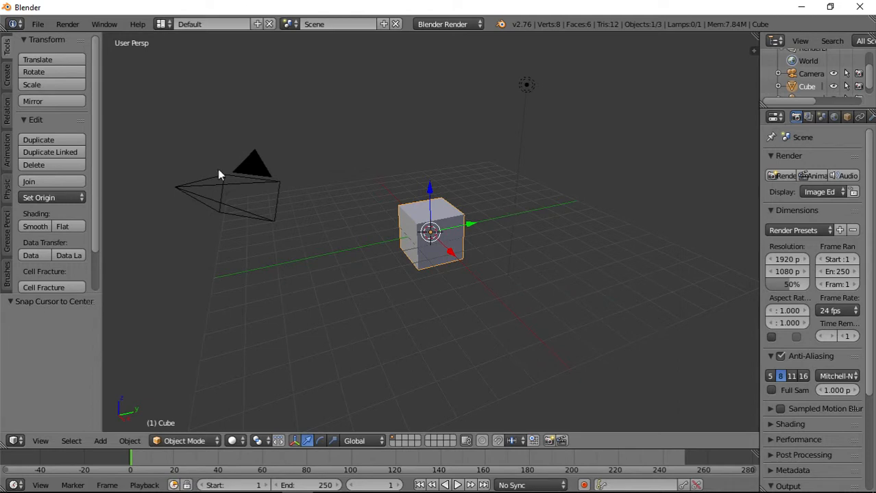
Step: Switch to Chrome and search Google for "moss", showing the image results
mouse_move(464, 488)
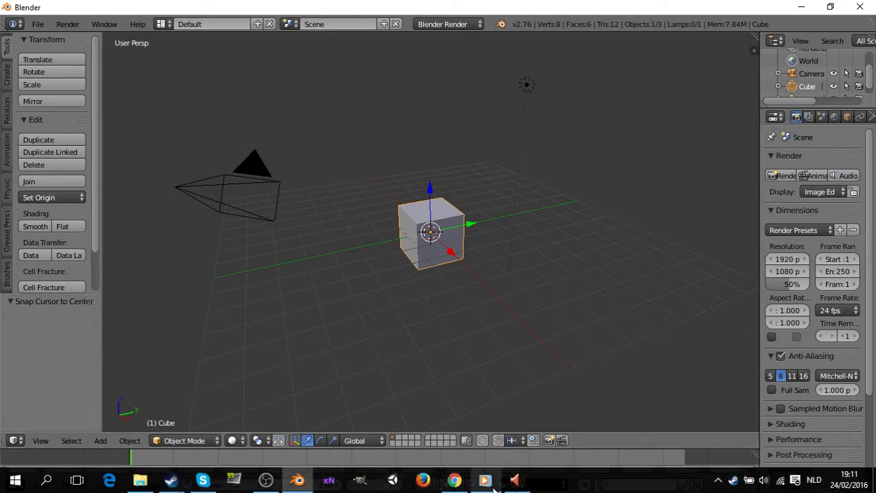
click(453, 481)
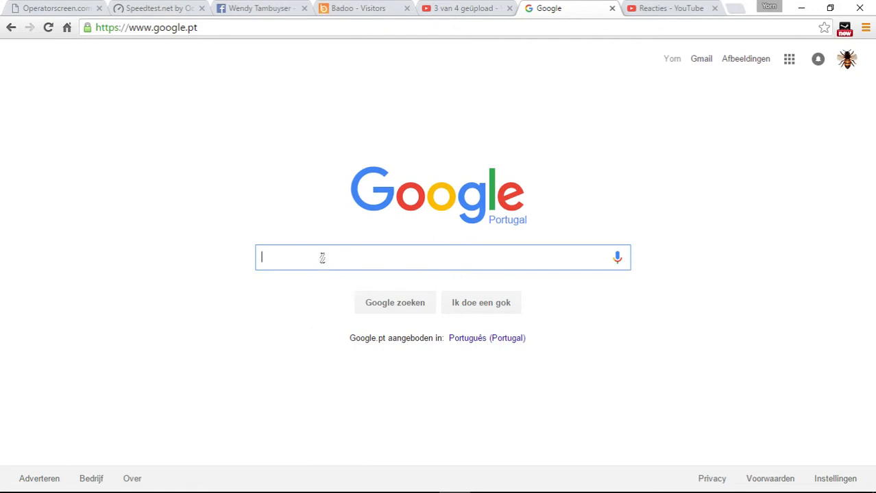
text(moss)
key(Return)
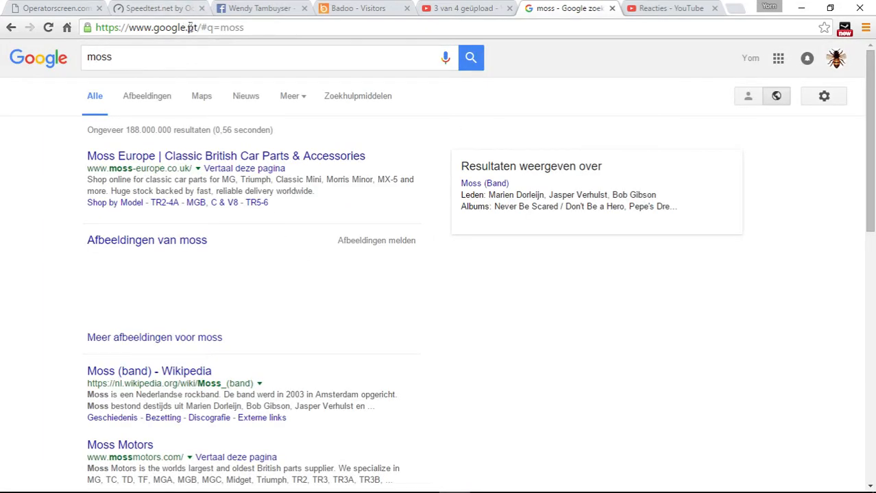
drag(187, 27, 312, 28)
click(280, 27)
click(312, 27)
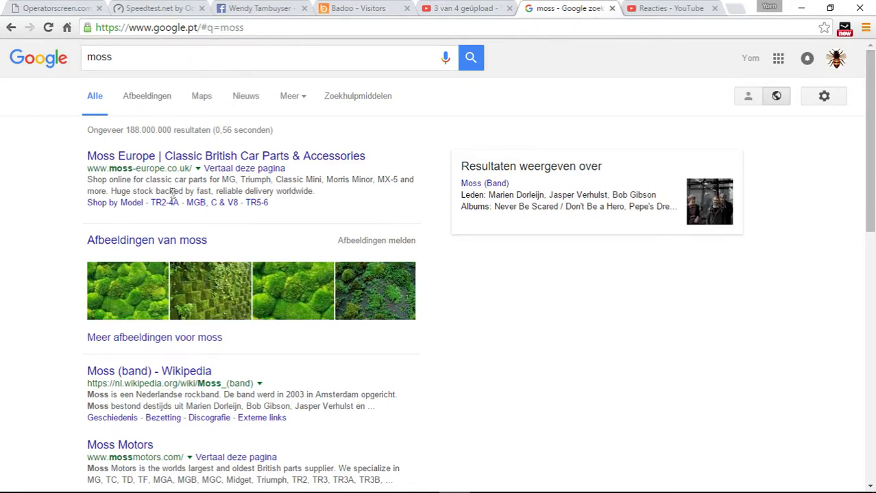
click(146, 96)
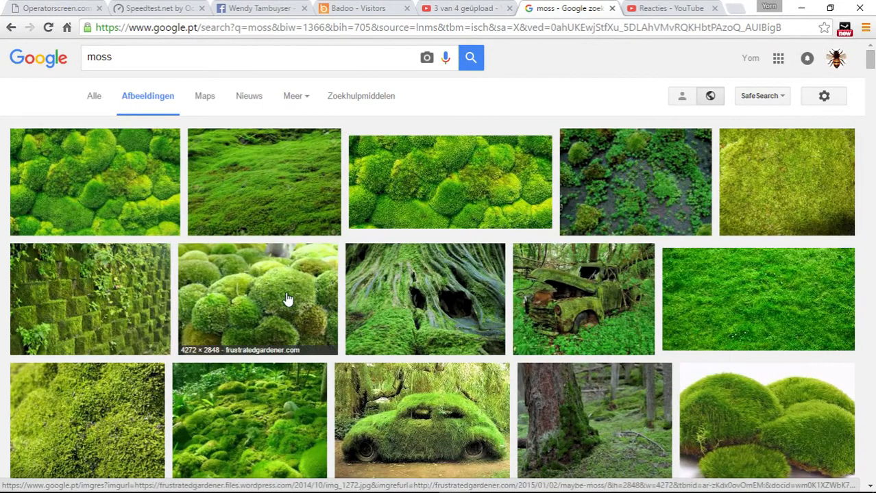
Step: Browse the moss image results and open the preview of the square green bun moss wall panel from greenplants.co.uk
scroll(288, 301, down, 4)
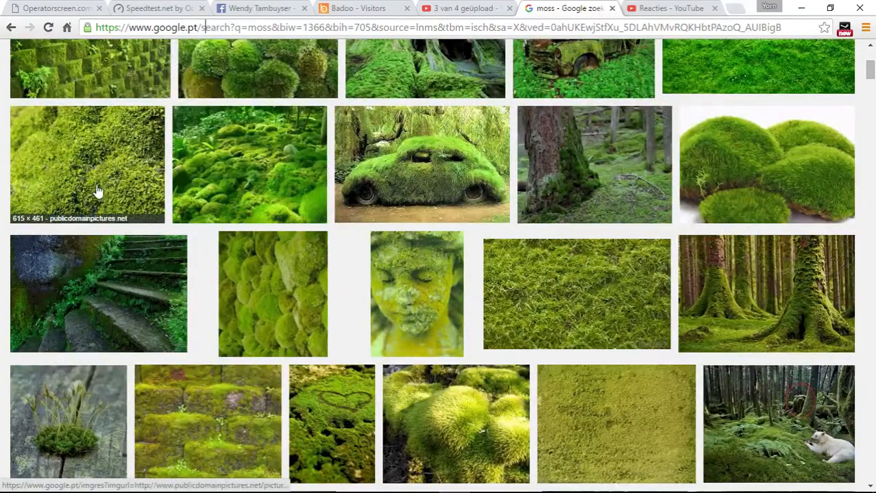
scroll(351, 213, up, 1)
scroll(351, 213, up, 3)
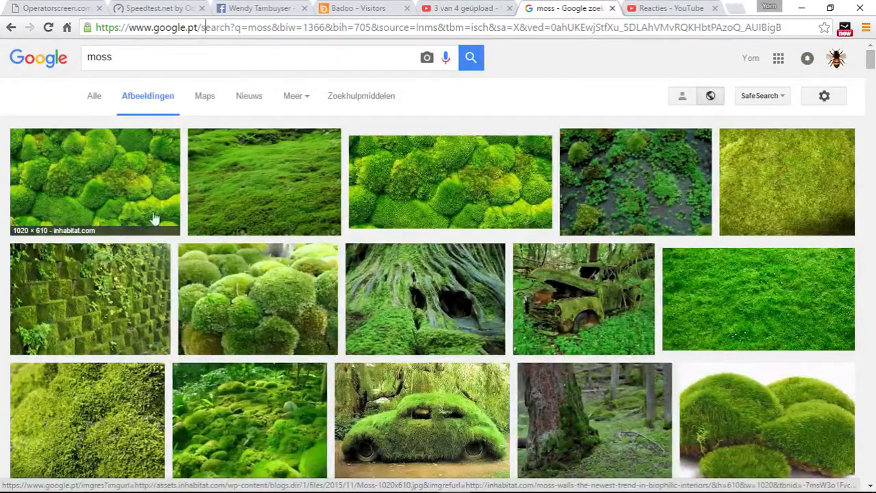
scroll(501, 217, down, 2)
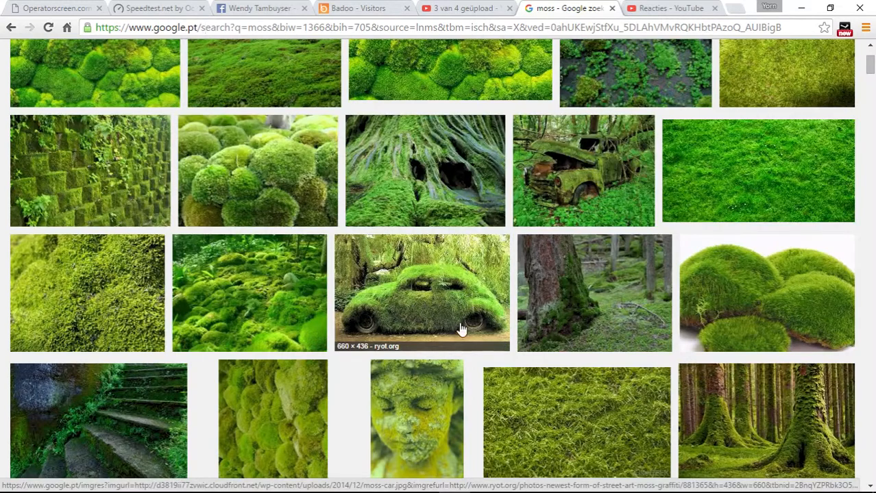
scroll(423, 312, down, 5)
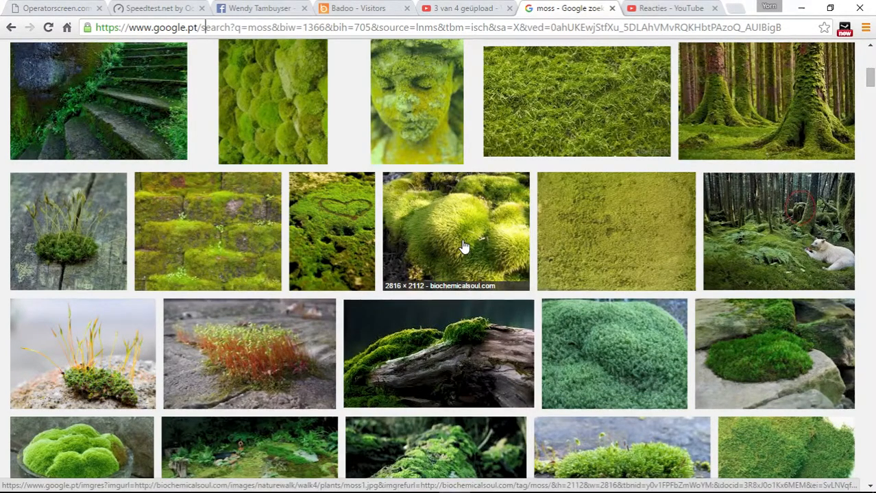
scroll(464, 247, down, 2)
scroll(464, 247, down, 3)
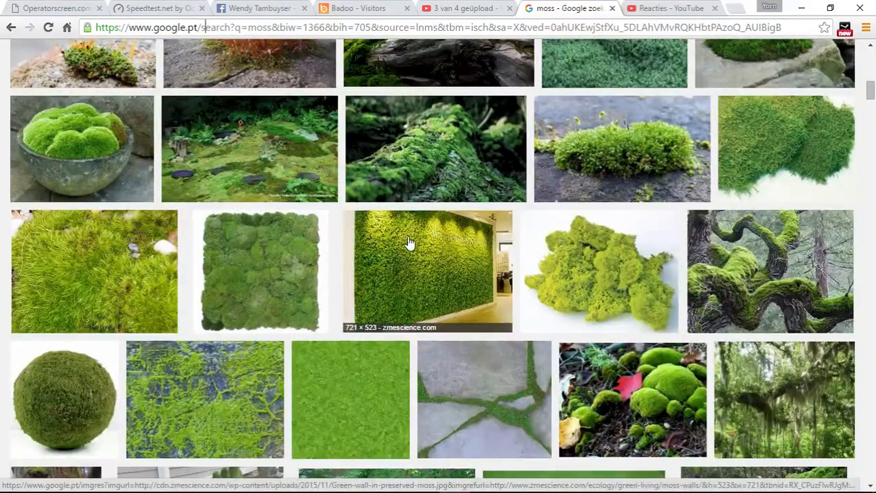
click(285, 287)
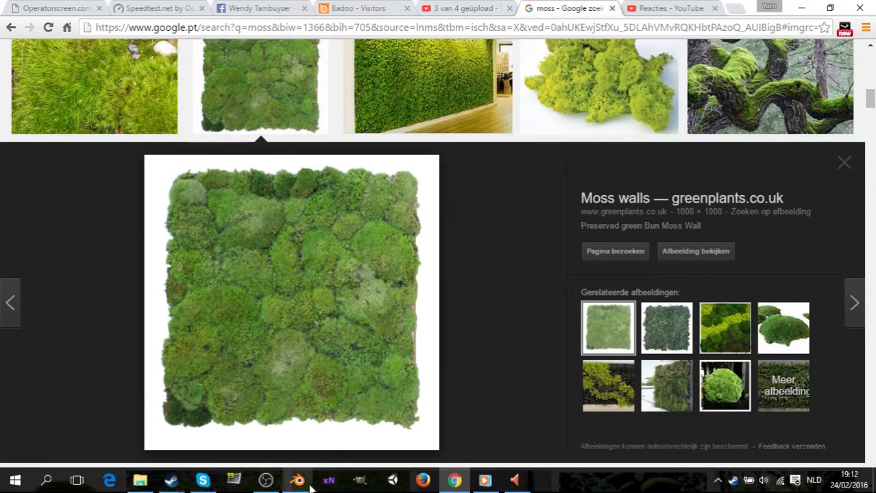
Step: Return to Blender, split the 3D view vertically and turn the wider area into a UV/Image Editor
click(375, 484)
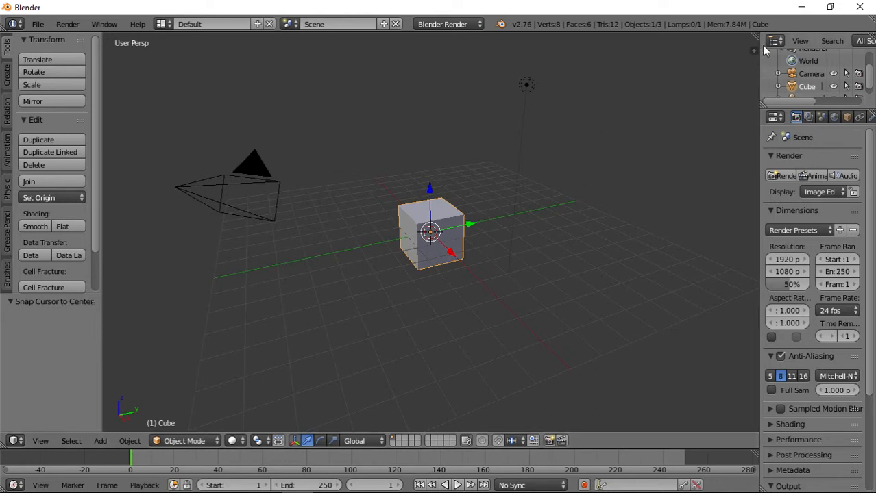
drag(754, 50, 261, 60)
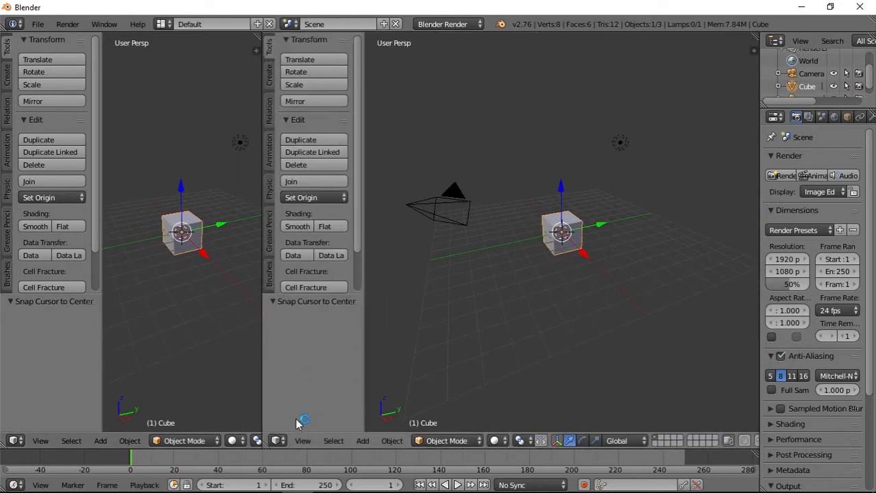
click(279, 440)
click(318, 341)
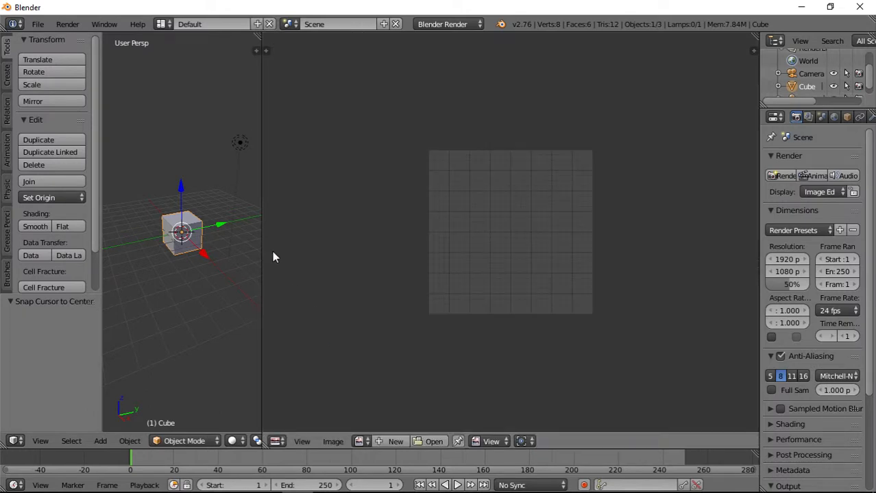
Step: Snap the 3D cursor to the center and widen the image editor until only a narrow strip of 3D view remains
key(space)
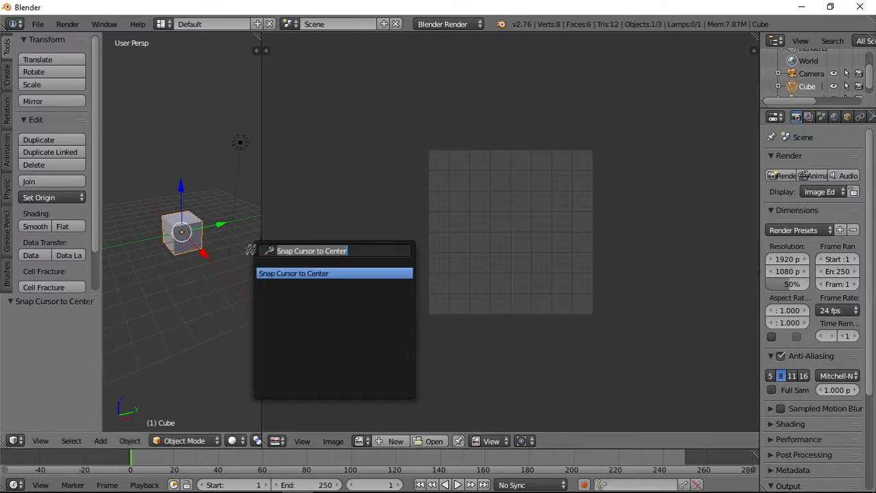
text(curs)
key(Return)
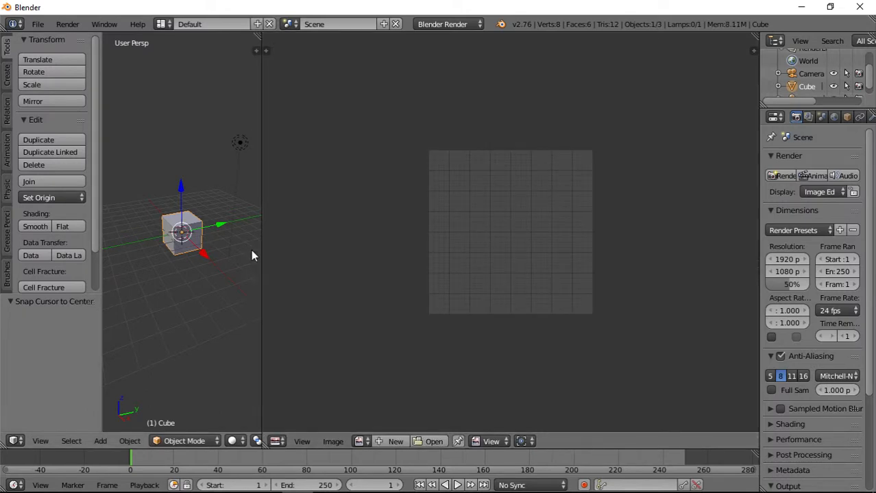
drag(260, 248, 136, 248)
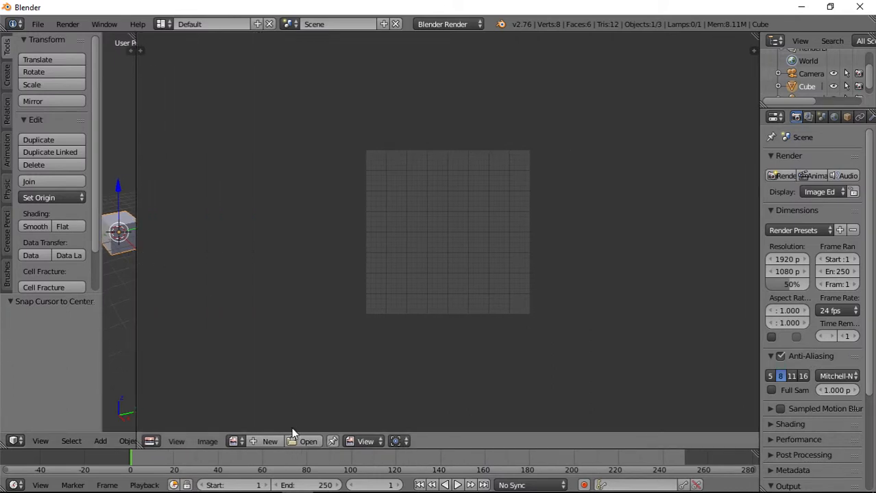
Step: Create a new blank 1024 by 1024 px image named Moss in the image editor
click(270, 441)
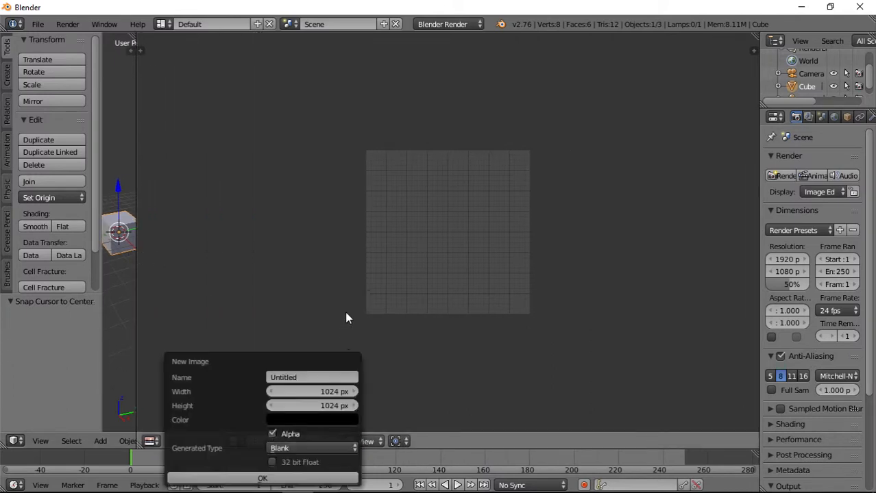
click(311, 376)
text(Moss)
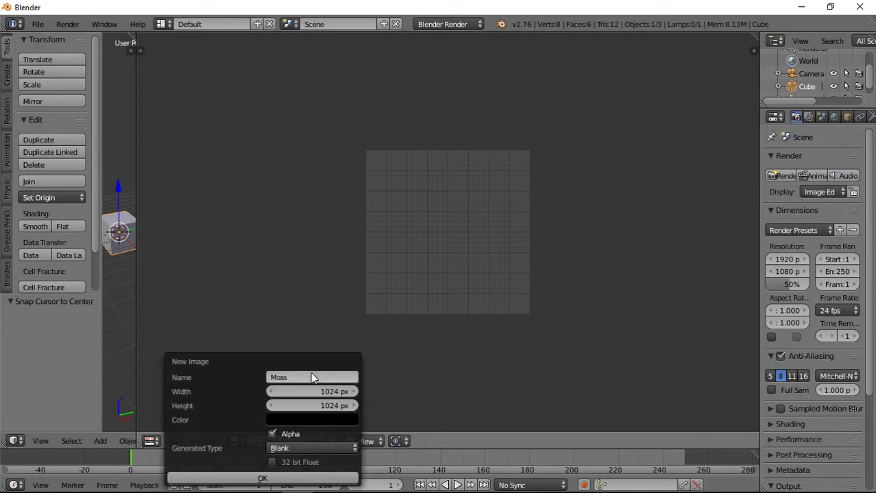
key(Return)
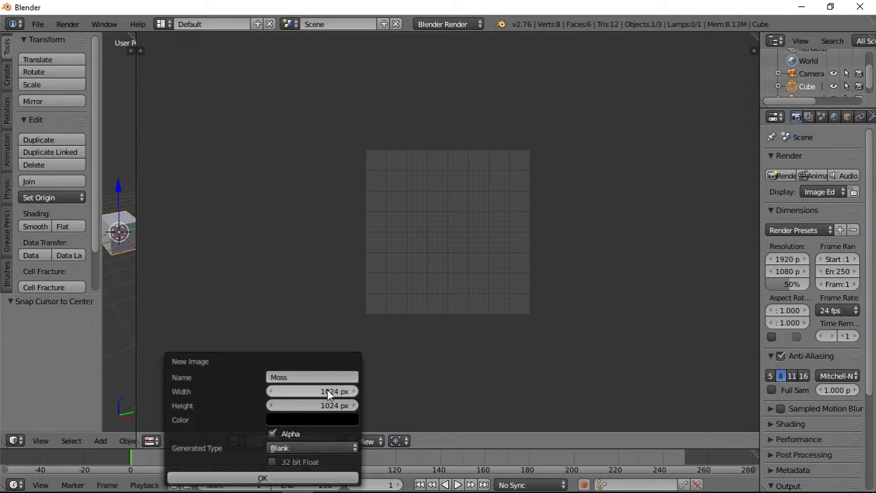
click(251, 481)
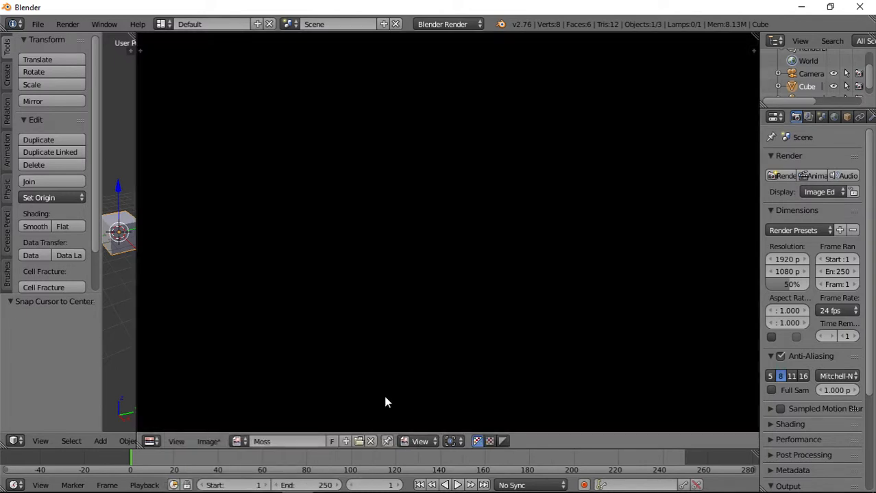
scroll(337, 262, down, 5)
scroll(380, 250, up, 2)
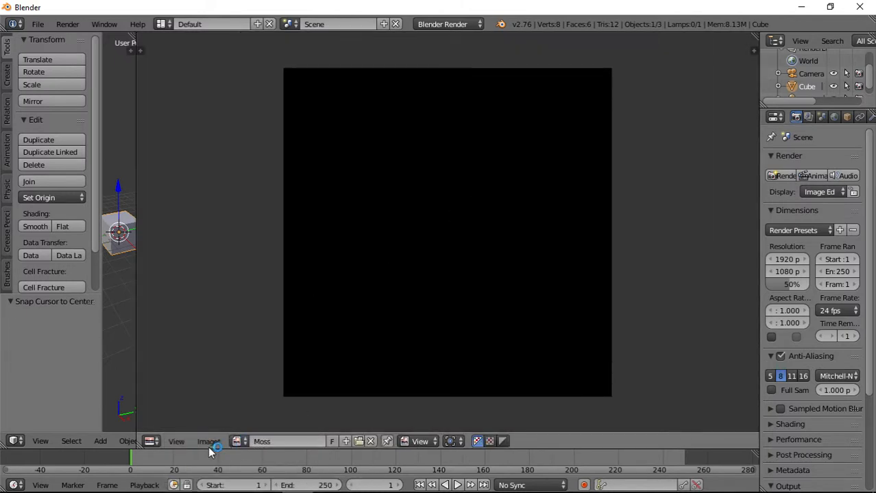
Step: Switch the image editor to Paint mode and show the brush's paint tool settings
click(409, 441)
click(421, 411)
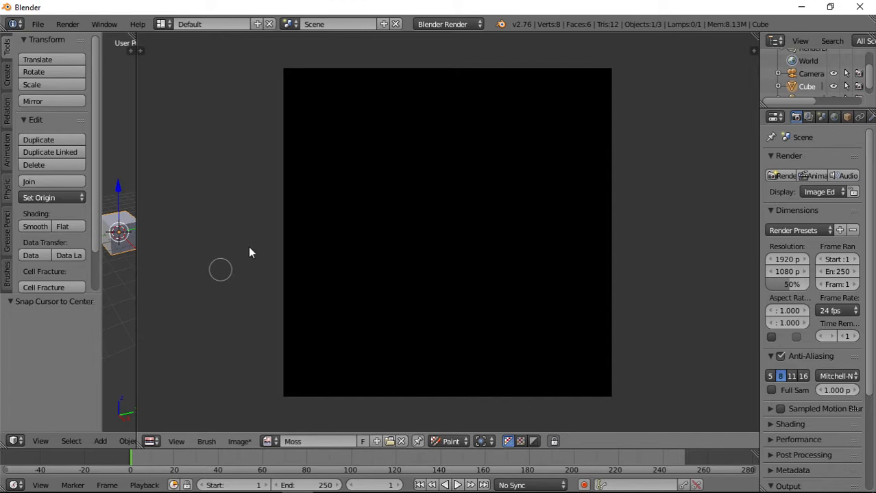
key(t)
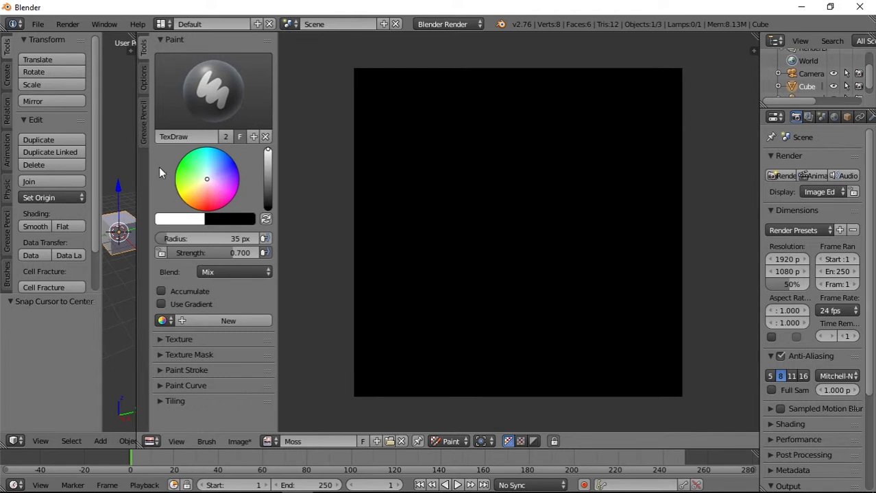
click(143, 126)
click(143, 79)
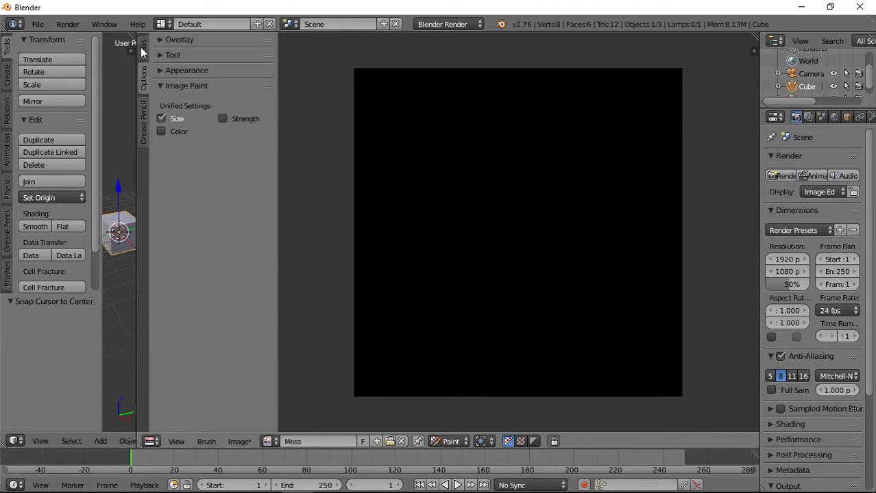
click(143, 48)
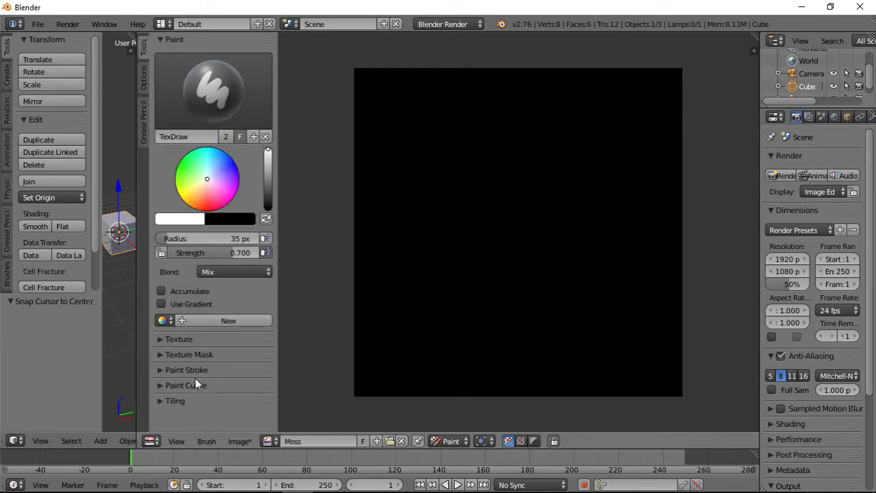
Step: Examine the brush's Paint Curve, Paint Stroke and Texture Mask settings, including the mask's pressure options
click(177, 384)
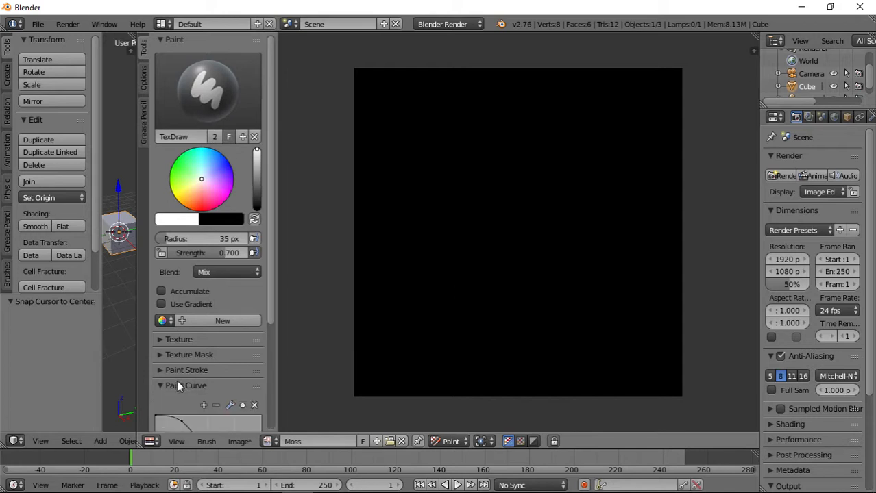
click(185, 372)
scroll(186, 375, down, 3)
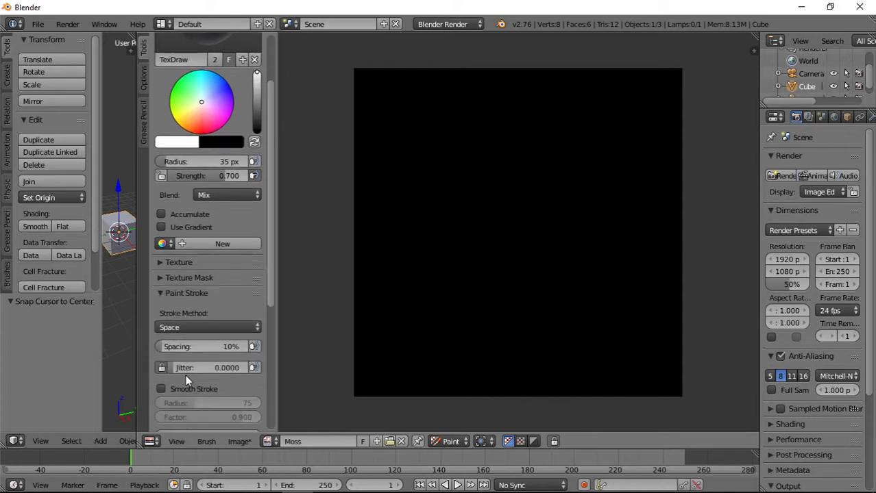
scroll(185, 344, up, 2)
click(183, 324)
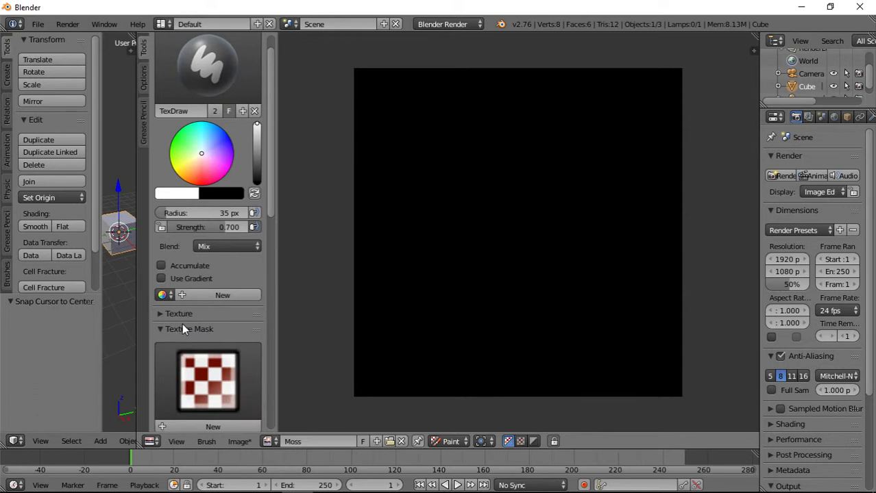
scroll(182, 324, down, 5)
scroll(183, 328, down, 2)
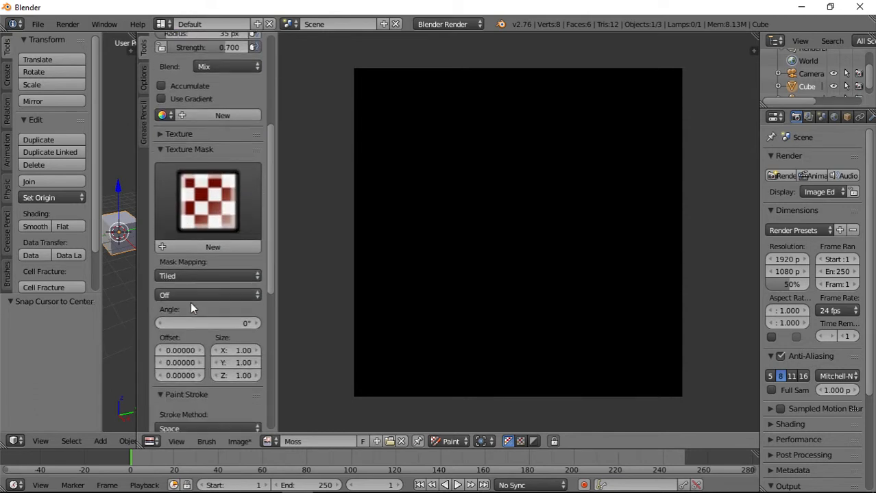
click(192, 297)
click(192, 296)
scroll(194, 308, up, 6)
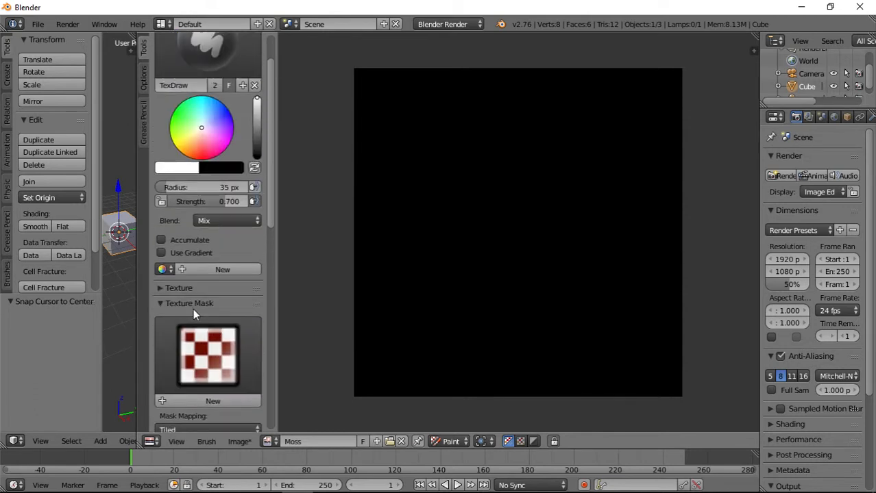
click(160, 303)
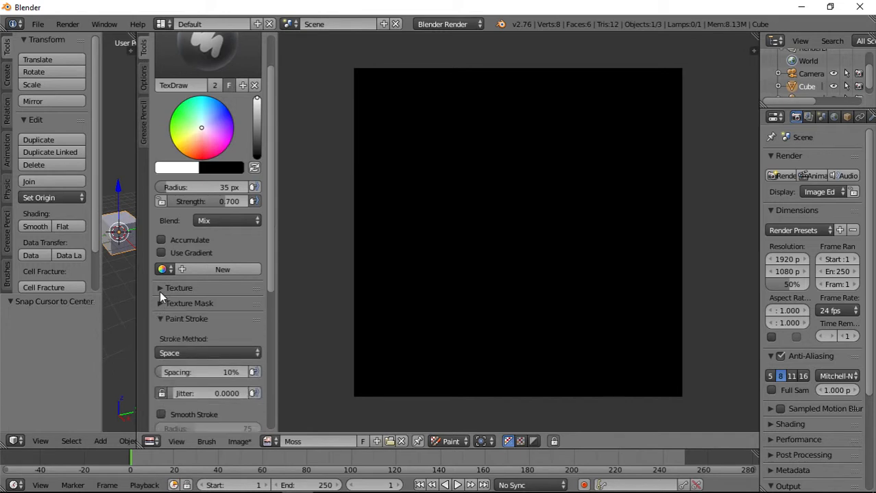
Step: Expand the brush's Texture settings and inspect the available textures and mapping options
click(160, 288)
scroll(226, 321, down, 2)
scroll(228, 322, down, 1)
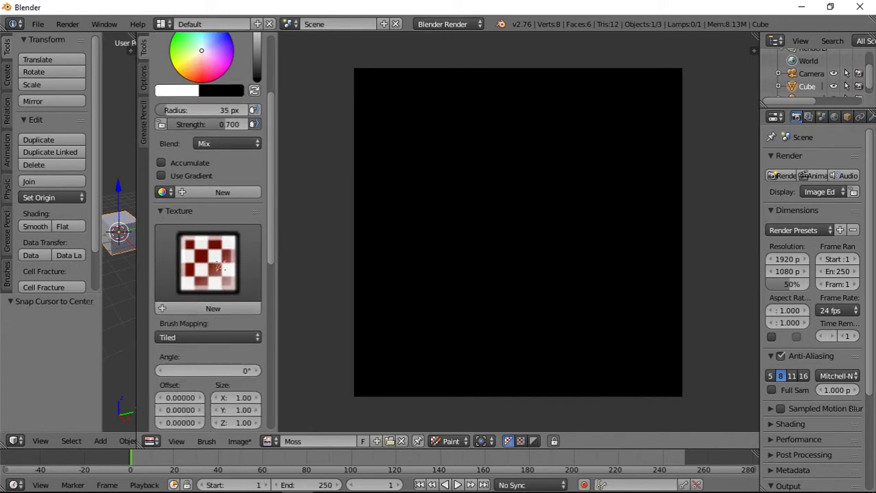
click(232, 288)
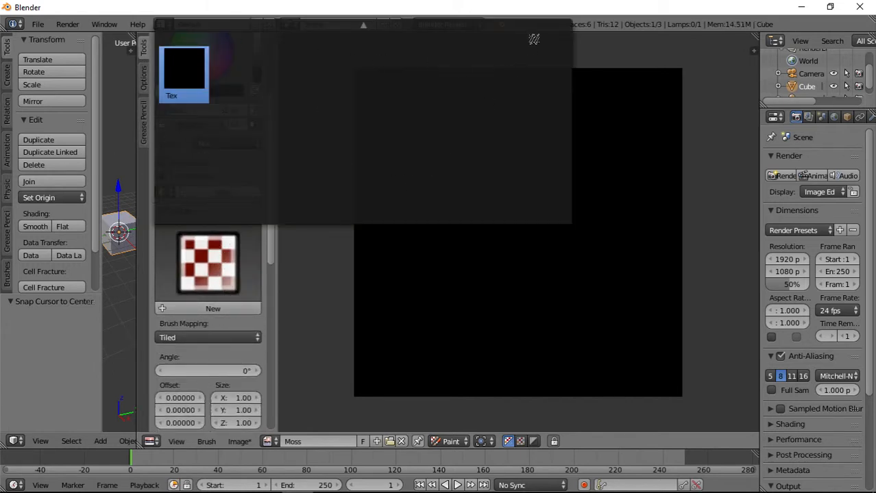
scroll(237, 314, down, 6)
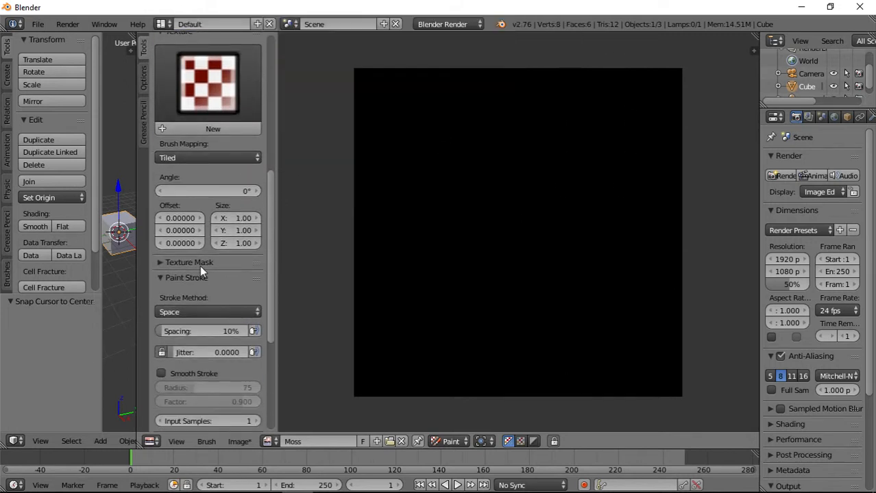
Step: Collapse the brush's Texture, Paint Stroke and Paint Curve settings, and enable tiling in both X and Y
scroll(200, 265, up, 3)
click(159, 108)
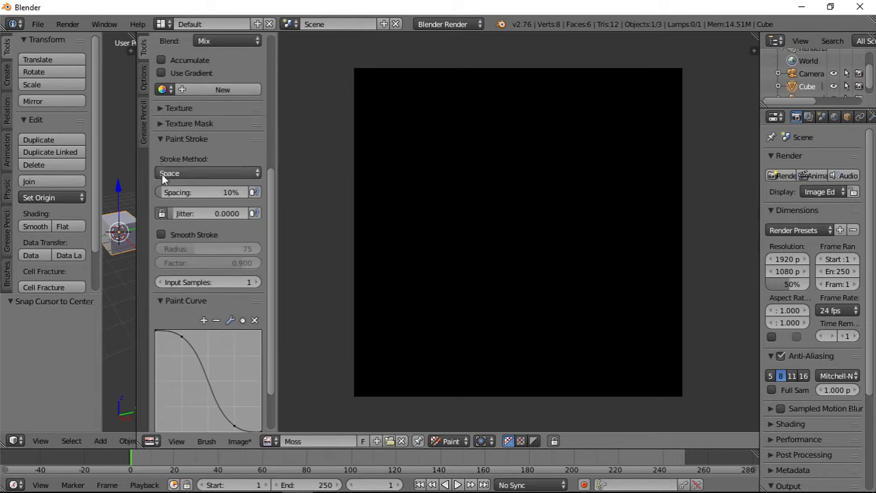
click(160, 138)
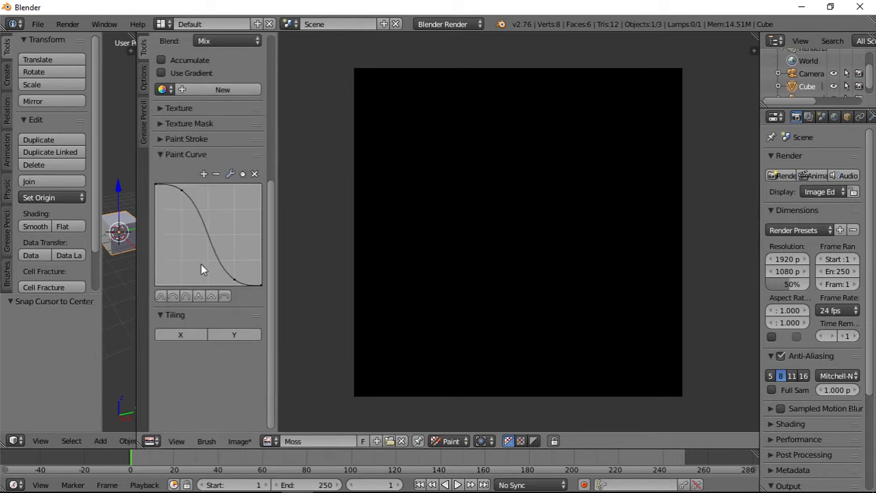
click(159, 154)
scroll(193, 286, up, 5)
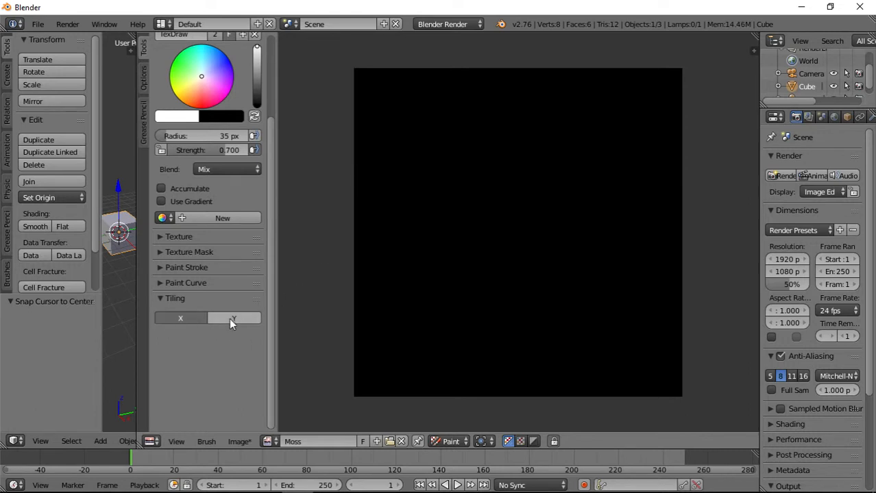
Step: Test the tiling with white strokes across the image's left and top edges, and undo both strokes
drag(349, 194, 391, 192)
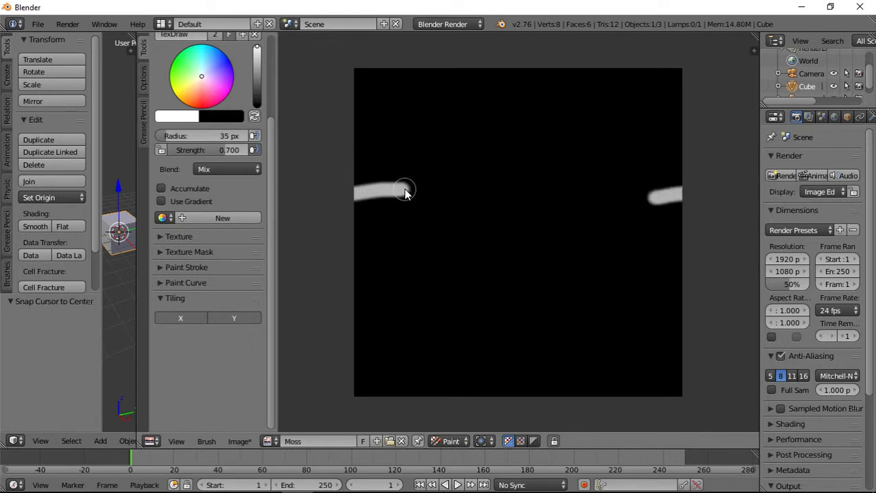
drag(492, 130, 495, 43)
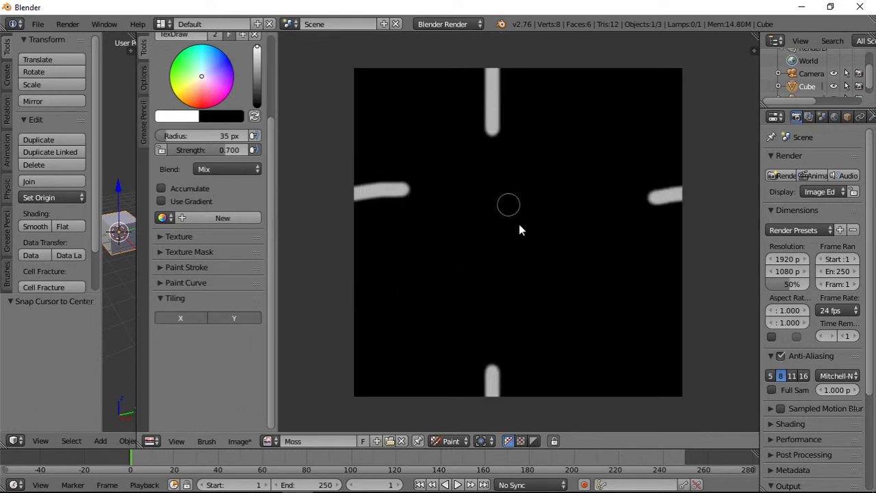
key(ctrl+z)
key(ctrl+z)
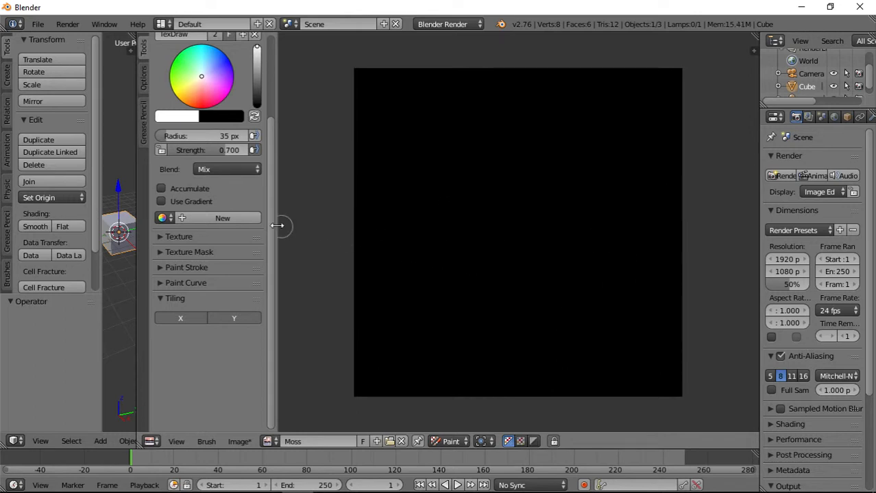
Step: Set the TexDraw brush's colour to a very dark green
scroll(264, 221, up, 5)
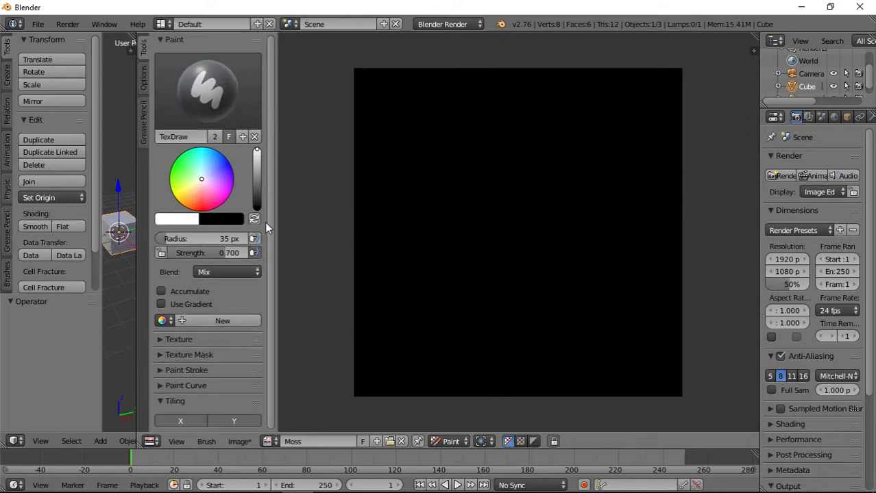
drag(187, 173, 177, 162)
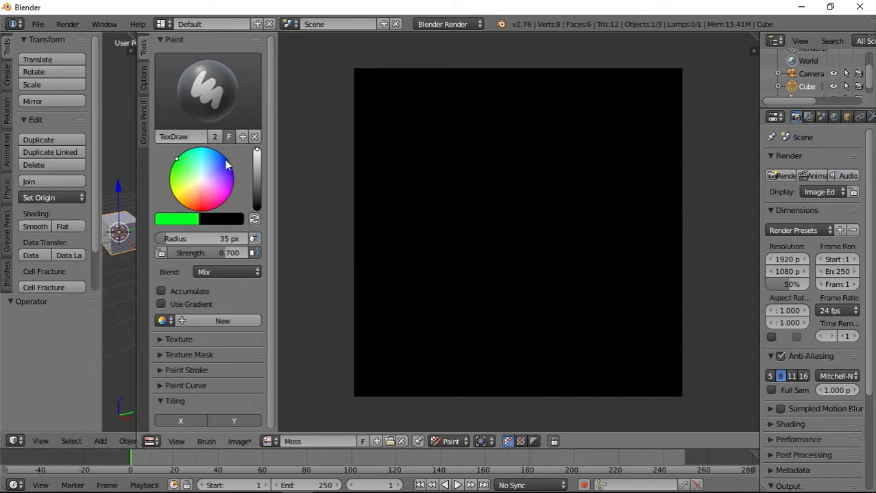
drag(258, 155, 257, 202)
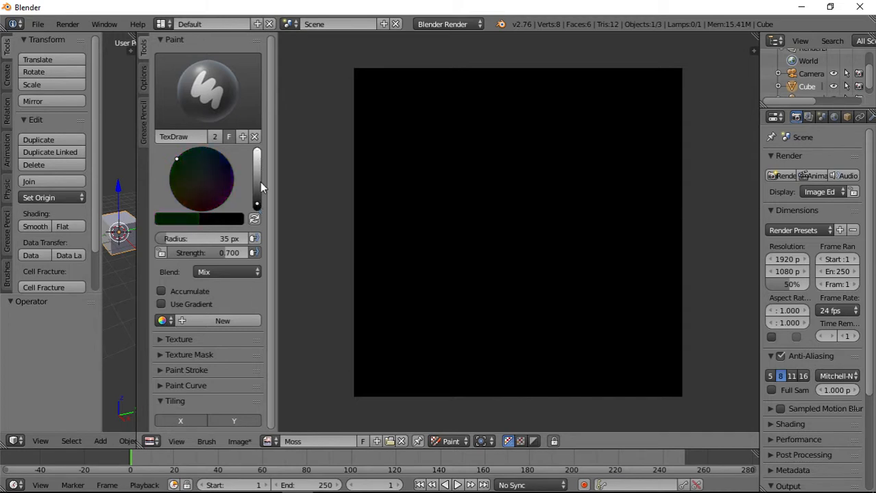
Step: Switch to the Fill brush and fill the whole image with its white colour at 0.500 strength
click(227, 108)
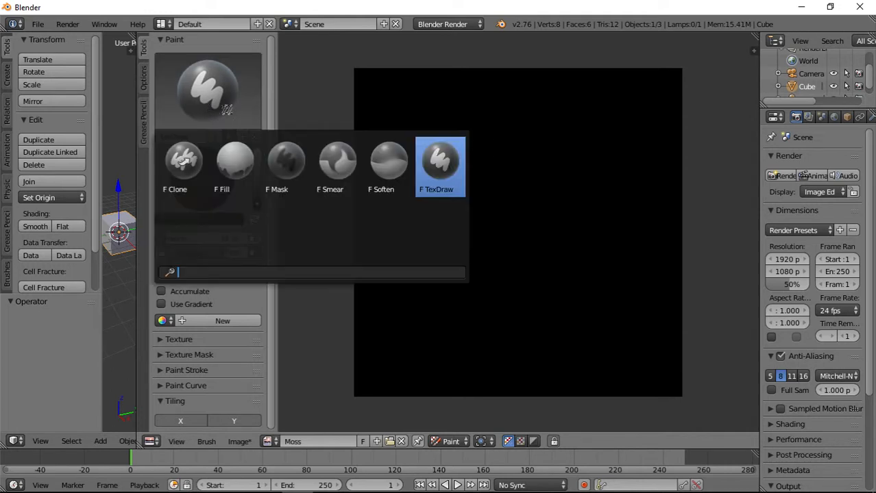
key(Left)
key(Left)
key(Left)
key(Left)
key(Return)
click(562, 170)
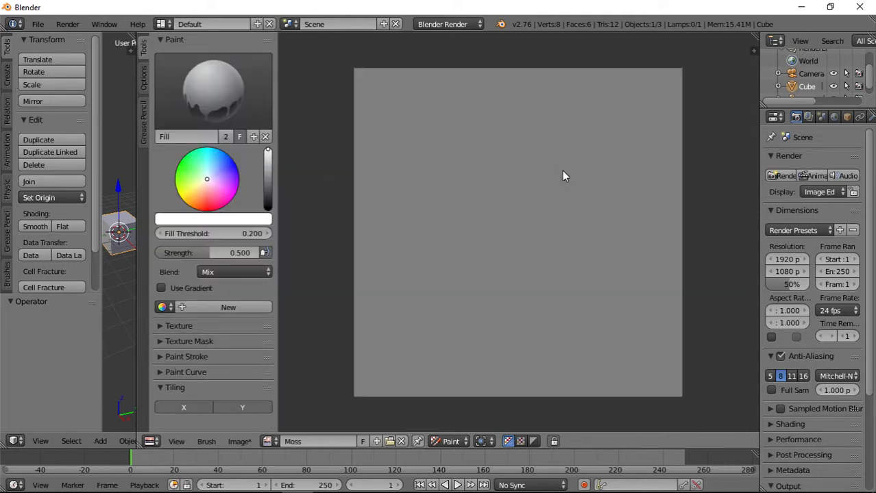
Step: Set the Fill brush's colour to dark green and fill the whole image with it
drag(203, 173, 181, 161)
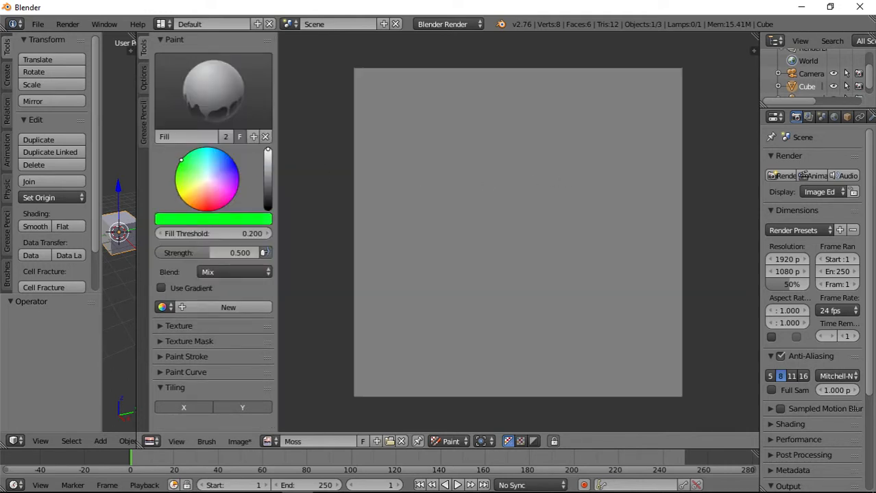
click(268, 200)
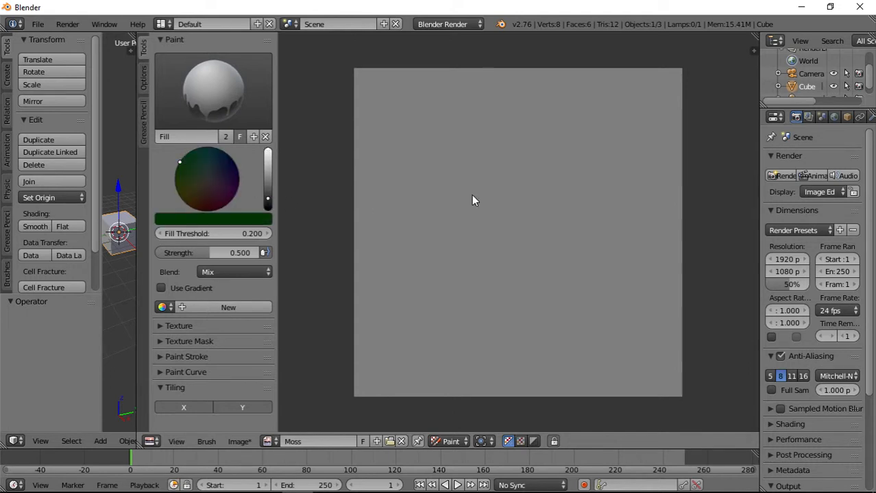
click(508, 199)
click(507, 200)
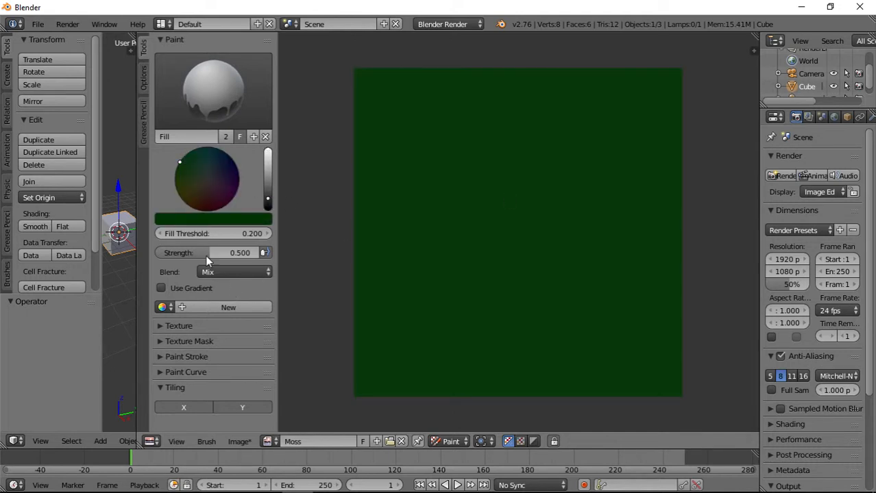
Step: Raise the Fill brush's strength to 1.000, darken its green to nearly black and refill the whole image
drag(205, 255, 460, 253)
click(267, 204)
click(454, 232)
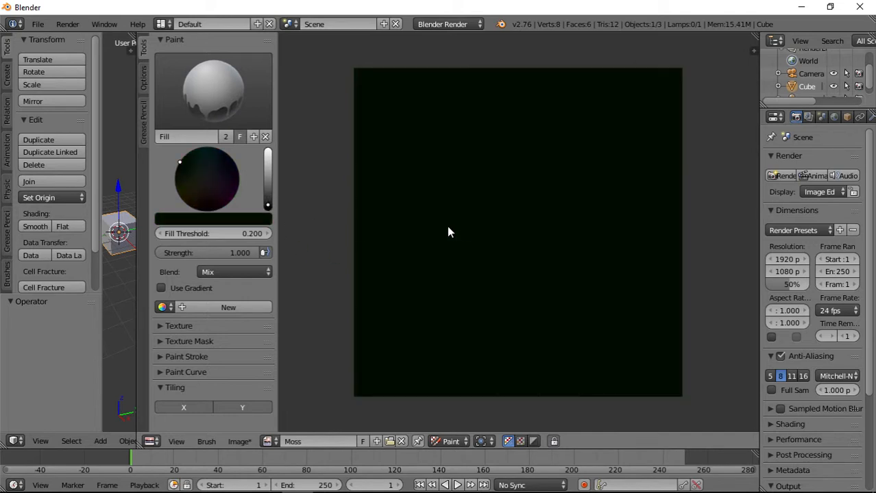
click(268, 208)
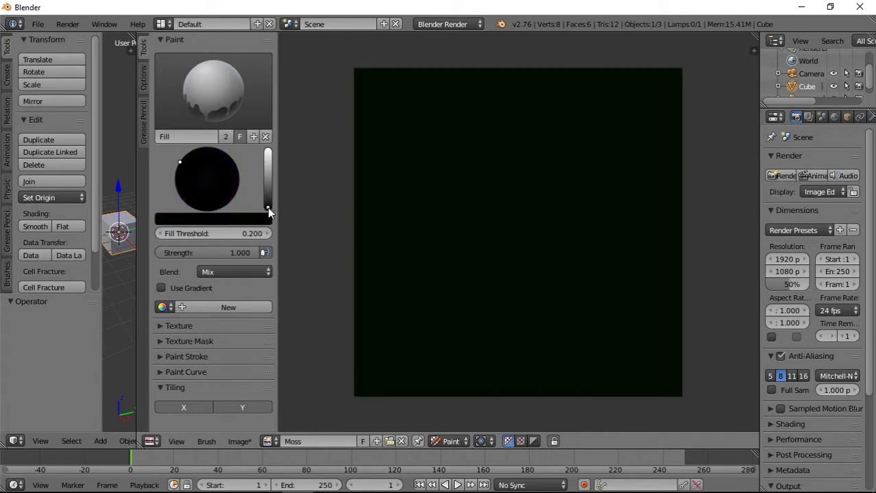
click(268, 206)
scroll(485, 264, down, 6)
scroll(484, 264, up, 4)
scroll(523, 217, up, 3)
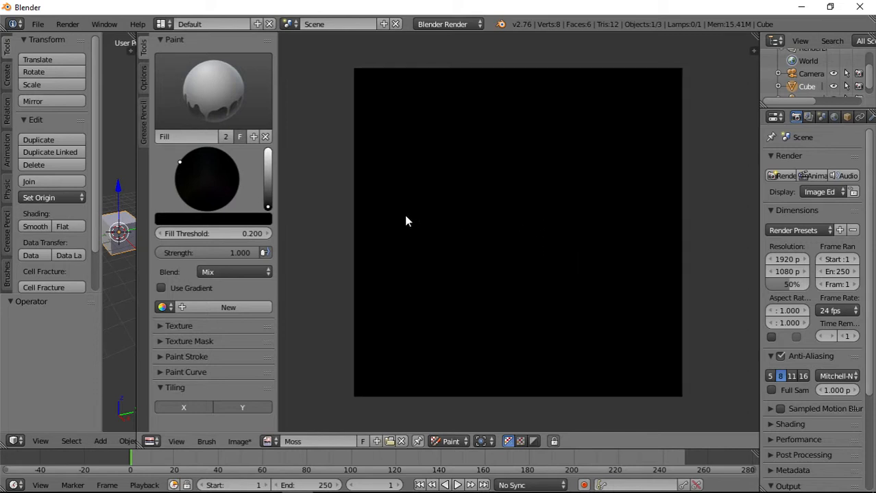
Step: Switch back to the TexDraw brush and set its radius to 126 px
click(270, 192)
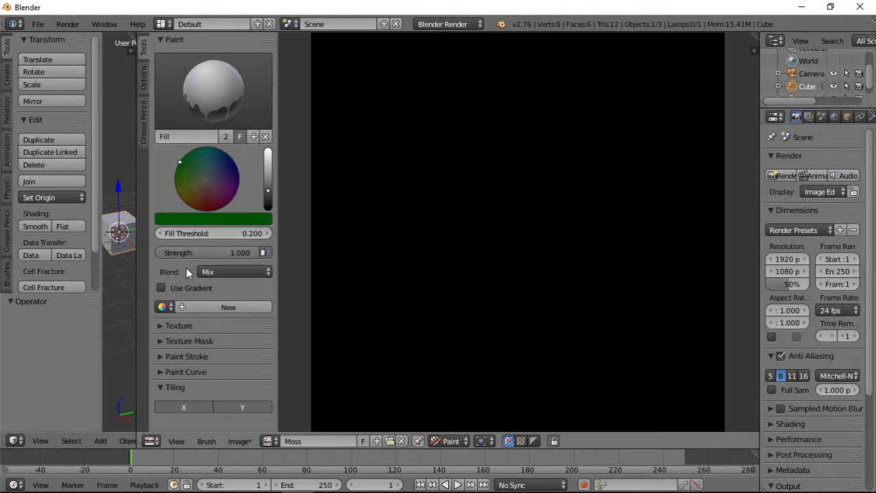
click(213, 85)
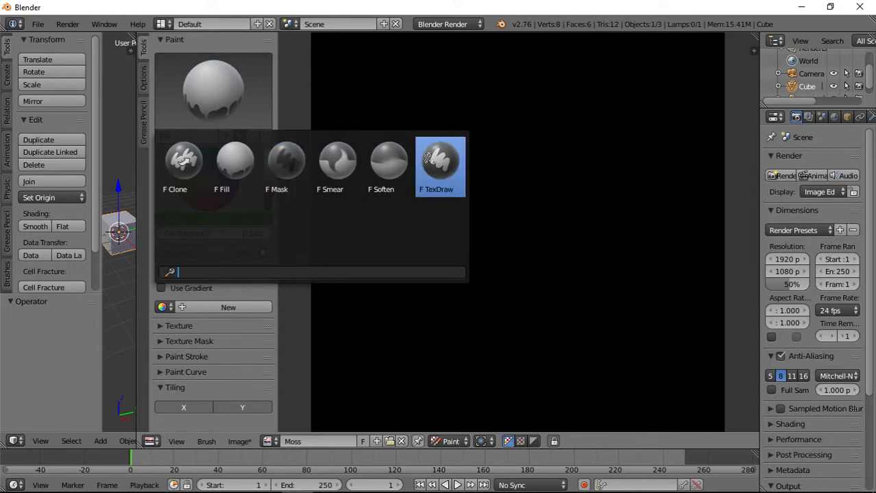
click(440, 163)
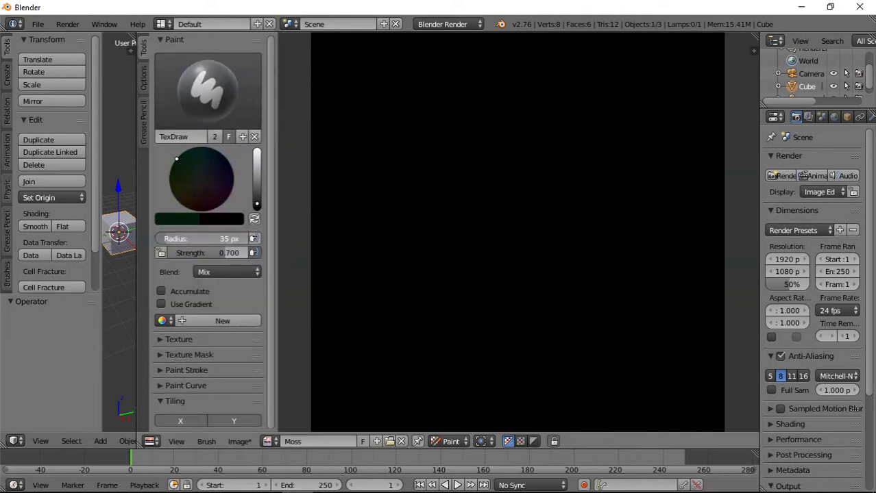
drag(206, 238, 216, 239)
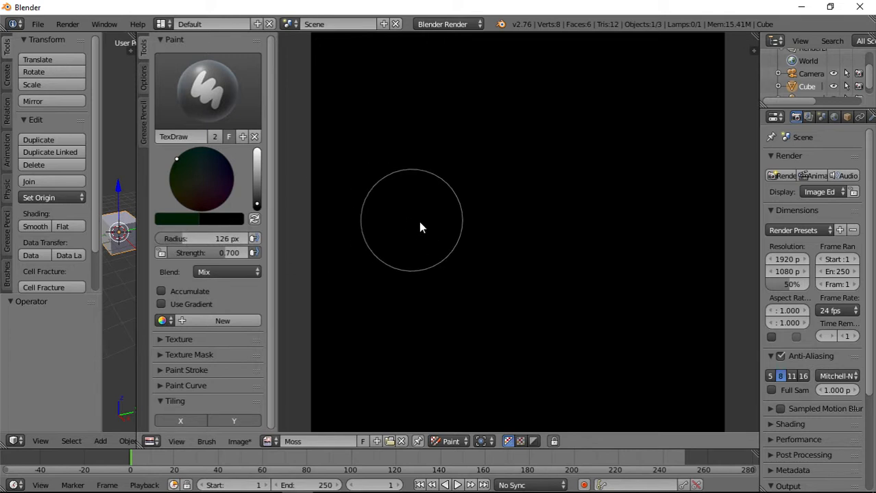
Step: Paint large, very dark green patches in the image's upper left, lower right and lower left areas and across its right edge
middle_drag(402, 169, 420, 274)
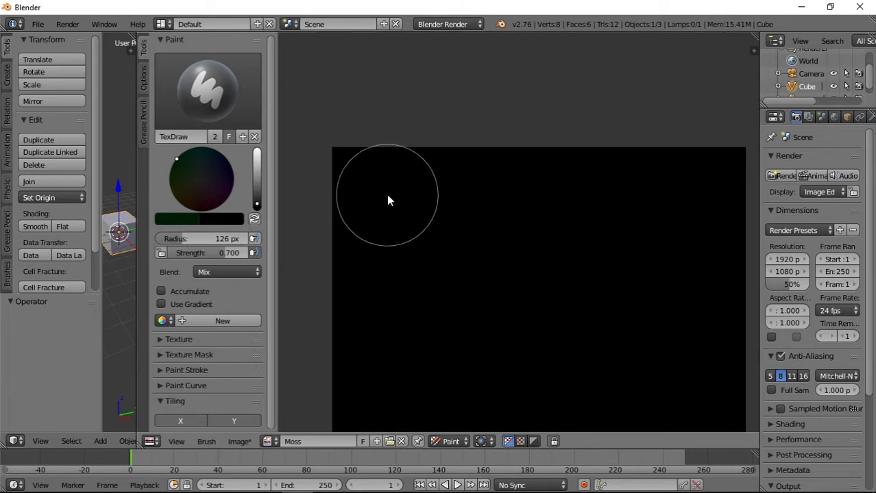
mouse_move(386, 194)
mouse_down()
mouse_move(388, 225)
mouse_move(483, 279)
mouse_move(444, 194)
mouse_move(449, 254)
mouse_move(401, 181)
mouse_move(398, 266)
mouse_up()
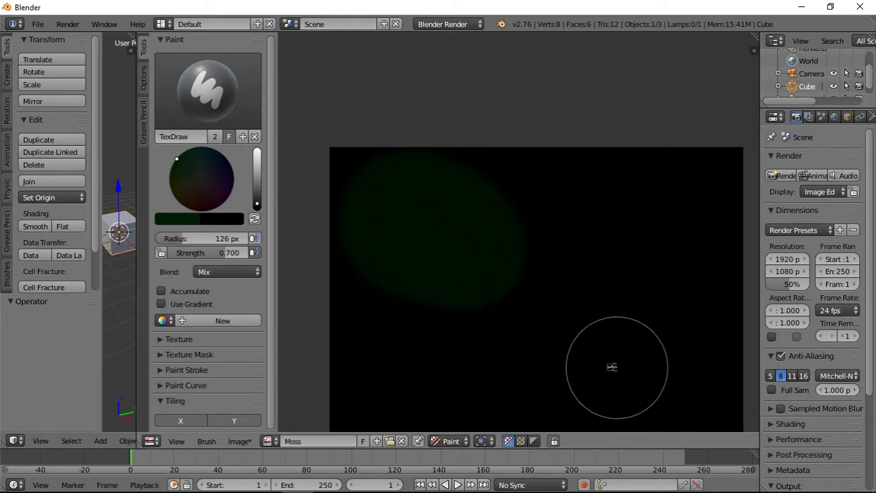
mouse_move(610, 372)
middle_down()
mouse_move(448, 262)
mouse_move(459, 262)
mouse_move(492, 195)
middle_up()
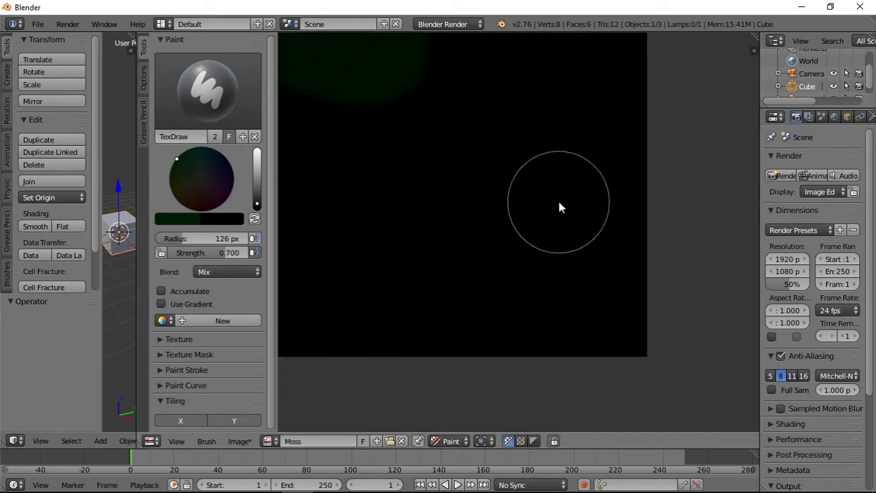
mouse_move(594, 188)
mouse_down()
mouse_move(458, 227)
mouse_move(490, 312)
mouse_move(604, 277)
mouse_move(579, 199)
mouse_move(571, 264)
mouse_move(527, 221)
mouse_move(545, 249)
mouse_up()
middle_drag(545, 249, 489, 349)
mouse_move(573, 144)
mouse_down()
mouse_move(548, 152)
mouse_move(596, 207)
mouse_move(585, 147)
mouse_move(591, 212)
mouse_move(573, 187)
mouse_up()
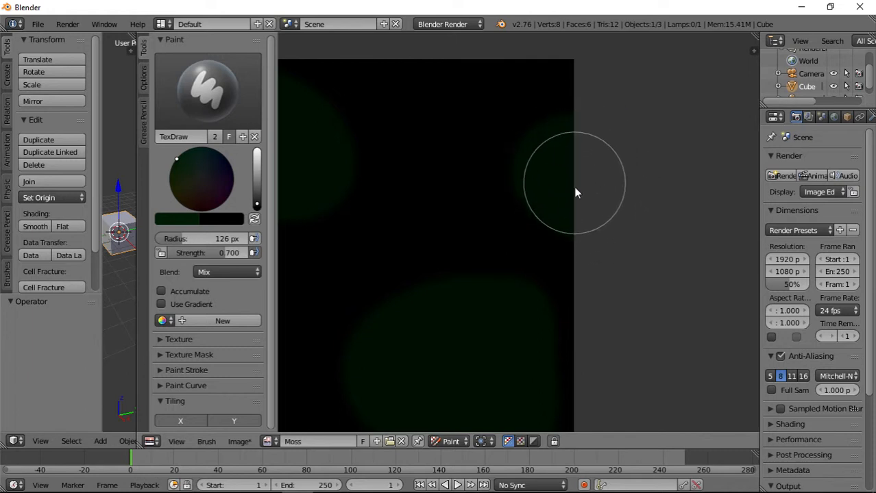
middle_drag(355, 267, 524, 140)
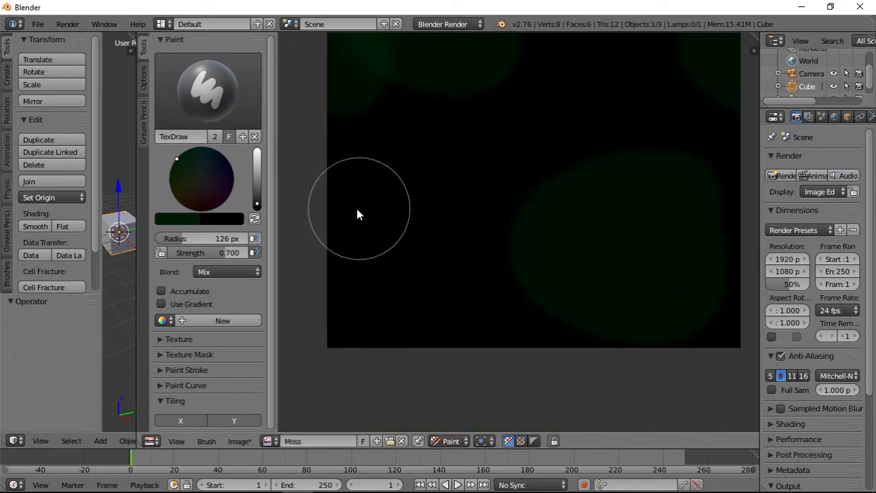
mouse_move(333, 214)
mouse_down()
mouse_move(396, 240)
mouse_move(403, 316)
mouse_move(351, 251)
mouse_move(378, 257)
mouse_move(378, 321)
mouse_up()
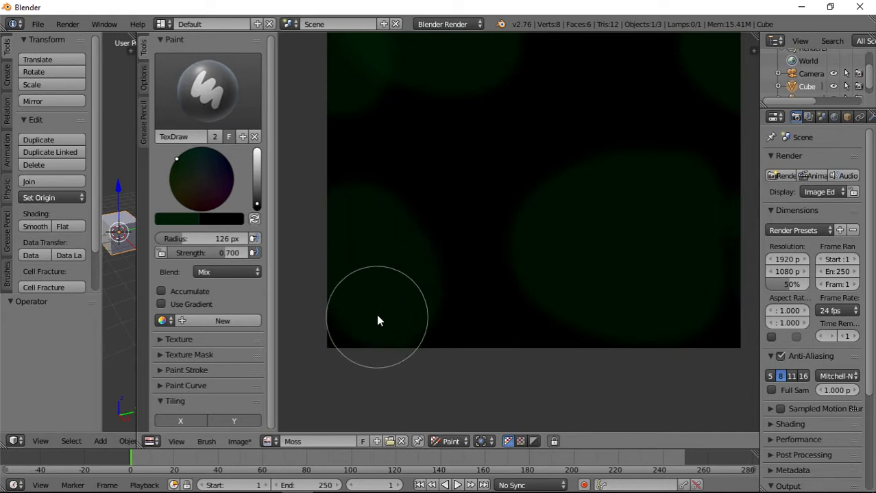
click(258, 201)
mouse_move(463, 165)
mouse_down()
mouse_move(416, 220)
mouse_move(492, 255)
mouse_move(483, 169)
mouse_up()
key(ctrl+z)
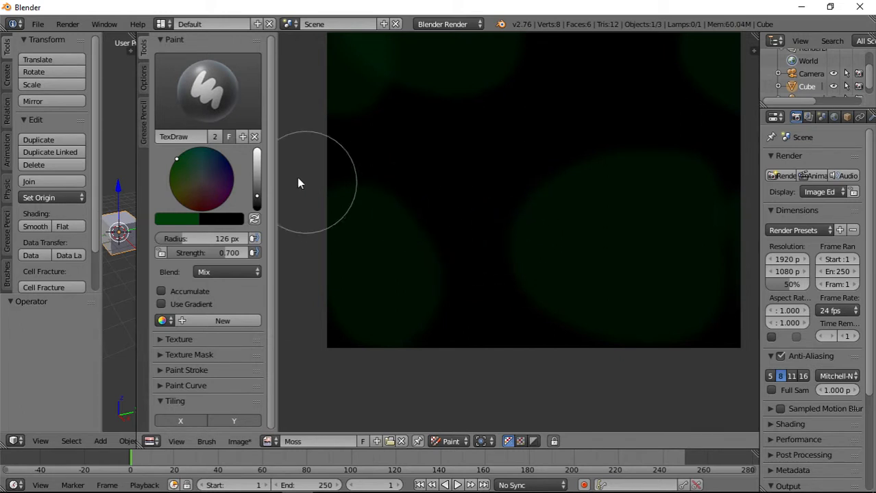
Step: Set the brush to a slightly brighter dark green and paint patches between the two lower patches and at the middle of the top edge
click(257, 203)
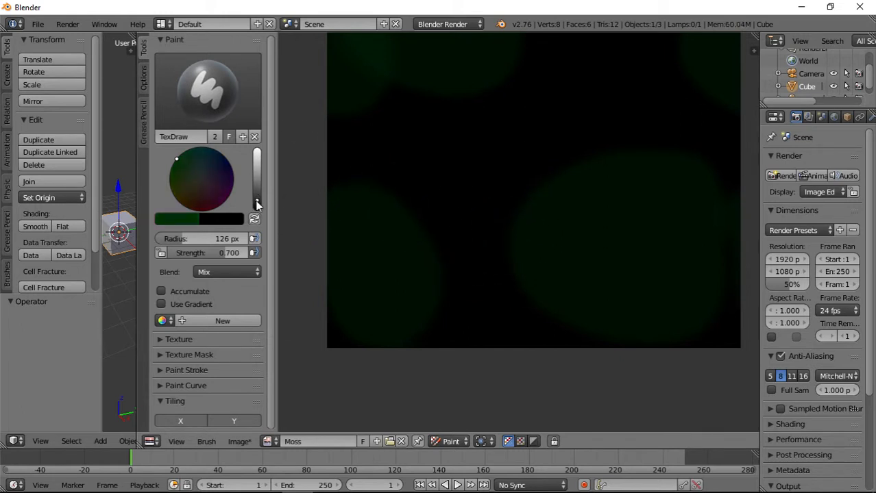
mouse_move(443, 176)
mouse_down()
mouse_move(470, 258)
mouse_move(510, 177)
mouse_move(422, 193)
mouse_move(468, 162)
mouse_move(502, 214)
mouse_up()
middle_drag(603, 208, 499, 314)
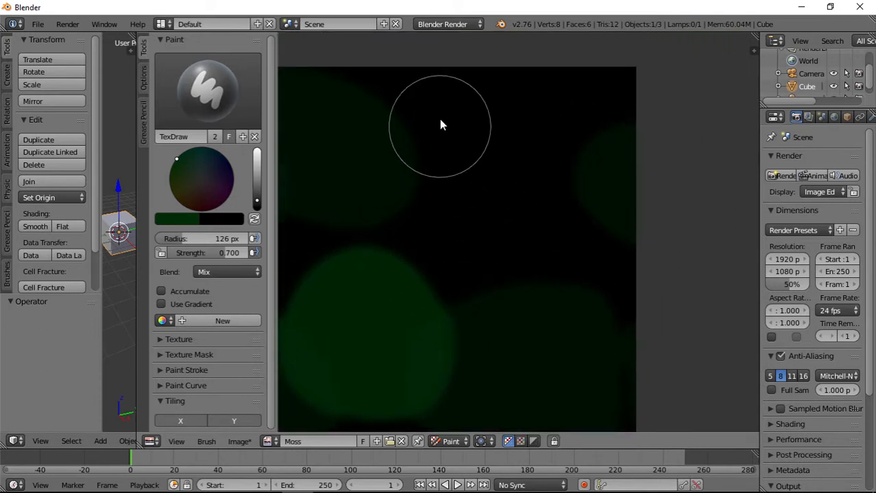
mouse_move(420, 78)
mouse_down()
mouse_move(401, 92)
mouse_move(482, 182)
mouse_move(524, 85)
mouse_move(458, 90)
mouse_move(492, 113)
mouse_up()
Step: Brighten the brush's green a little more and paint large patches on the right side and along the left edge of the image
middle_drag(536, 226, 471, 158)
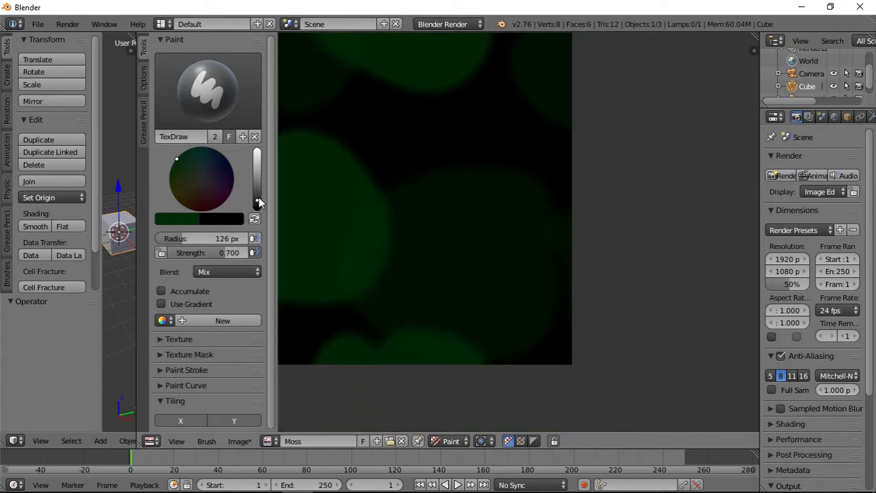
click(258, 202)
mouse_move(452, 102)
mouse_down()
mouse_move(446, 133)
mouse_move(524, 197)
mouse_move(482, 91)
mouse_move(516, 172)
mouse_move(452, 148)
mouse_up()
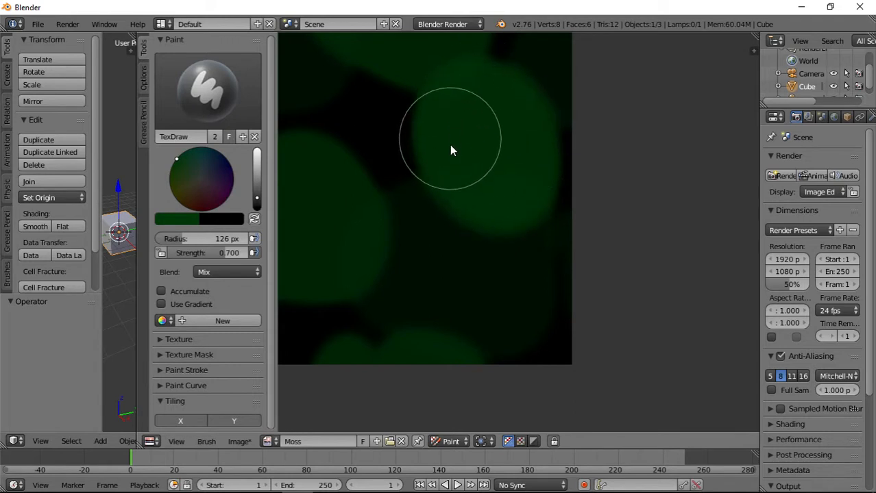
mouse_move(348, 225)
middle_down()
mouse_move(543, 226)
mouse_move(630, 247)
middle_up()
middle_drag(623, 205, 586, 276)
mouse_move(475, 200)
mouse_down()
mouse_move(440, 200)
mouse_move(413, 264)
mouse_move(454, 299)
mouse_up()
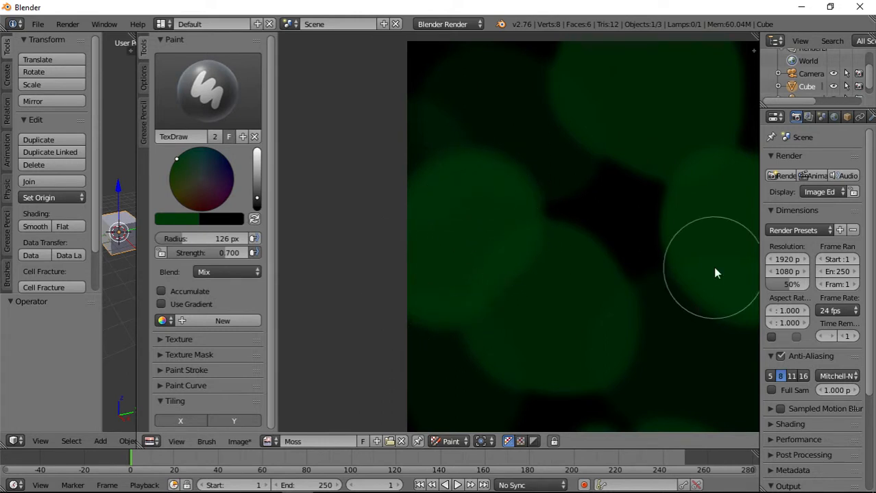
middle_drag(644, 250, 514, 270)
scroll(488, 181, down, 5)
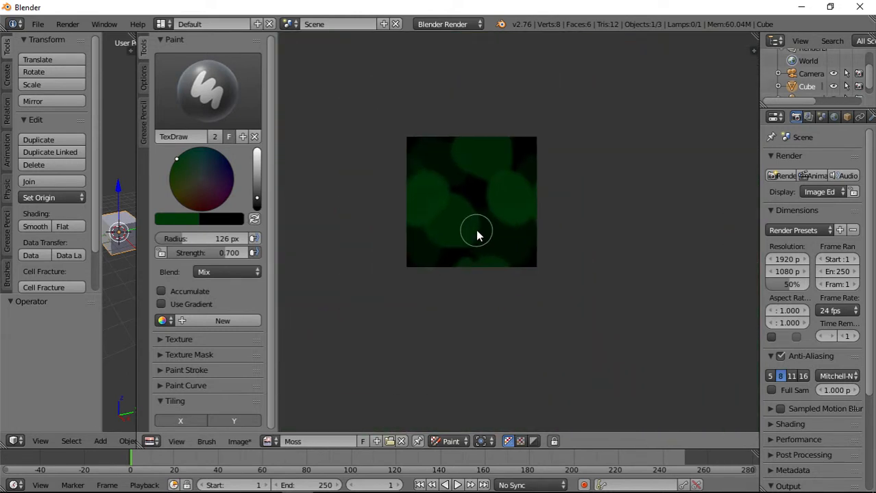
scroll(475, 231, up, 1)
scroll(450, 205, up, 1)
middle_drag(445, 172, 481, 245)
scroll(493, 266, up, 2)
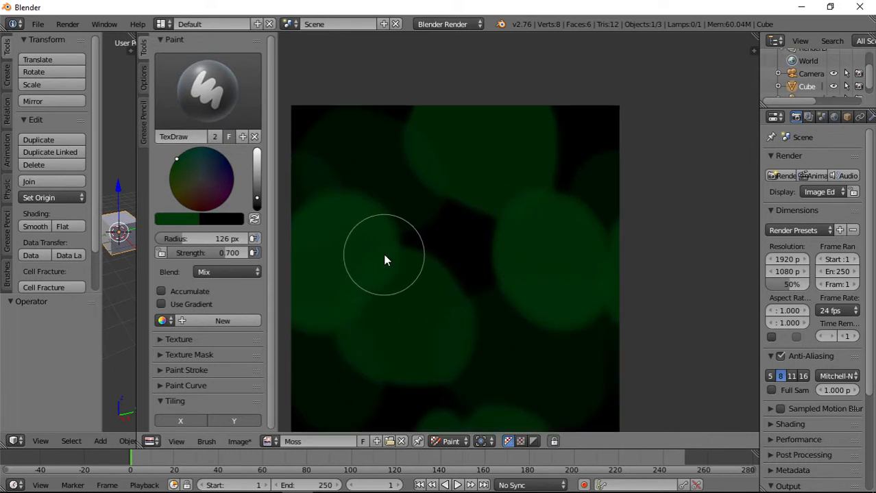
Step: Check the moss wall reference photo in the browser and return to the Moss image in Blender
mouse_move(463, 298)
middle_down()
mouse_move(498, 202)
mouse_move(522, 195)
mouse_move(486, 253)
middle_up()
scroll(482, 248, up, 1)
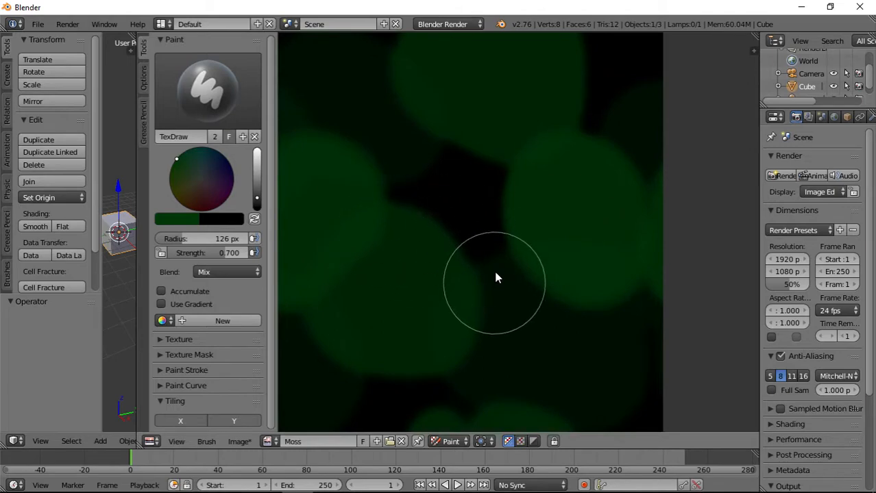
click(453, 480)
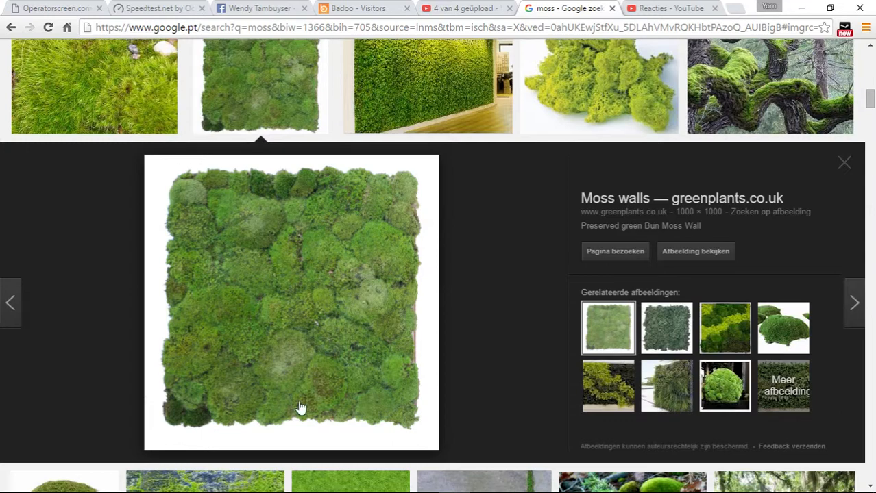
mouse_move(456, 483)
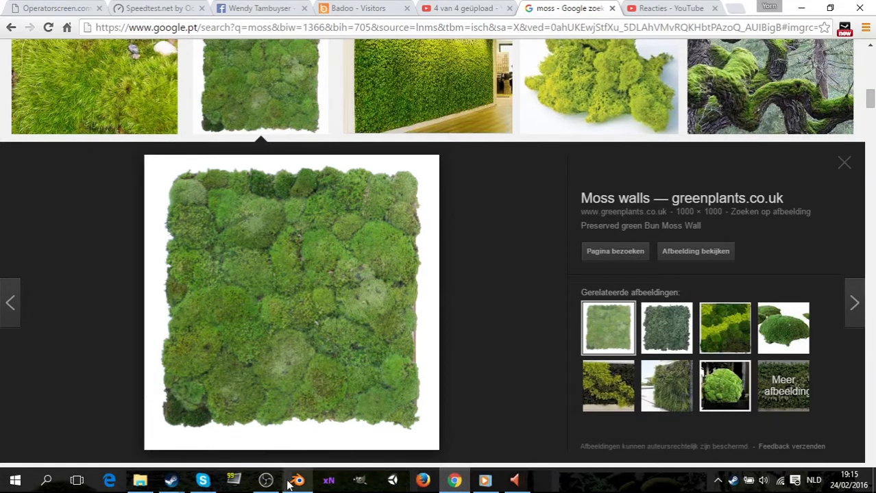
click(300, 482)
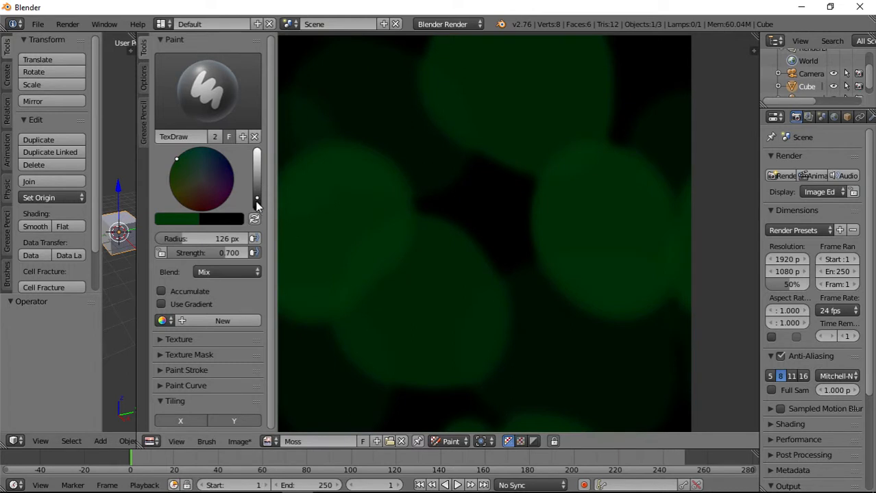
Step: Darken the brush to a nearly black green, set its strength to 1.000 and paint over the image's lower left area
drag(256, 201, 257, 205)
drag(217, 252, 248, 252)
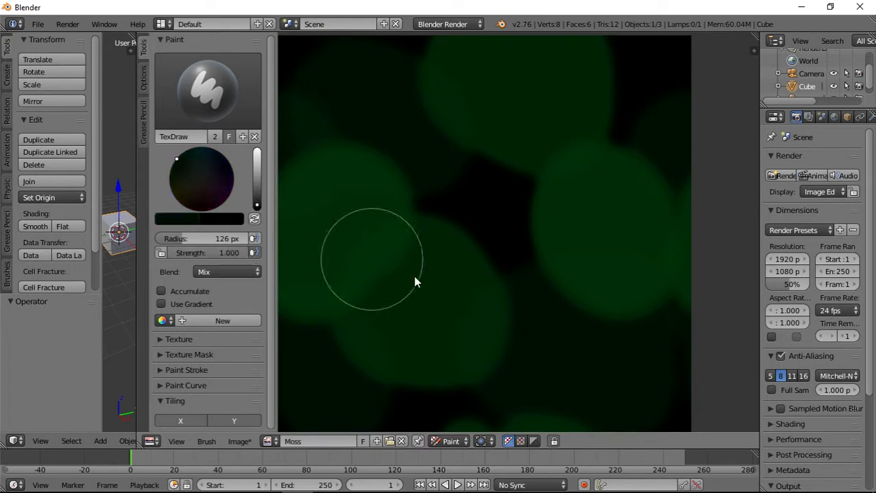
middle_drag(437, 267, 514, 170)
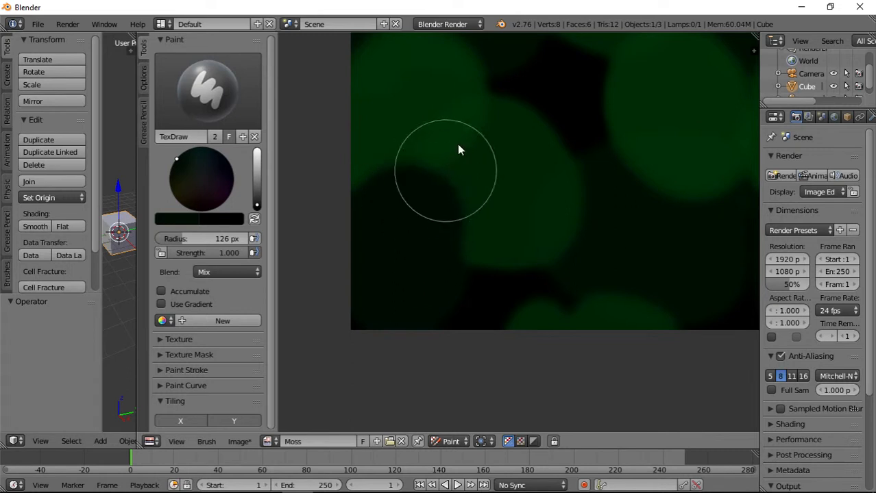
middle_drag(651, 160, 572, 289)
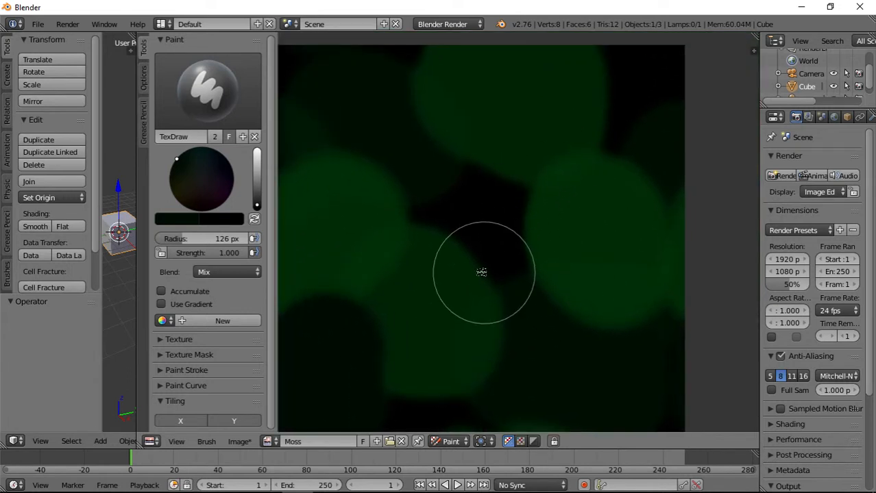
Step: Paint large nearly black green patches over the lower right area, the upper right edge and the upper left area
middle_drag(481, 270, 438, 137)
mouse_move(491, 162)
mouse_down()
mouse_move(418, 209)
mouse_move(459, 262)
mouse_move(575, 287)
mouse_move(594, 196)
mouse_move(553, 145)
mouse_move(517, 196)
mouse_move(546, 181)
mouse_up()
mouse_move(547, 181)
middle_down()
mouse_move(486, 292)
mouse_move(458, 394)
middle_up()
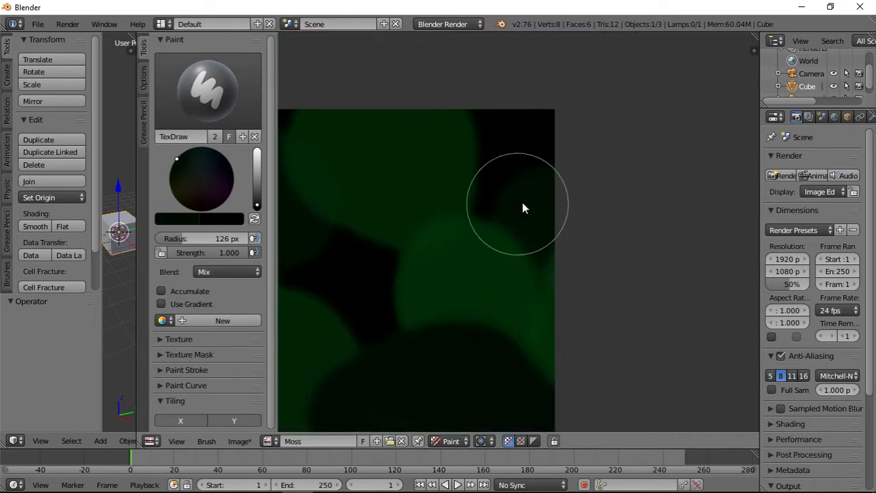
drag(520, 200, 543, 272)
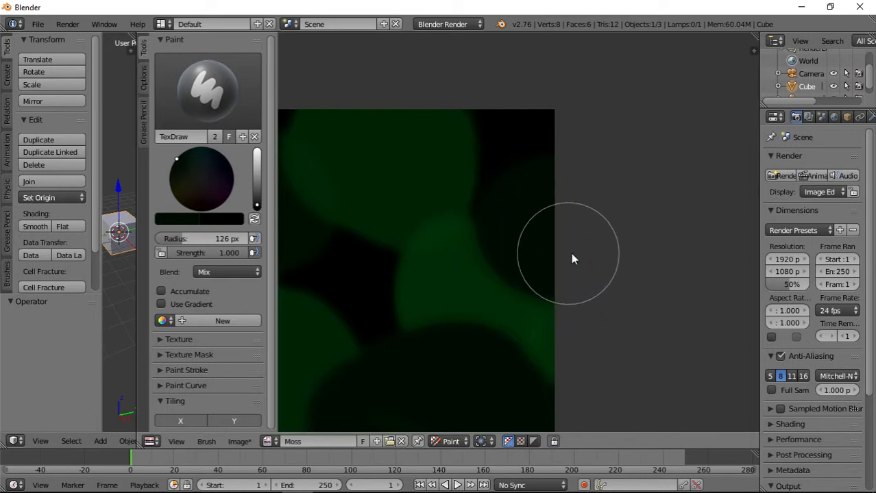
middle_drag(436, 268, 627, 217)
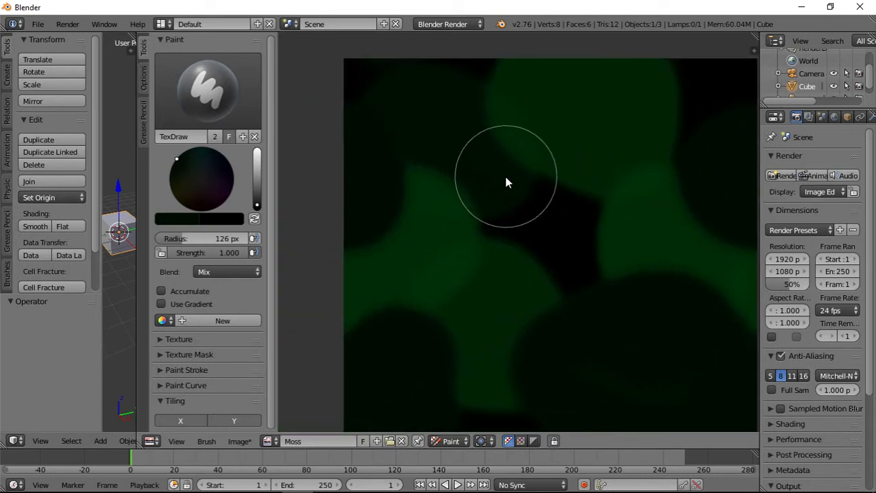
mouse_move(468, 207)
mouse_down()
mouse_move(416, 206)
mouse_move(504, 170)
mouse_move(450, 102)
mouse_up()
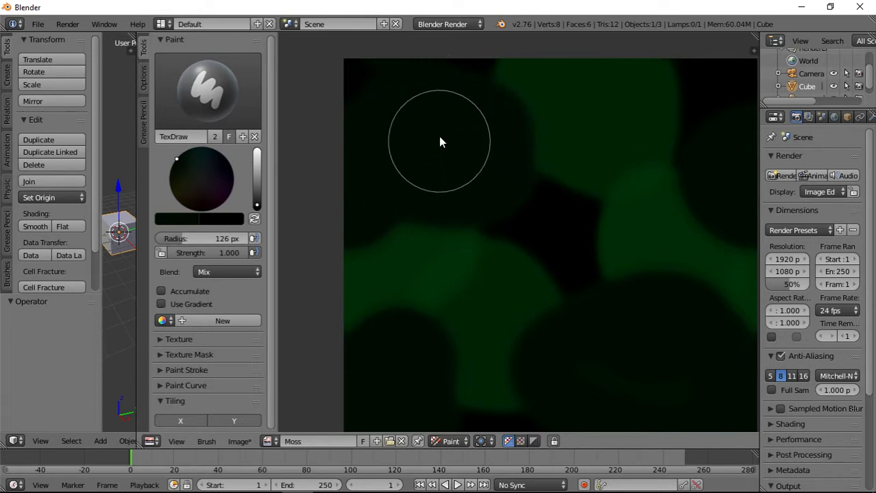
Step: Brighten the brush to a dark green and repaint the patch left of the image's centre and the patch at the middle of the top edge
click(258, 204)
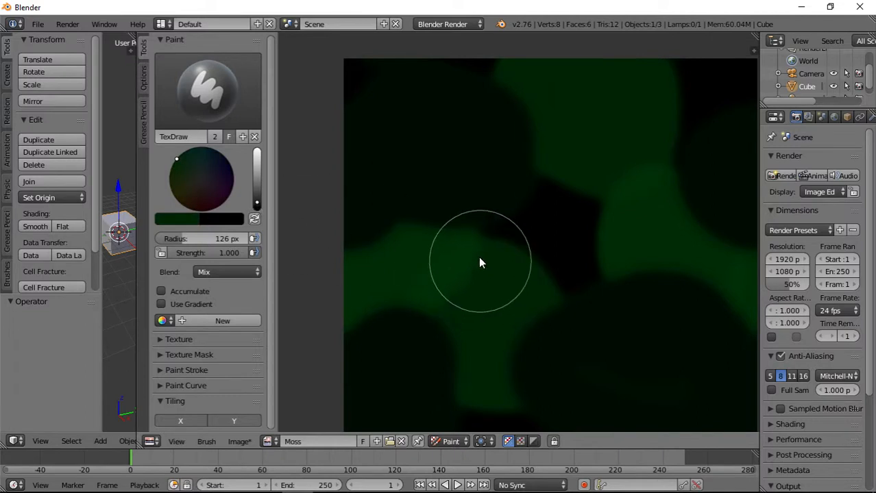
mouse_move(420, 324)
mouse_down()
mouse_move(505, 391)
mouse_move(520, 285)
mouse_move(475, 325)
mouse_move(466, 261)
mouse_up()
middle_drag(637, 293, 495, 380)
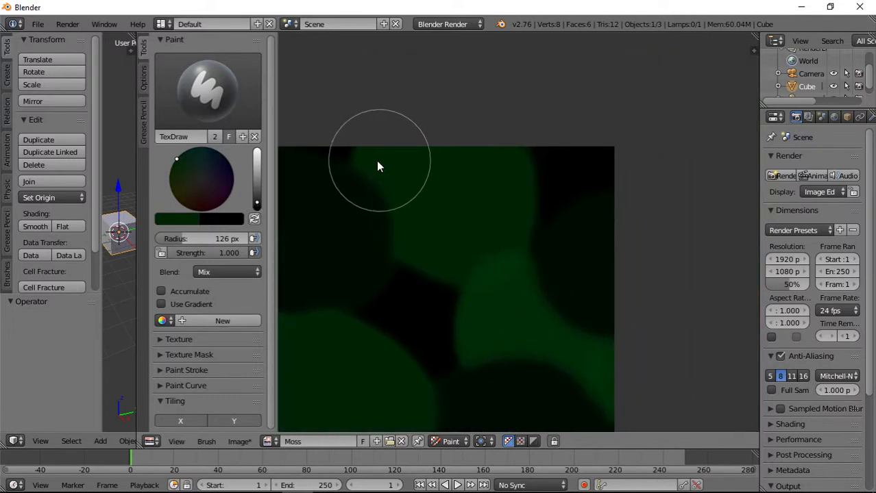
mouse_move(377, 160)
mouse_down()
mouse_move(405, 189)
mouse_move(415, 247)
mouse_move(445, 264)
mouse_move(489, 252)
mouse_up()
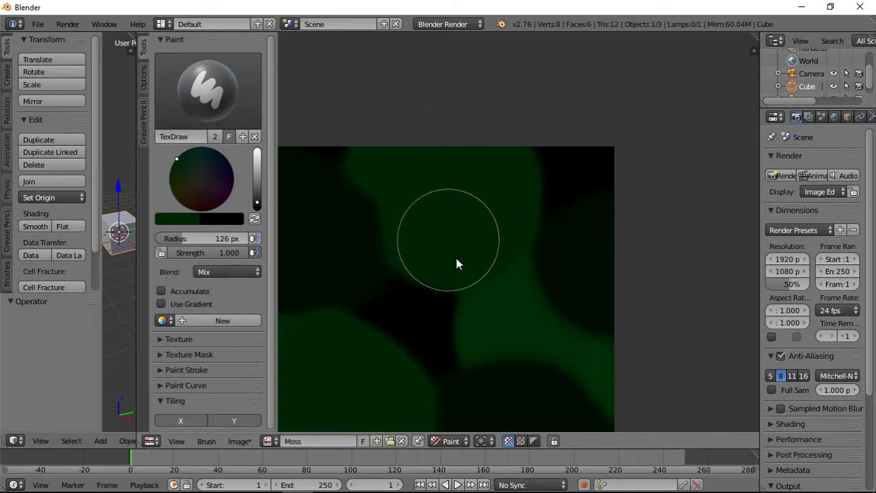
middle_drag(455, 245, 420, 65)
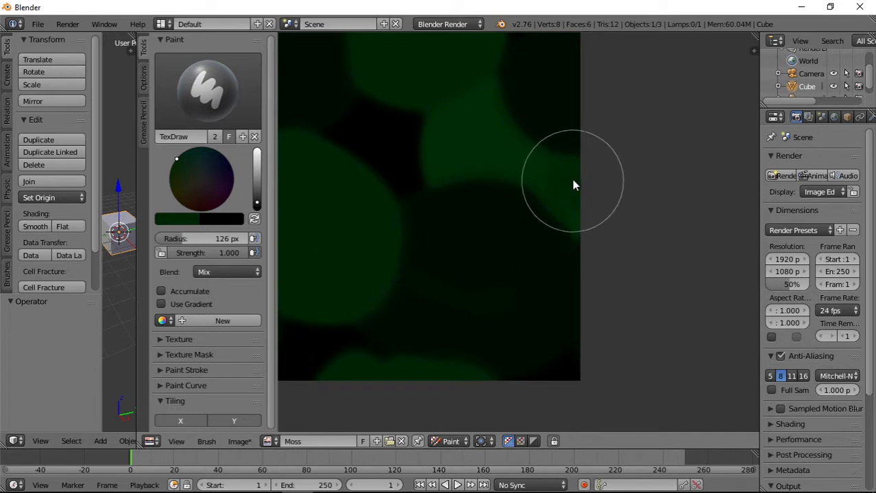
middle_drag(498, 347, 588, 242)
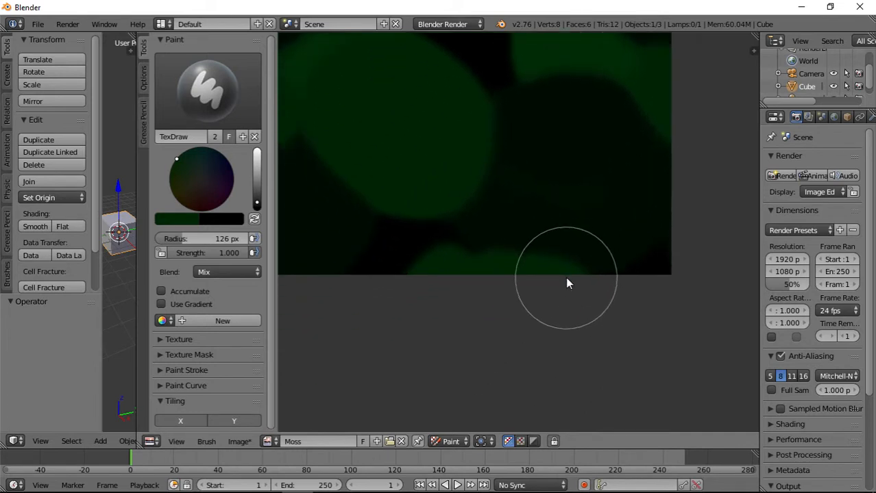
middle_drag(535, 218, 540, 410)
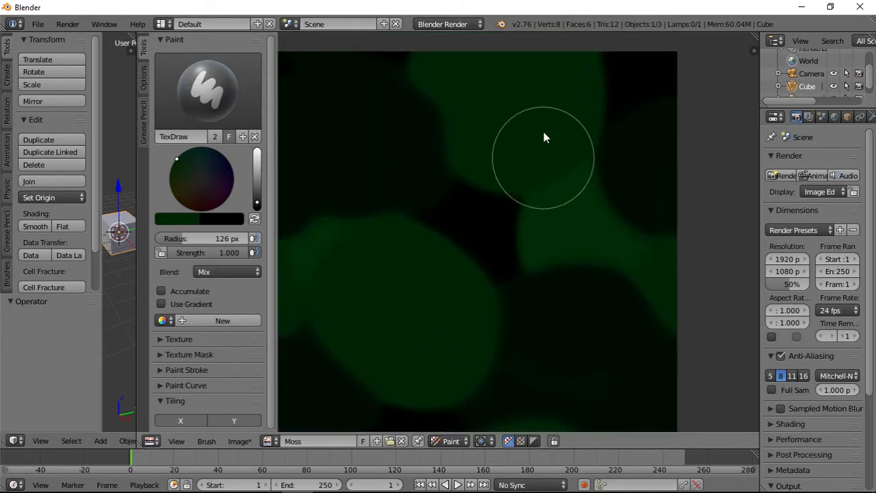
middle_drag(538, 129, 538, 242)
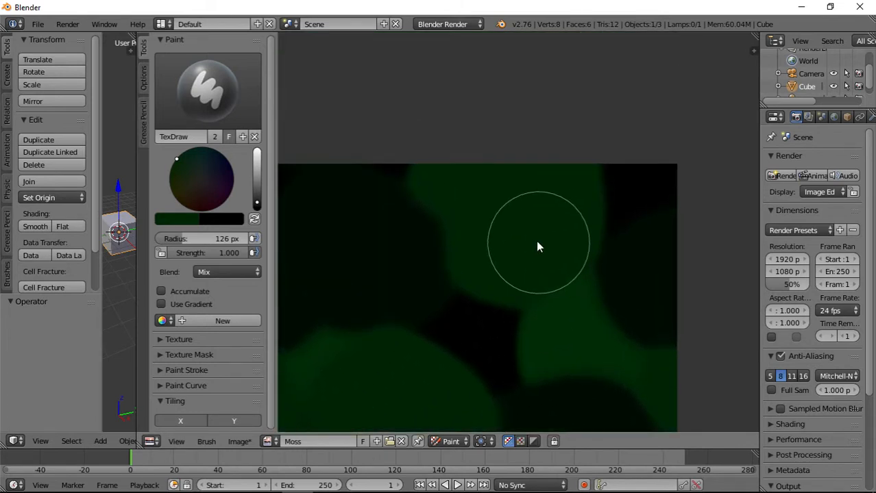
Step: Brighten the brush's green slightly and paint rounded patches right of the centre, near the left edge and at the bottom edge
click(257, 200)
middle_drag(611, 307, 626, 186)
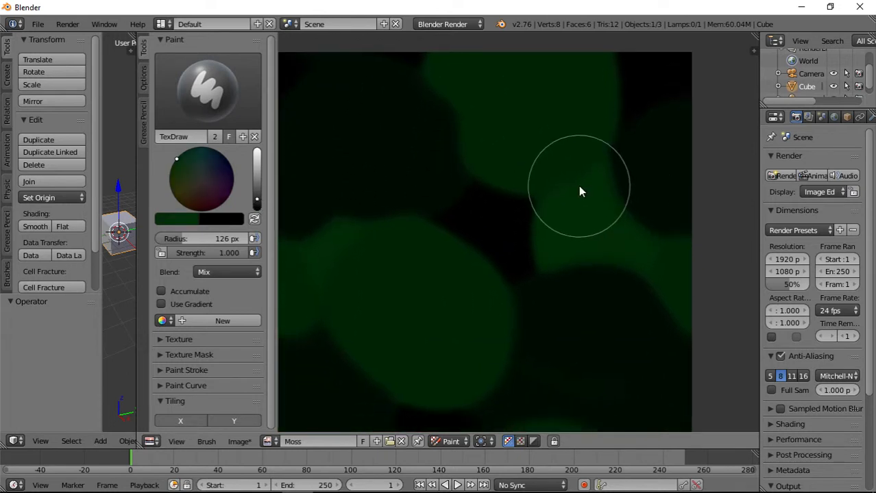
mouse_move(538, 207)
mouse_down()
mouse_move(524, 243)
mouse_move(550, 251)
mouse_move(629, 248)
mouse_move(619, 193)
mouse_move(572, 186)
mouse_up()
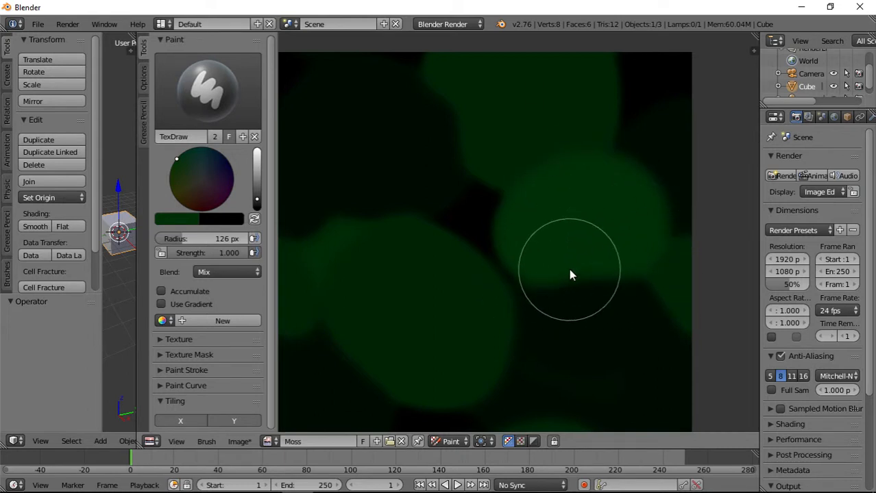
mouse_move(545, 239)
middle_down()
mouse_move(612, 260)
mouse_move(602, 313)
mouse_move(541, 206)
middle_up()
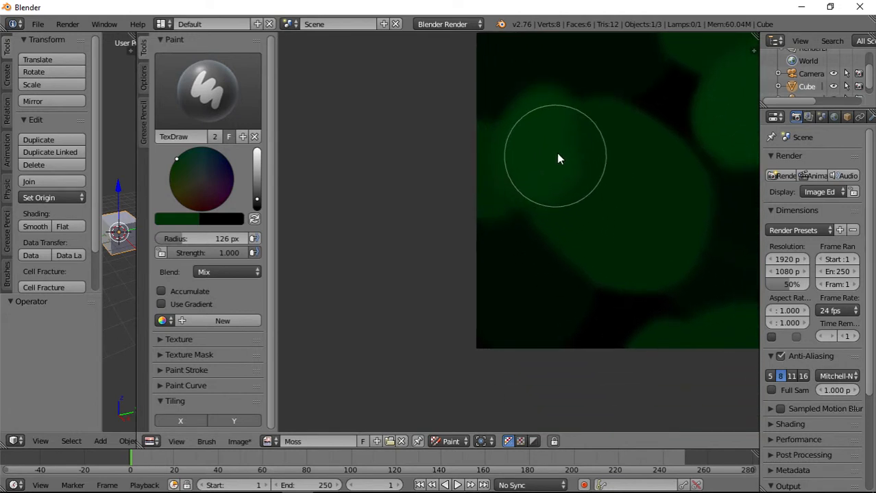
middle_drag(640, 259, 448, 234)
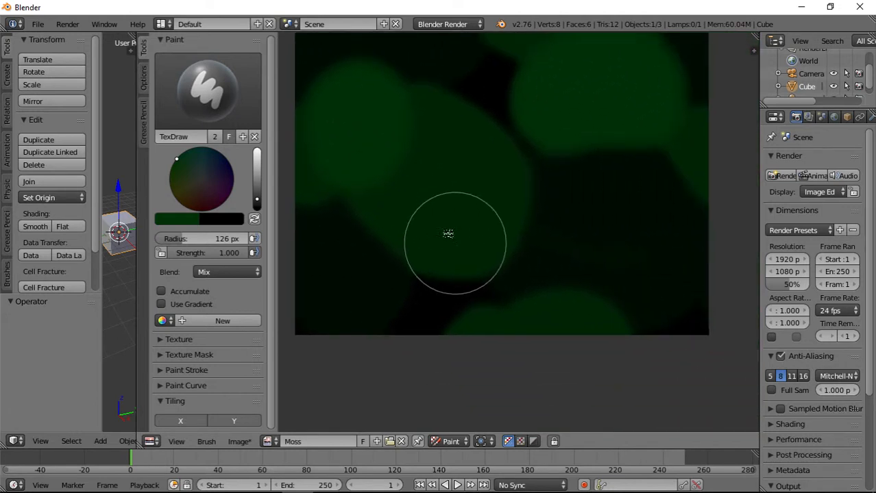
mouse_move(445, 261)
mouse_down()
mouse_move(457, 315)
mouse_move(452, 299)
mouse_move(410, 308)
mouse_up()
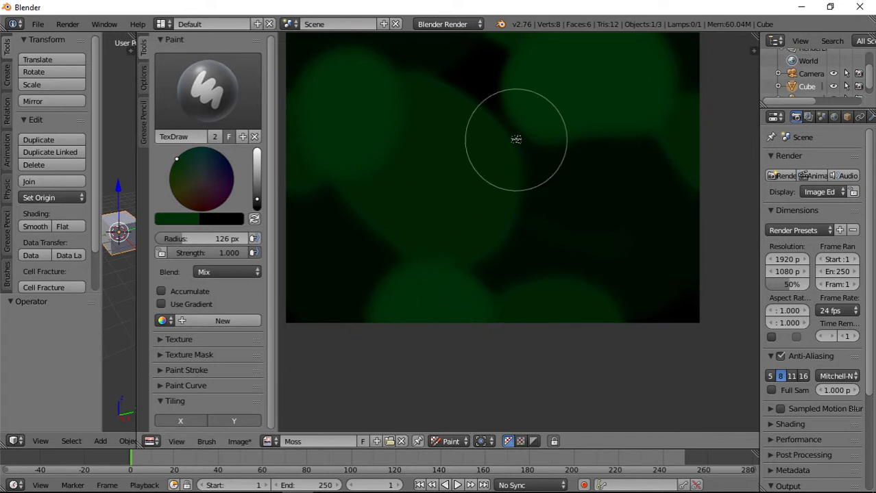
Step: Continue the bottom-edge patch along the top edge and extend the patch right of the centre toward the image's middle
middle_drag(514, 139, 442, 349)
middle_drag(386, 266, 451, 262)
mouse_move(524, 281)
mouse_down()
mouse_move(485, 287)
mouse_move(514, 311)
mouse_move(461, 275)
mouse_move(518, 338)
mouse_up()
Step: Paint matching green patches in the corners of the image so that the texture tiles
middle_drag(417, 224, 537, 245)
drag(406, 132, 393, 150)
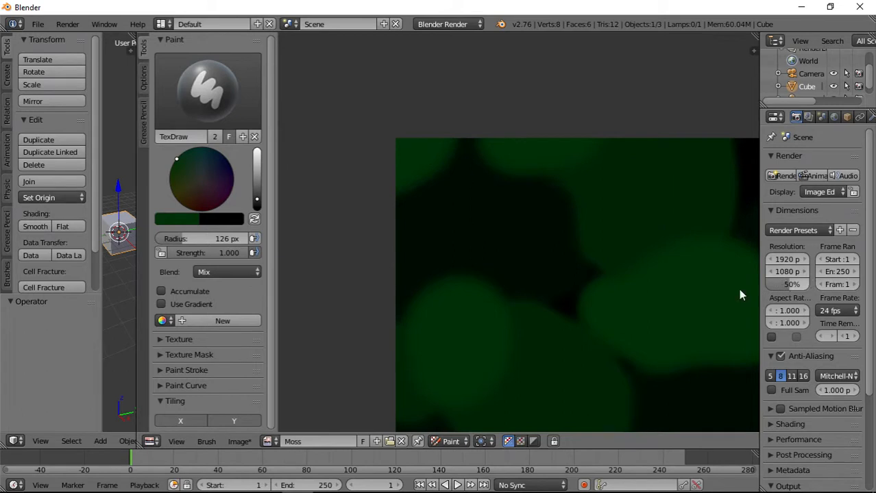
middle_drag(685, 270, 392, 211)
middle_drag(420, 274, 474, 170)
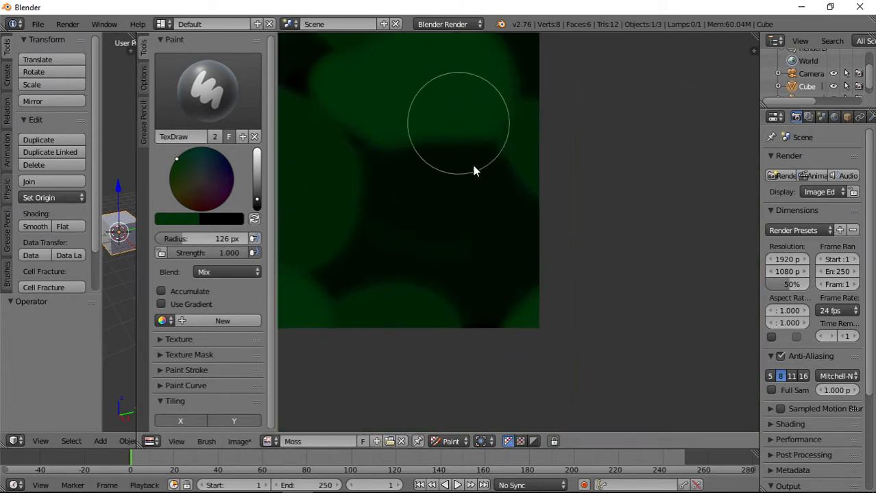
click(540, 302)
middle_drag(399, 315, 620, 298)
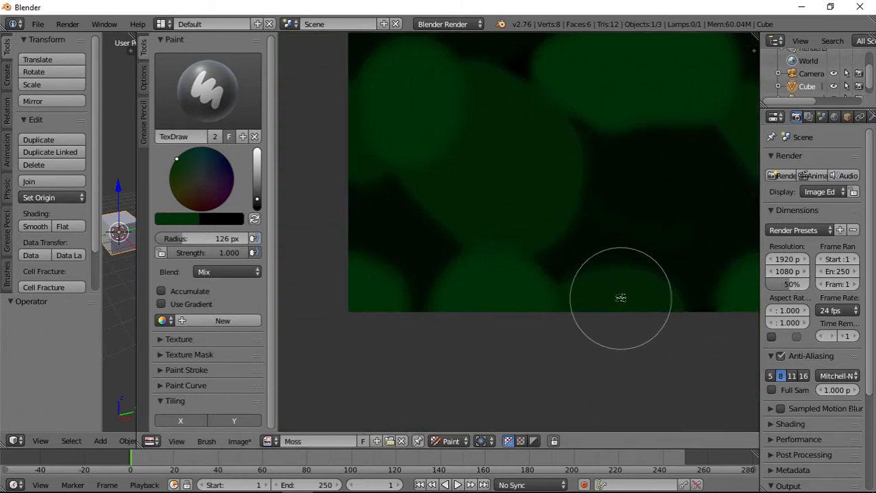
scroll(527, 261, down, 6)
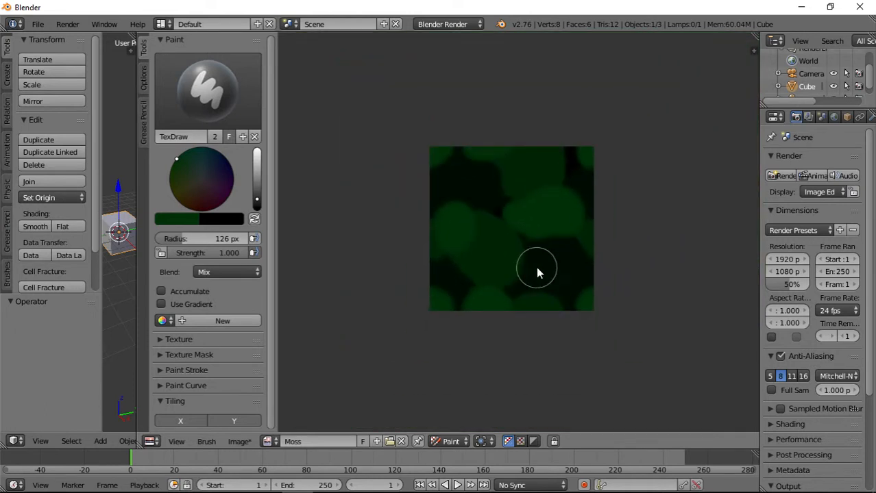
scroll(536, 269, up, 2)
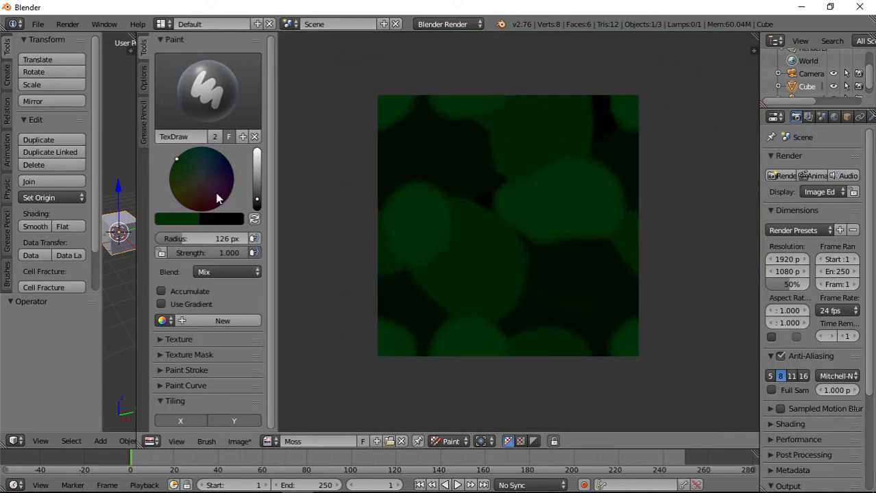
Step: Widen the 3D view beside the image editor to show the whole cube
drag(135, 176, 422, 180)
scroll(303, 297, up, 8)
scroll(237, 230, down, 3)
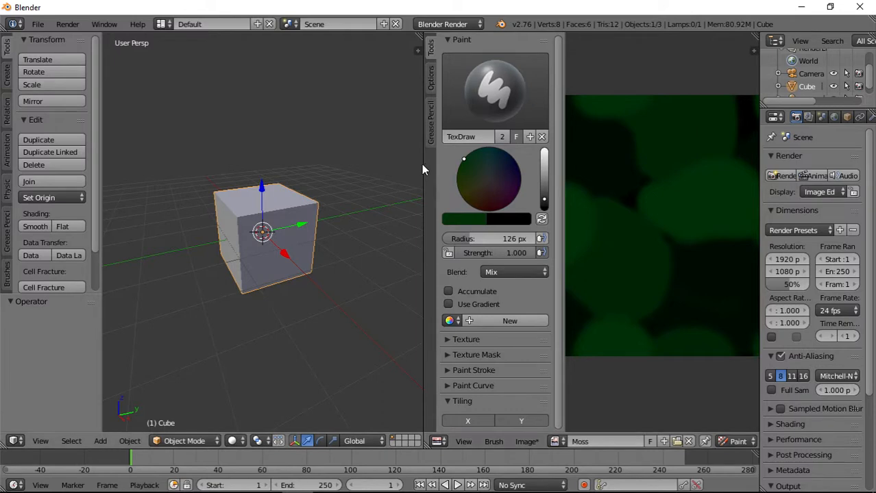
drag(423, 167, 549, 168)
scroll(850, 119, down, 2)
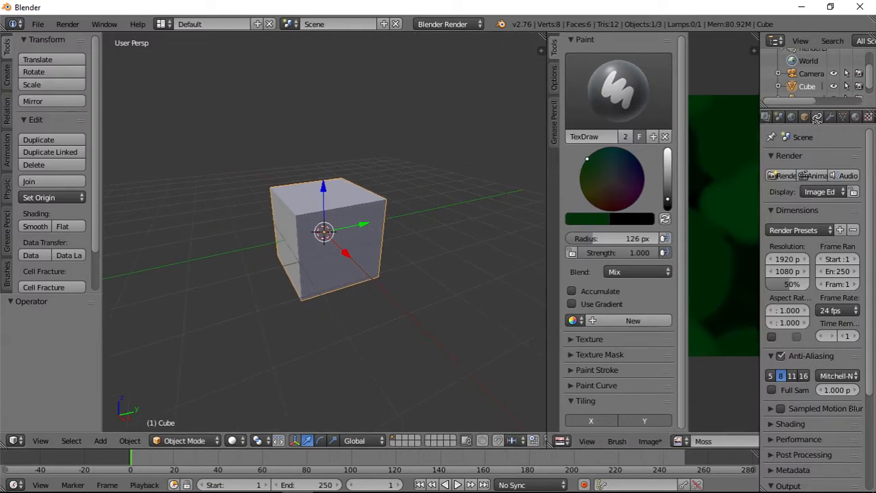
Step: Set the cube material's diffuse intensity to 1.000 and lower its specular intensity
click(848, 118)
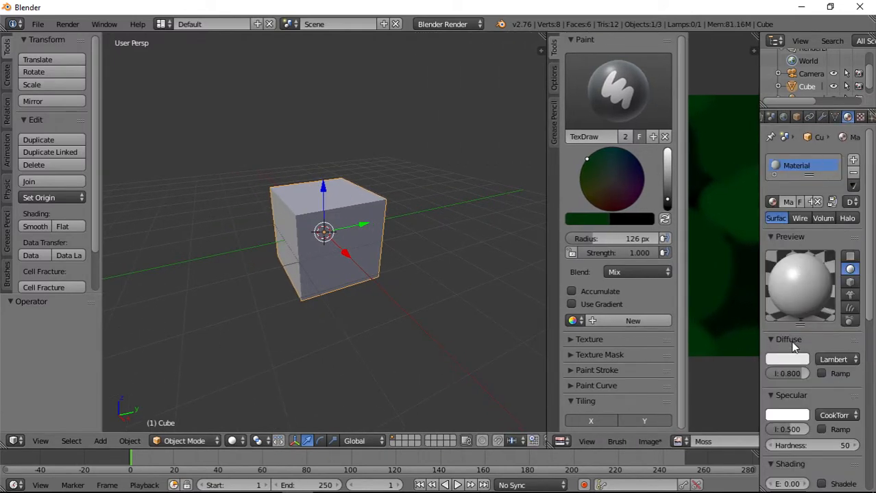
drag(792, 373, 808, 374)
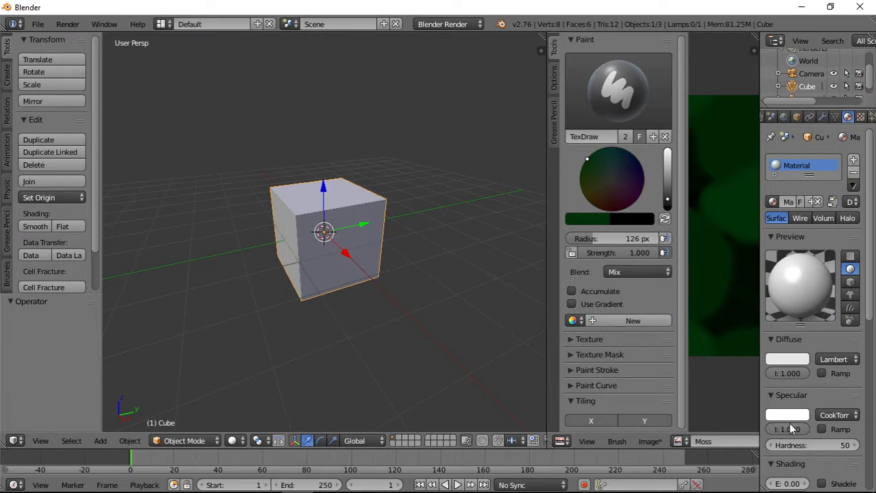
drag(801, 430, 768, 429)
Step: Open the texture settings of the cube's material and examine the texture's type, mapping and influence options
click(860, 117)
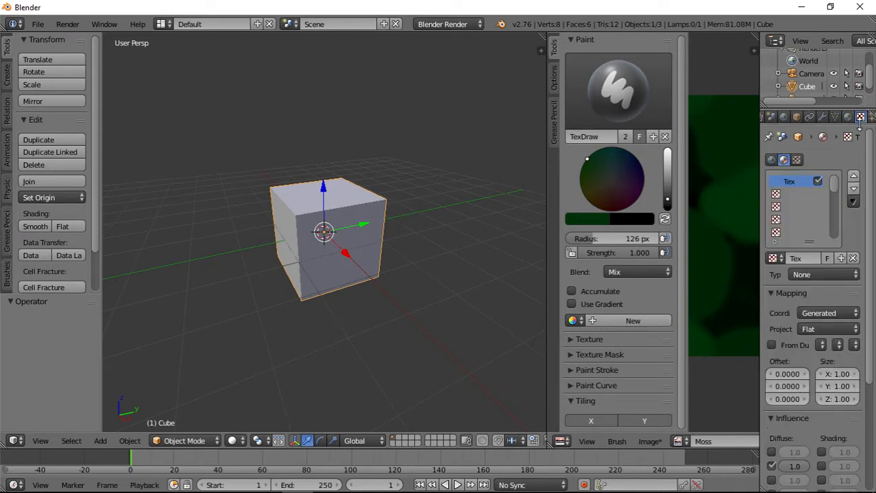
scroll(817, 271, down, 2)
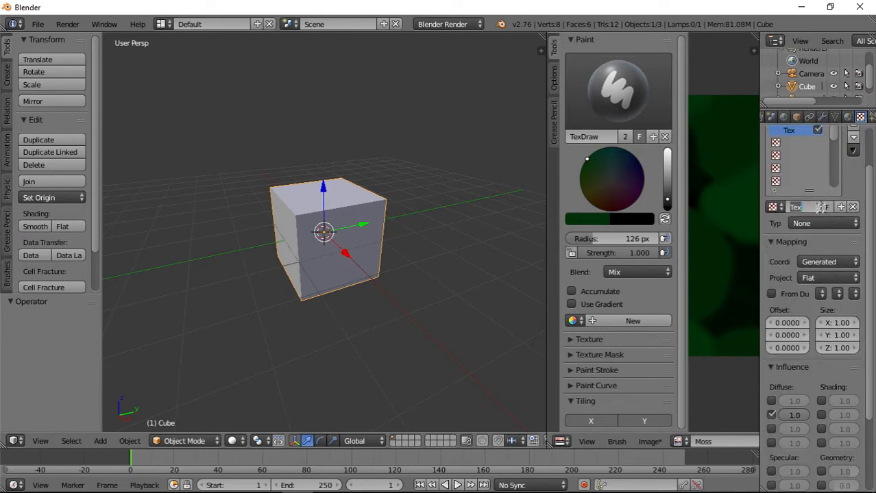
click(815, 223)
scroll(815, 370, down, 3)
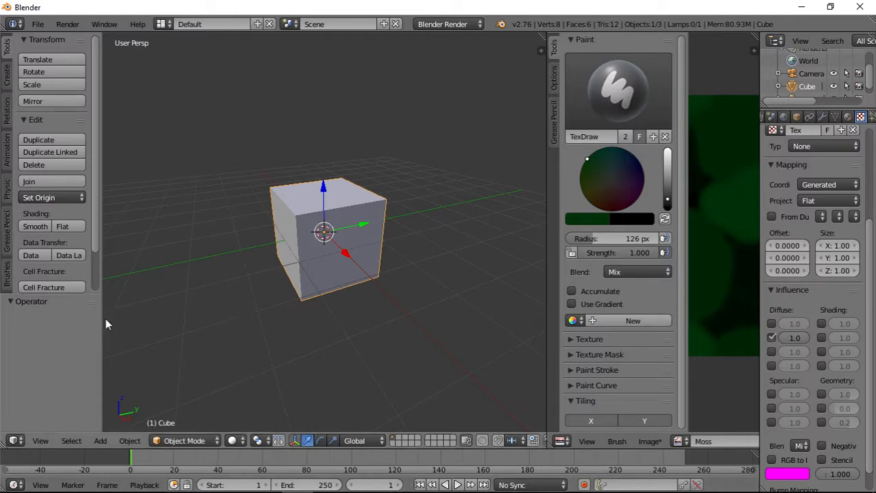
Step: Switch the cube to Texture Paint mode and add simple UVs to it
click(175, 441)
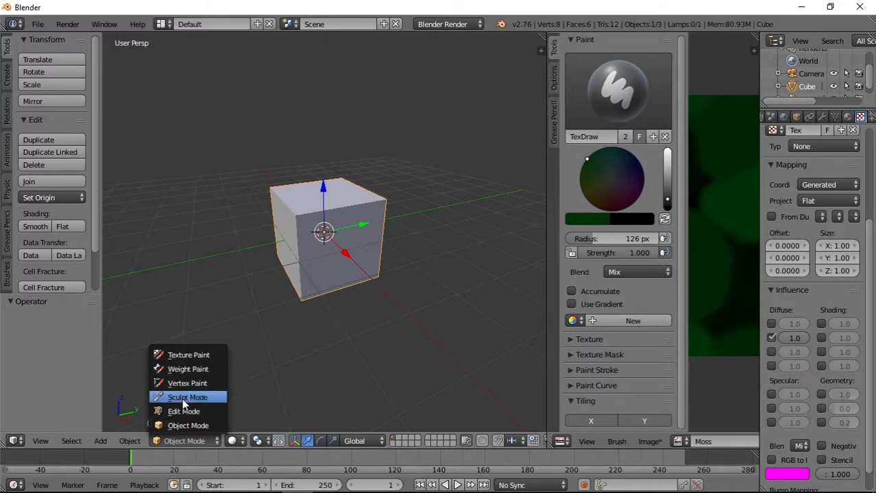
click(187, 355)
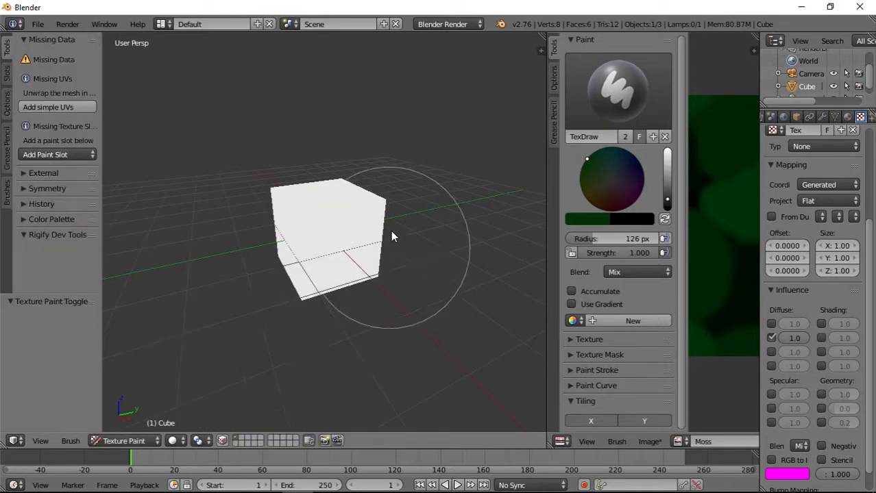
click(48, 108)
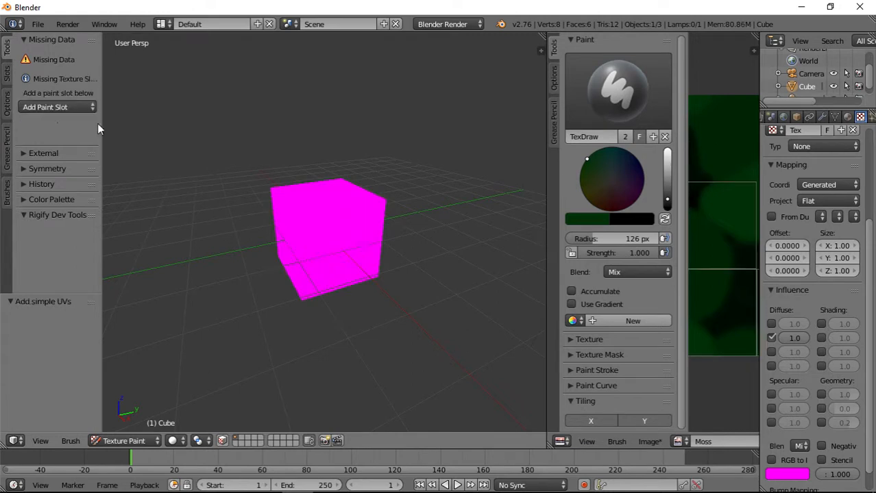
Step: Add a diffuse colour paint slot named mossy to the cube, keeping the blank 1024 x 1024 px image settings
click(65, 108)
click(64, 122)
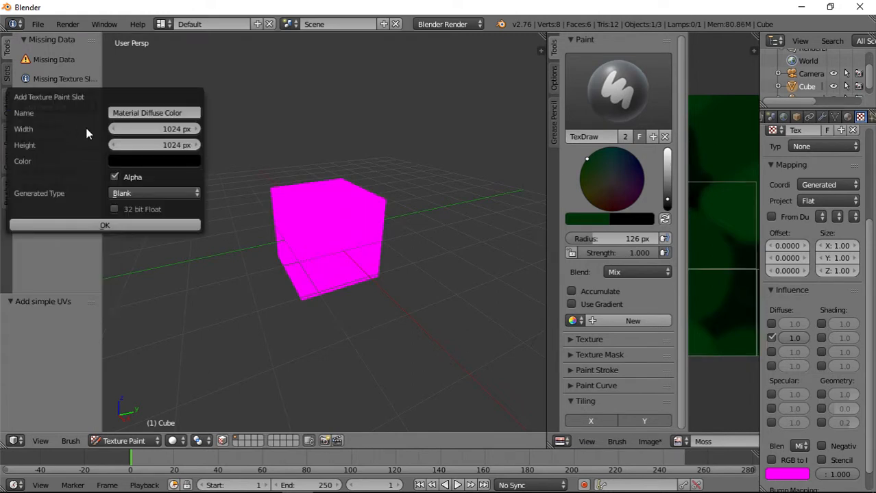
click(157, 112)
text(m)
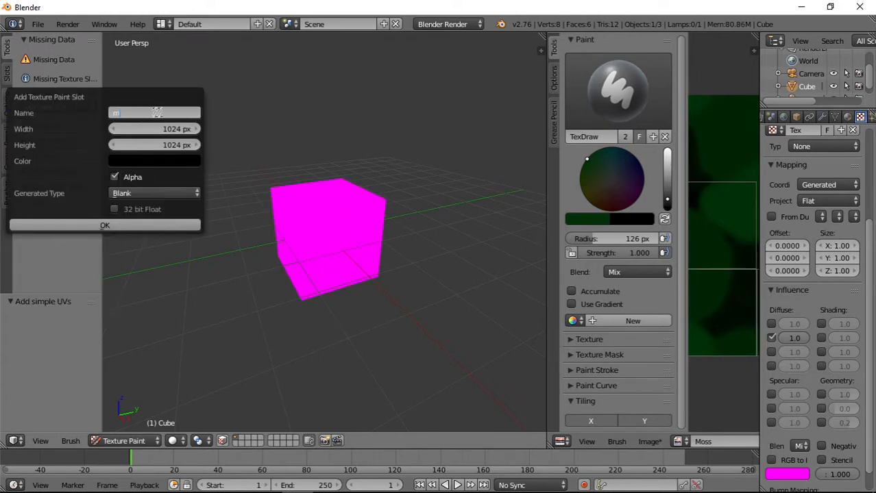
text(ossy)
key(Return)
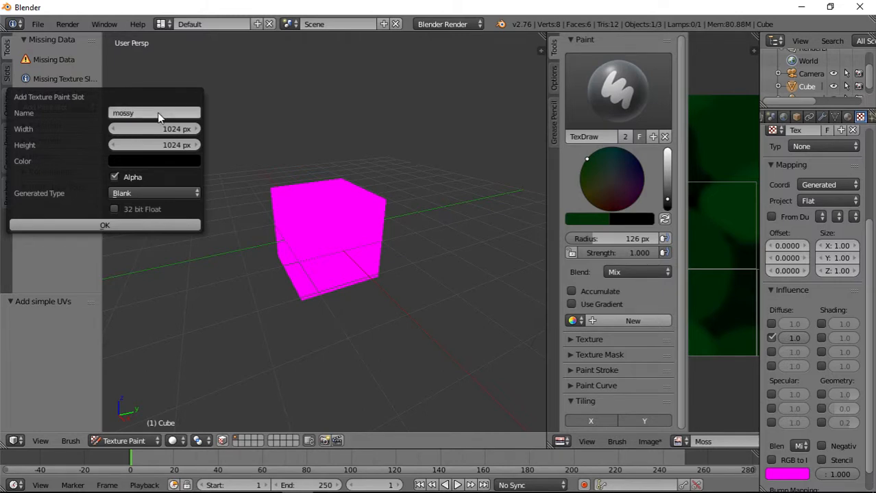
click(82, 228)
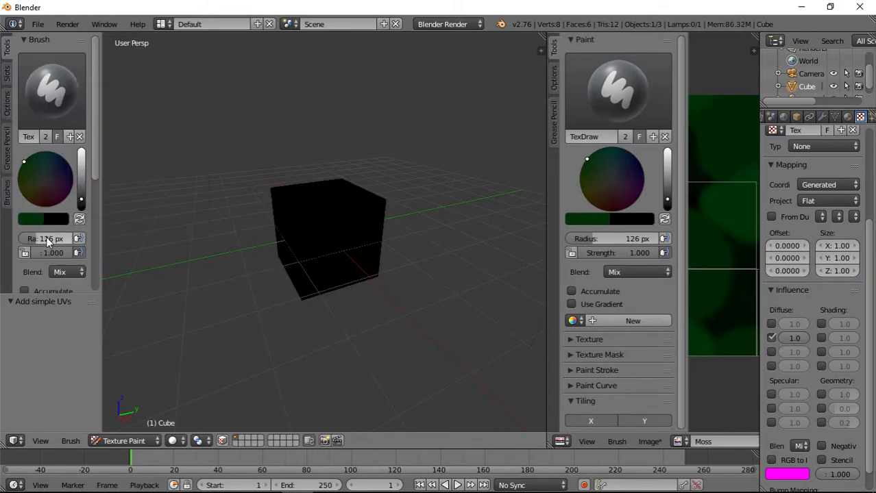
Step: Examine the brush settings and available paint slots, and expand the texture settings of the 3D view's paint brush
scroll(46, 237, down, 5)
scroll(48, 226, up, 3)
scroll(49, 220, up, 3)
click(65, 101)
key(Escape)
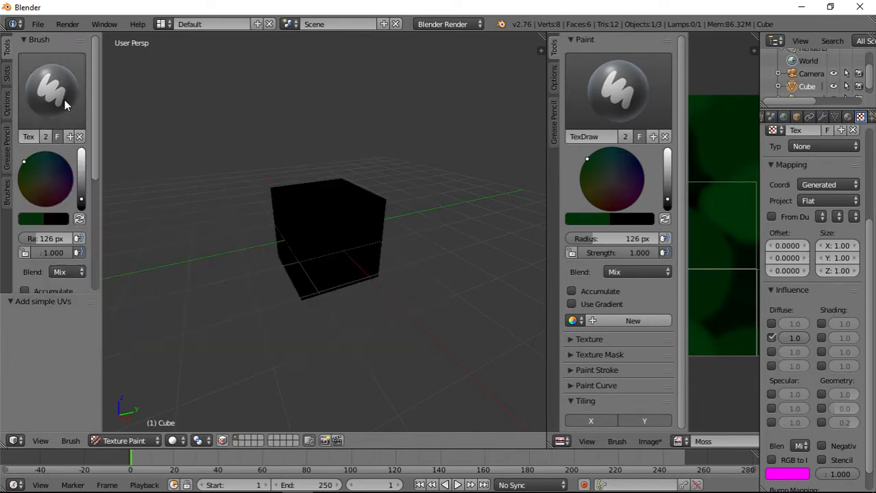
scroll(53, 202, down, 3)
click(8, 73)
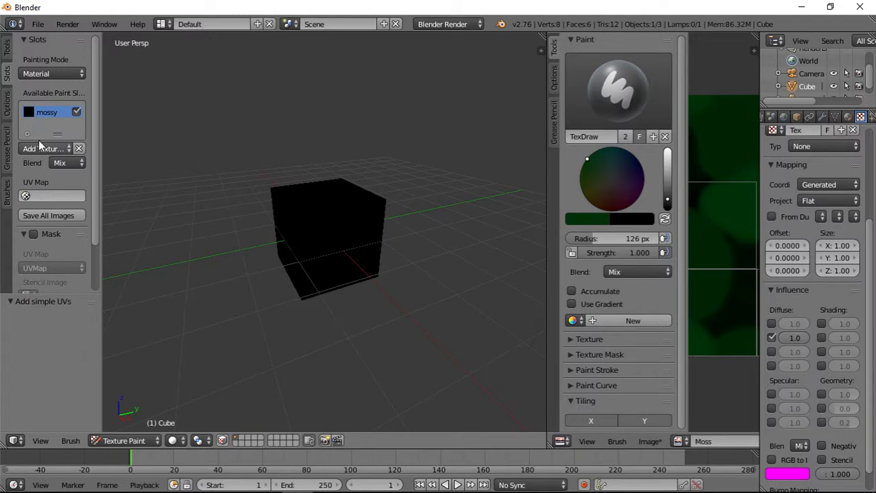
click(9, 52)
scroll(57, 152, down, 5)
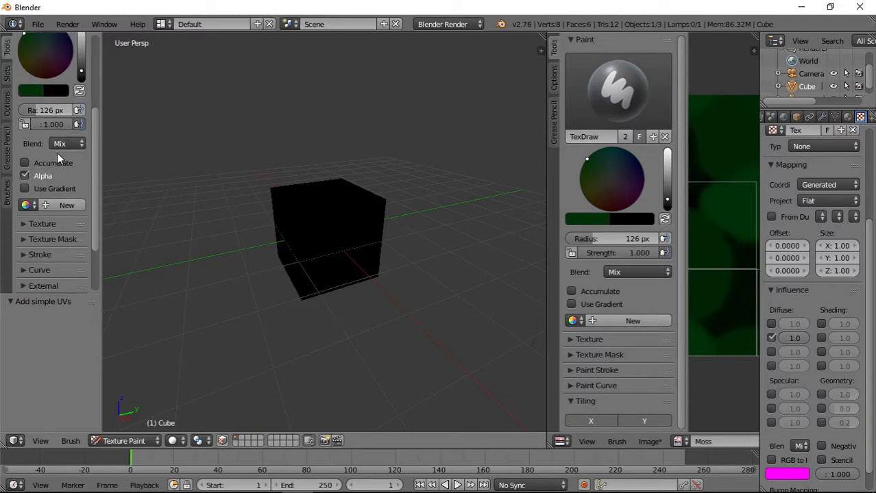
click(46, 224)
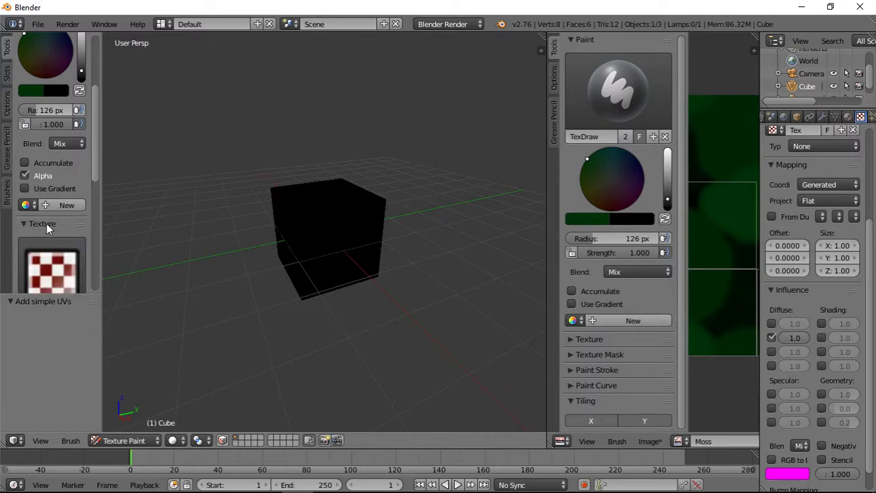
scroll(47, 230, down, 3)
click(48, 231)
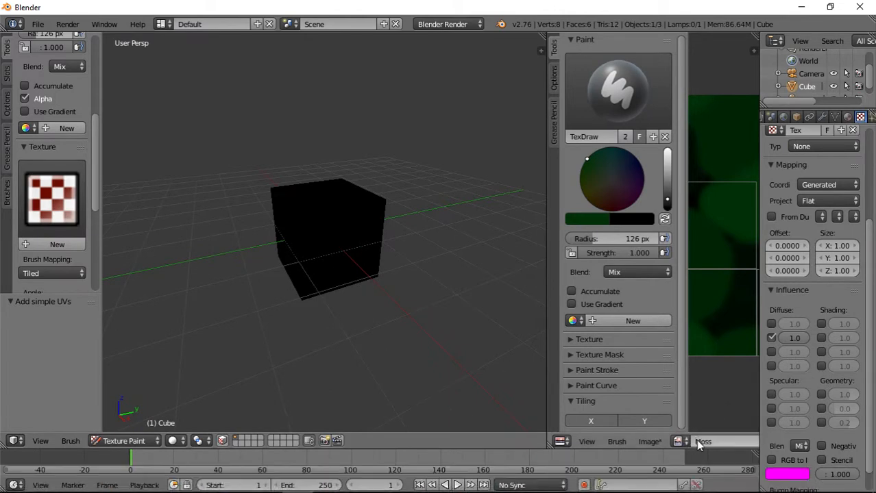
Step: Save the painted moss image as Moss.png in the Desktop folder
click(655, 441)
click(671, 337)
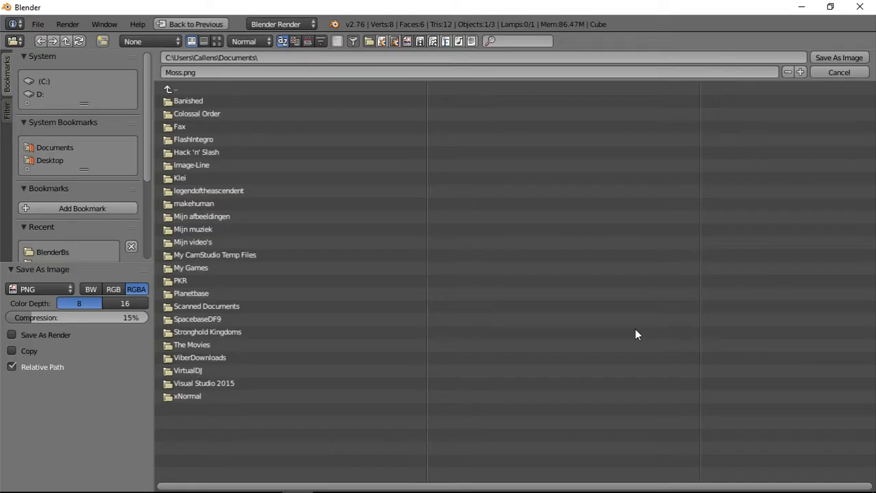
click(51, 161)
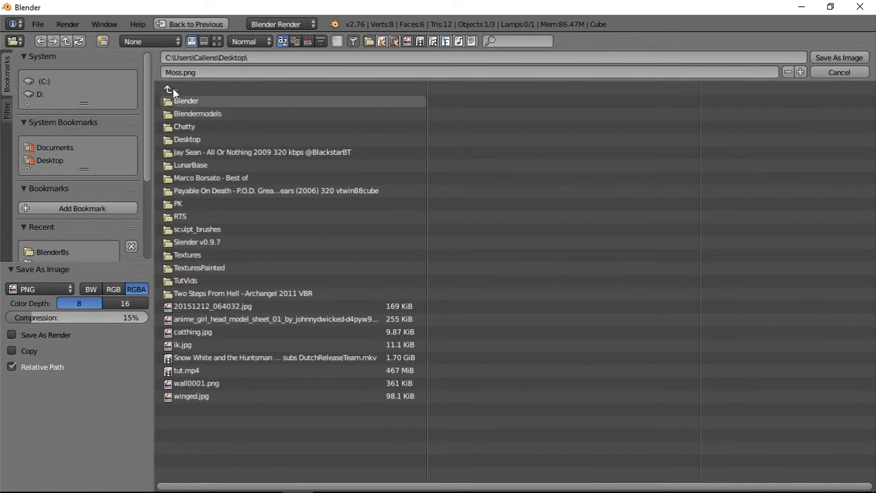
click(839, 59)
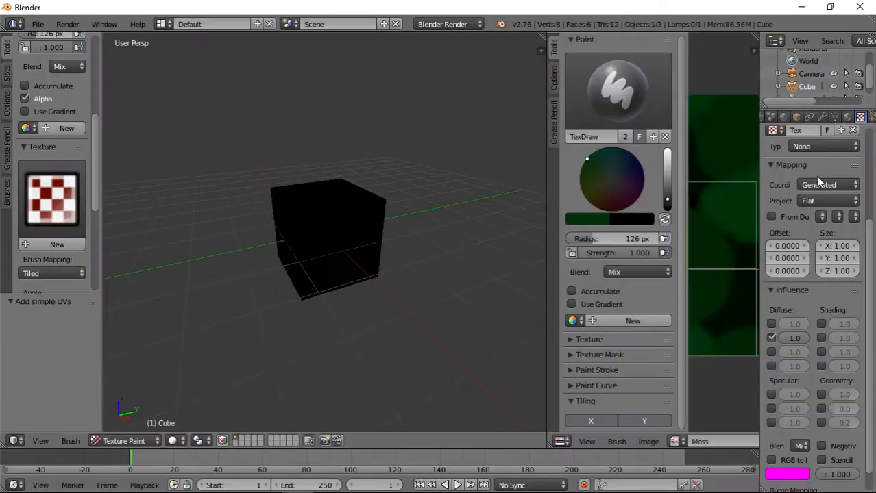
Step: Set the type of the material texture Tex to Image or Movie and assign the Moss image to it
scroll(832, 197, up, 3)
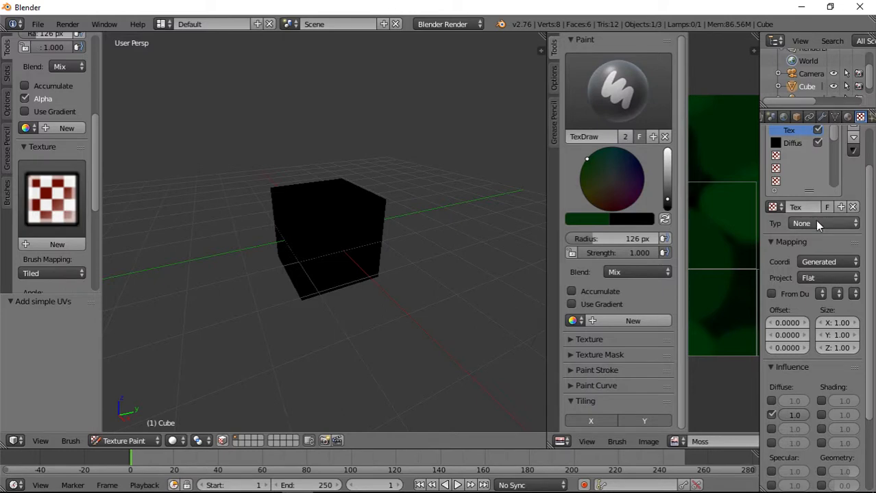
click(824, 223)
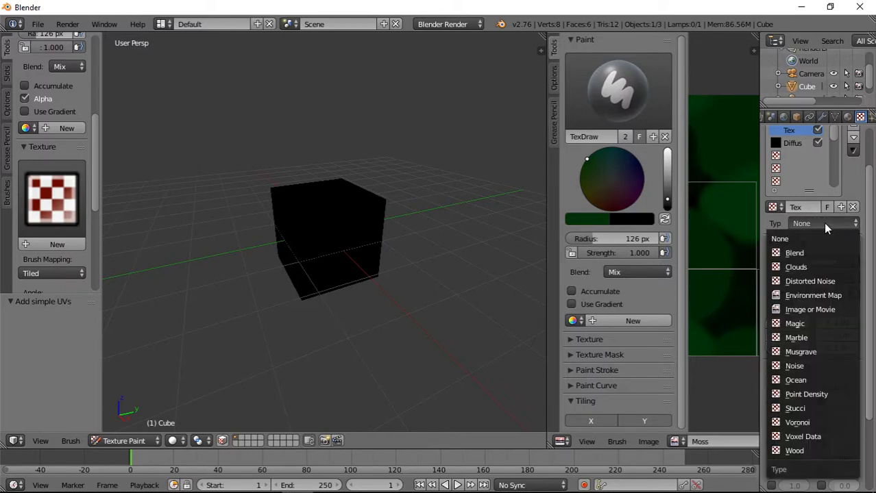
click(815, 309)
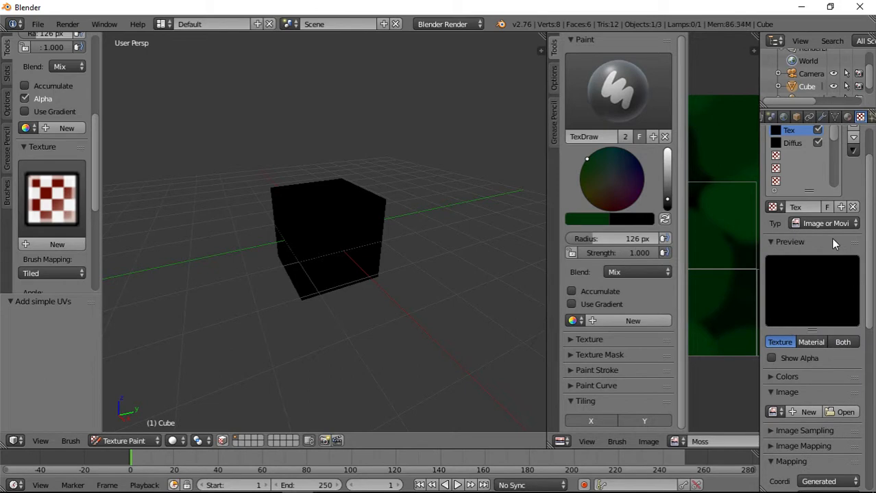
click(843, 412)
click(829, 58)
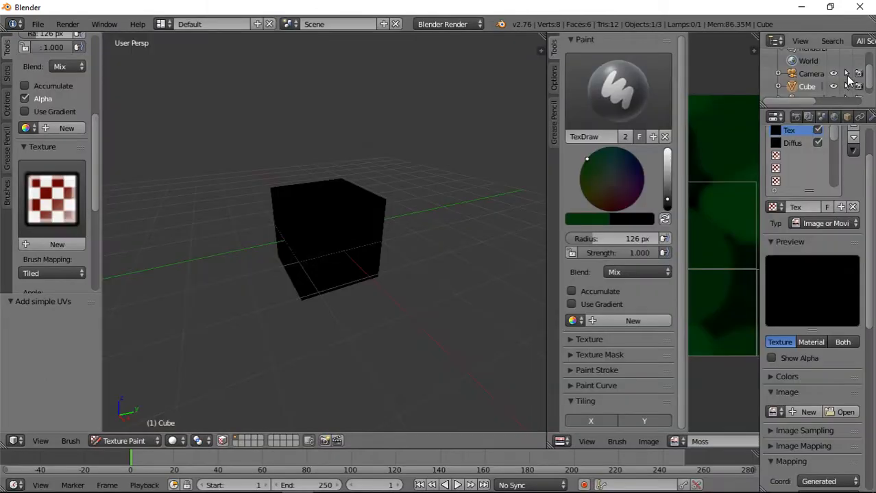
click(775, 412)
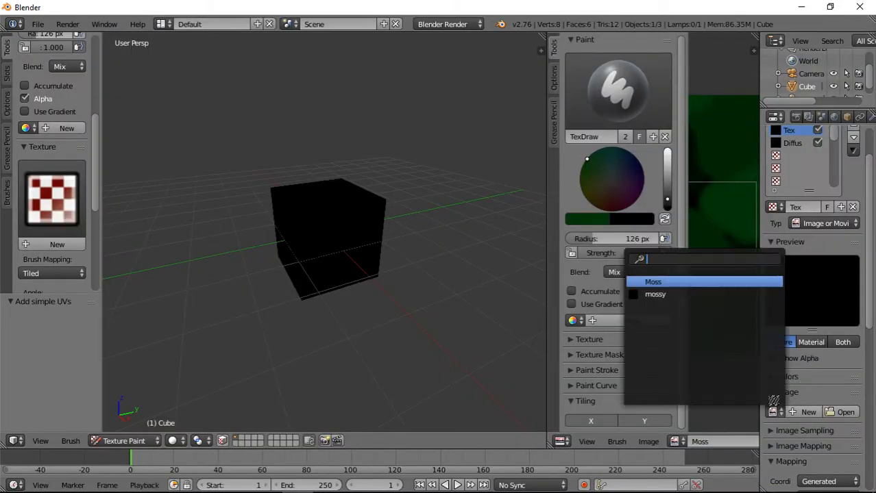
click(658, 282)
Step: Assign the texture Tex to the paint brush and reduce the brush radius to 41 px
click(62, 198)
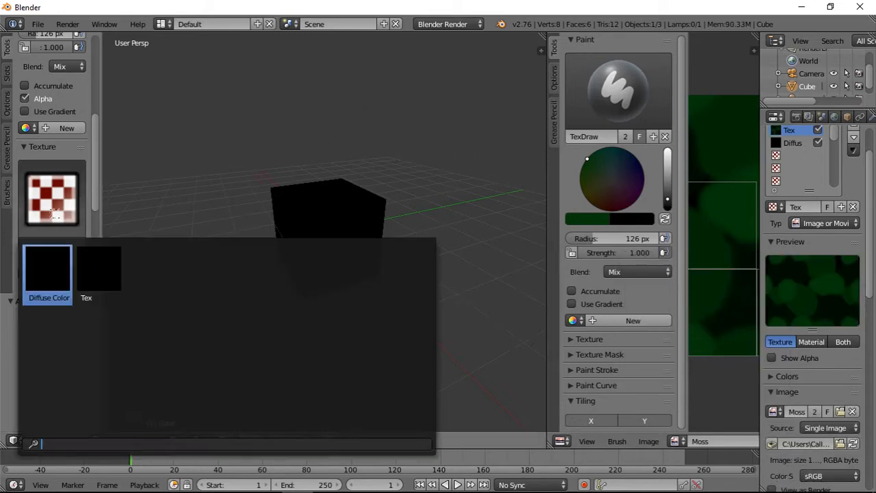
click(108, 270)
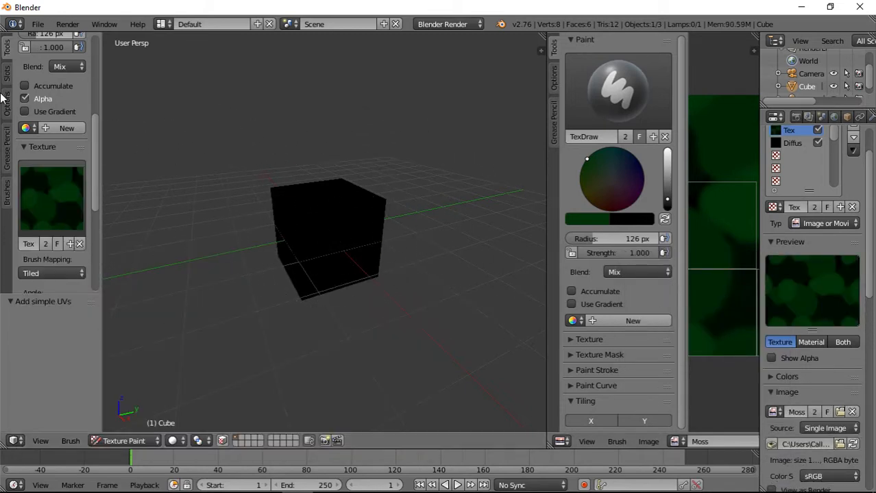
scroll(44, 99, up, 8)
scroll(46, 106, up, 2)
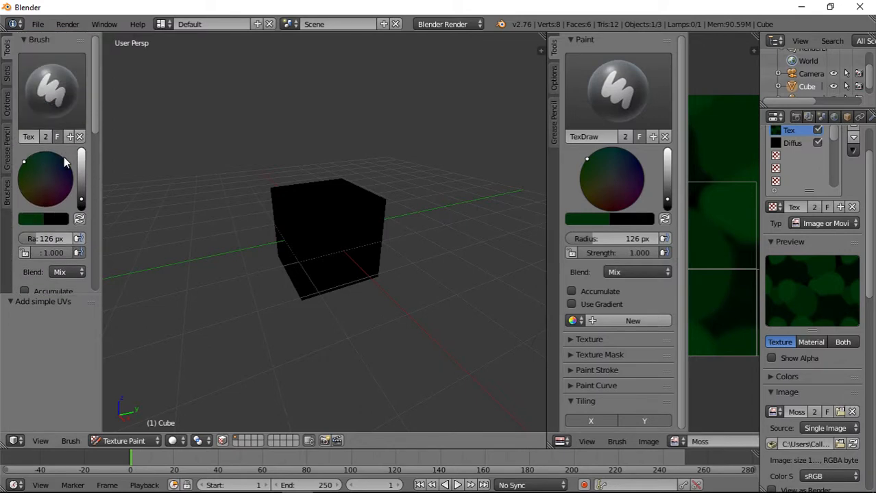
drag(59, 238, 37, 237)
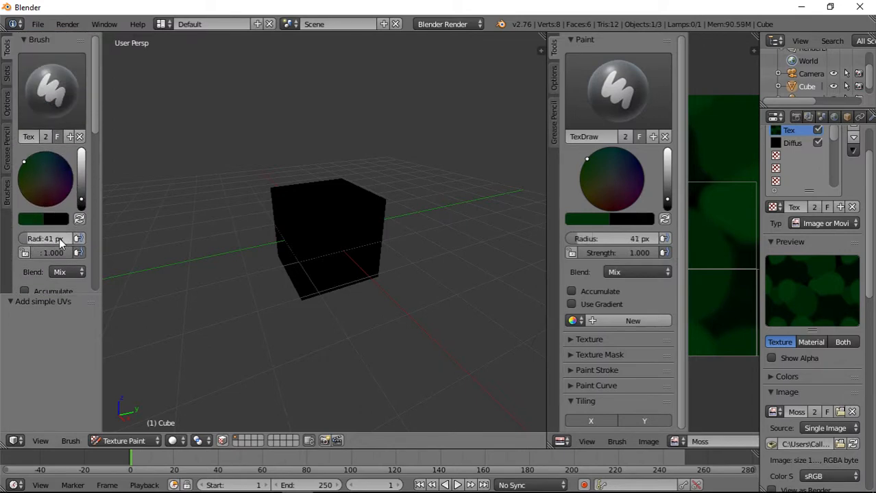
Step: Return the cube to Object Mode and add a point lamp to the scene
mouse_move(372, 217)
middle_down()
mouse_move(360, 307)
mouse_move(343, 295)
middle_up()
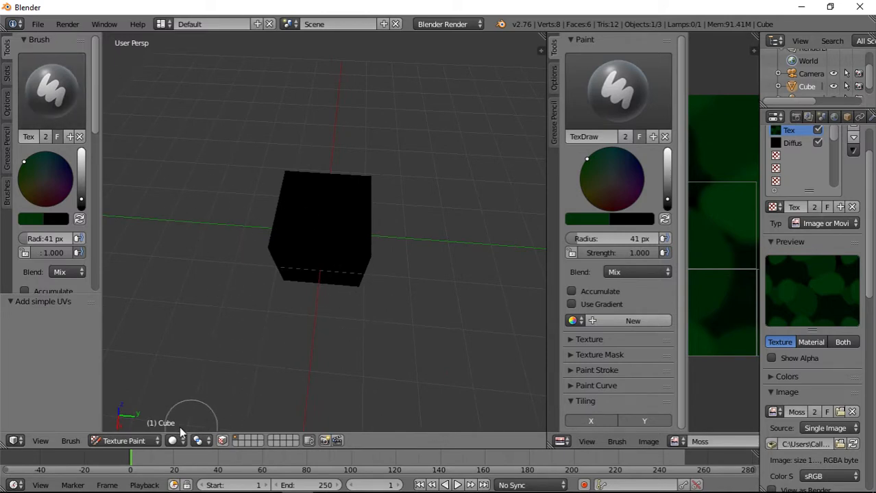
click(140, 441)
click(146, 426)
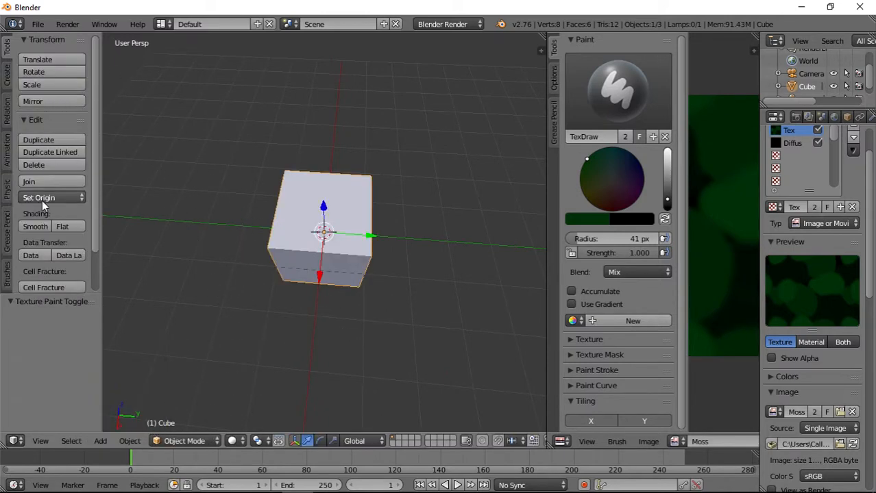
click(7, 111)
click(8, 85)
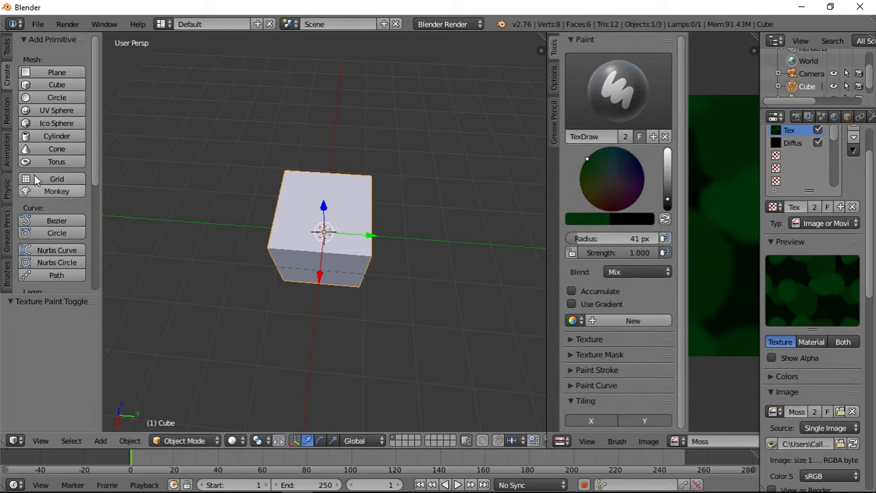
scroll(61, 233, down, 10)
scroll(48, 221, down, 1)
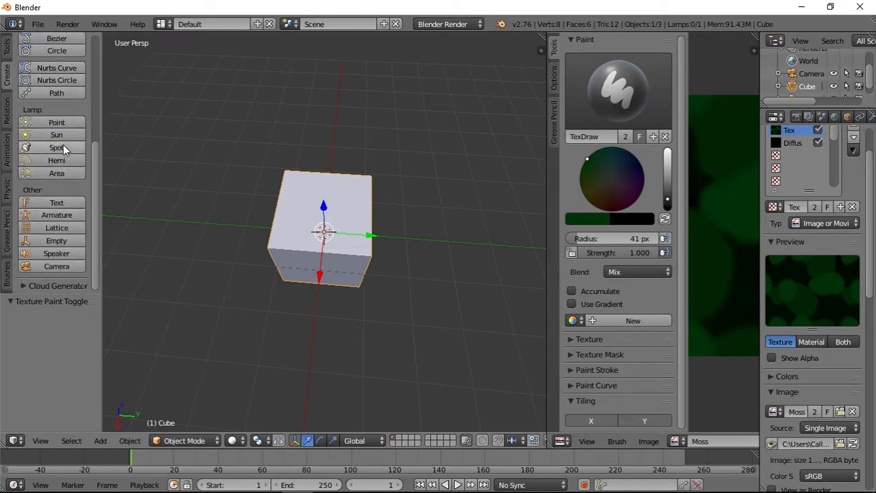
click(57, 123)
Step: Move the point lamp out in front of the cube, 1 unit along Y and 2 units up along Z
drag(319, 277, 317, 404)
drag(352, 379, 385, 394)
middle_drag(385, 394, 451, 252)
drag(456, 233, 462, 178)
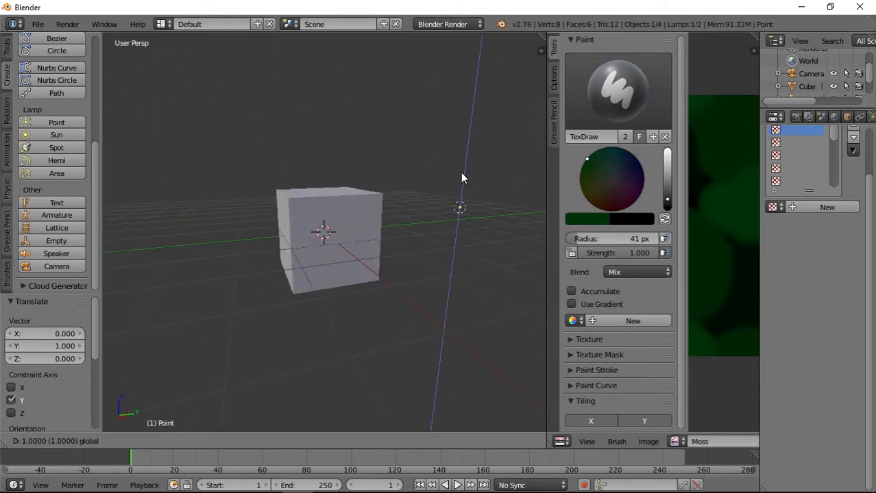
drag(478, 96, 477, 99)
middle_drag(427, 198, 355, 235)
Step: Select the cube, return it to Texture Paint mode and view it from above together with the lamp
click(173, 442)
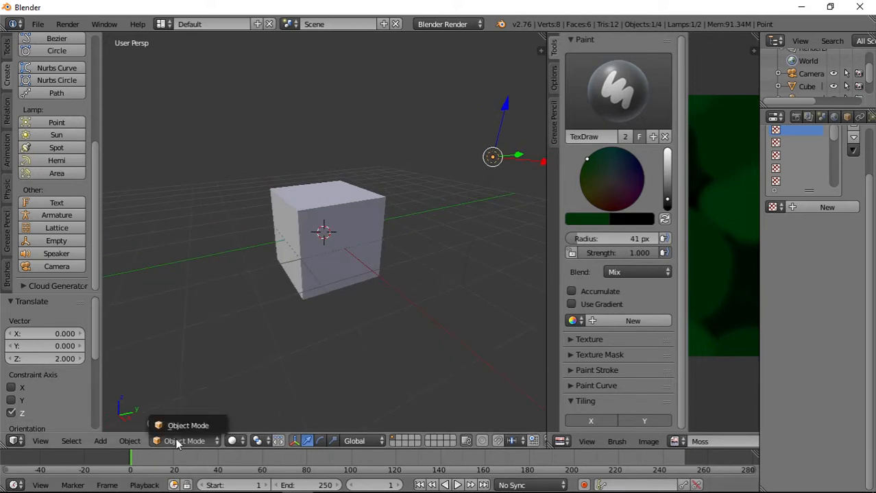
right_click(324, 257)
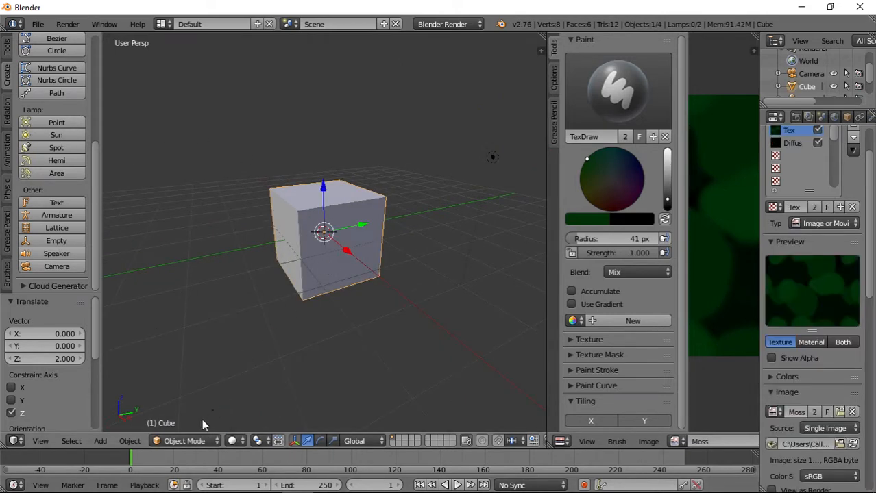
click(185, 441)
click(198, 354)
mouse_move(340, 269)
middle_down()
mouse_move(363, 266)
mouse_move(345, 227)
middle_up()
middle_drag(336, 268, 390, 306)
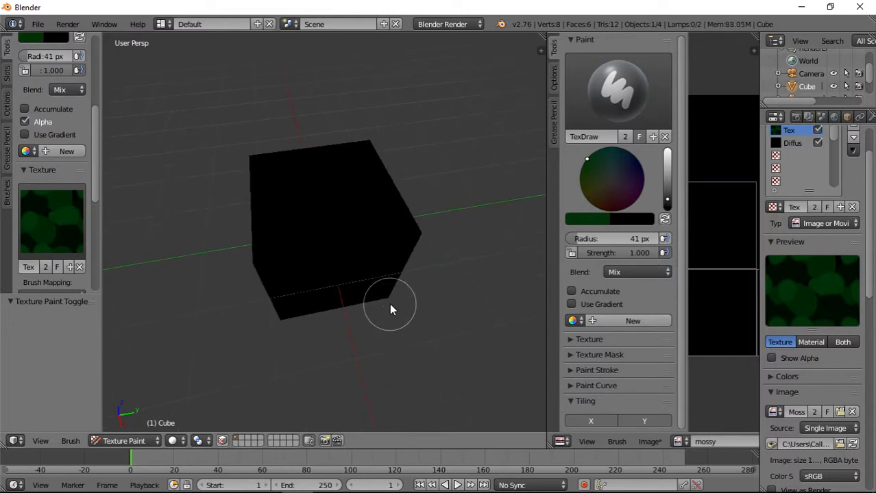
middle_drag(397, 258, 364, 302)
scroll(341, 259, down, 4)
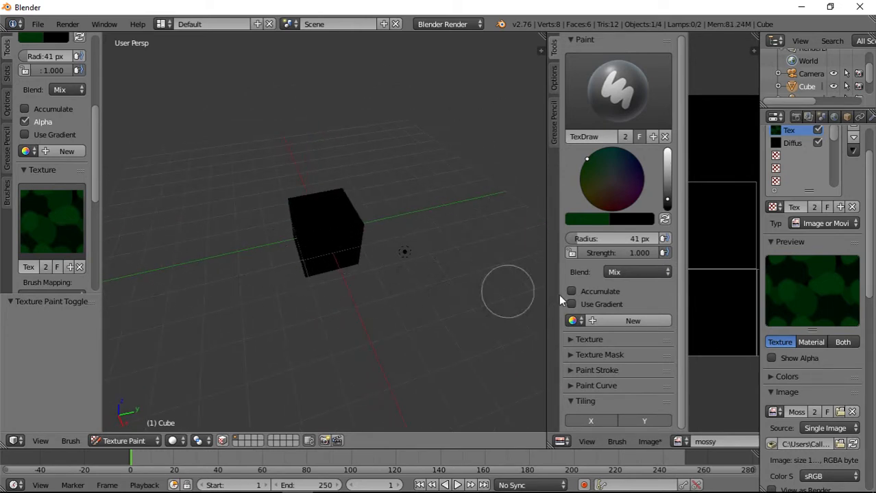
Step: Widen the image editor to show the whole mossy image and expand its brush's texture settings
drag(548, 286, 294, 281)
click(297, 76)
click(300, 48)
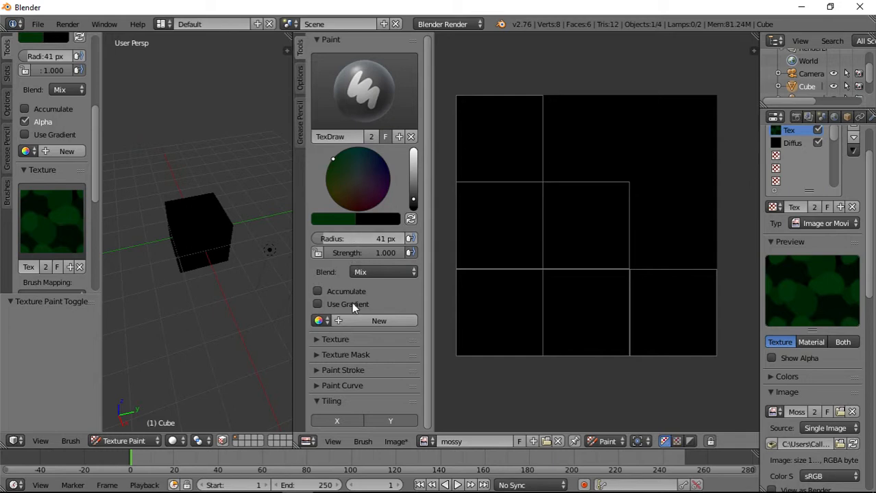
click(345, 340)
scroll(357, 363, down, 5)
scroll(361, 364, down, 4)
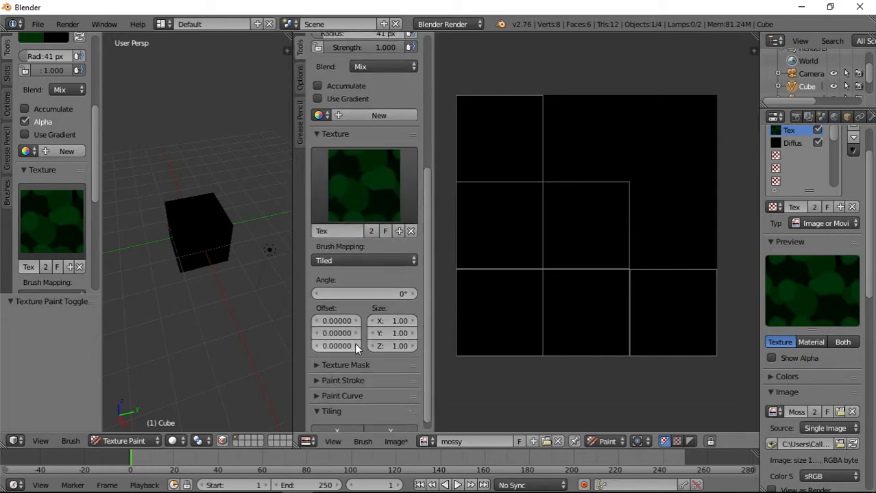
Step: Set the image editor's paint brush radius to 99 px and bring the lower faces of the UV layout into view
scroll(573, 312, up, 4)
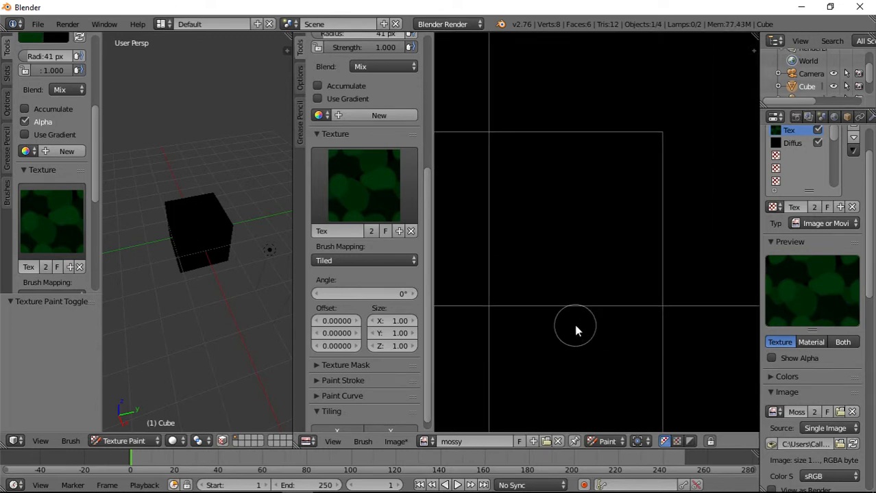
scroll(527, 302, down, 1)
scroll(480, 257, down, 1)
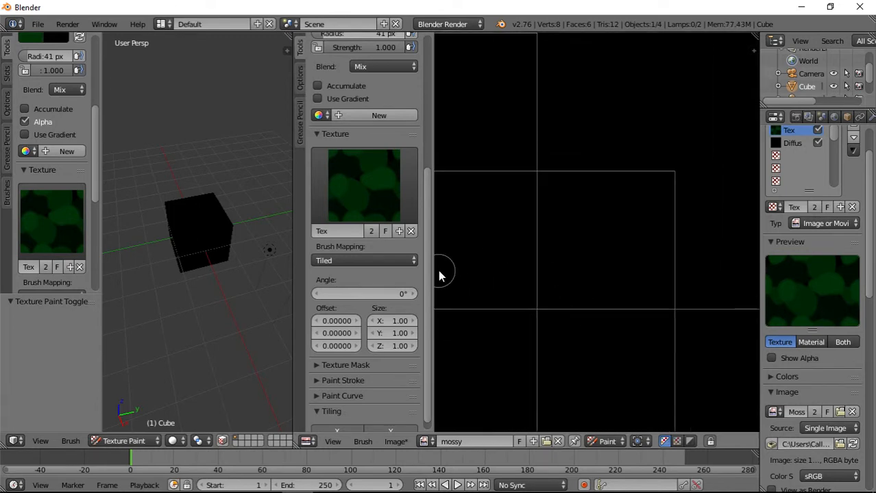
scroll(381, 185, up, 4)
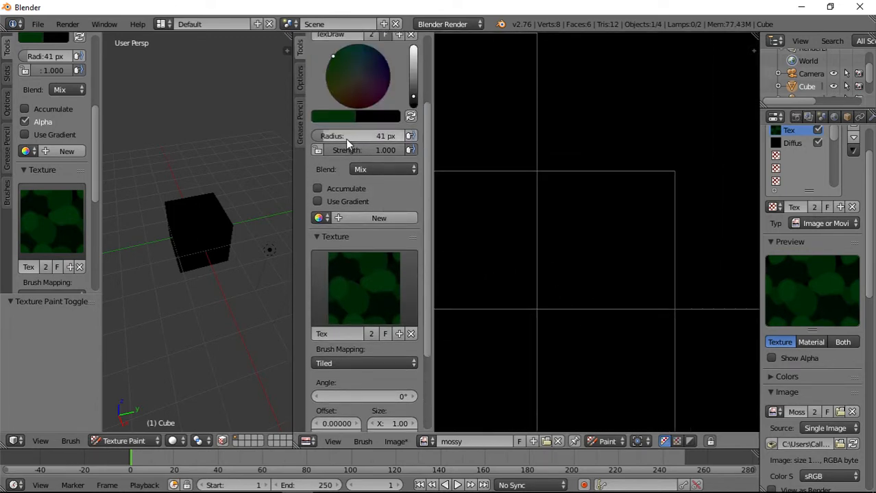
drag(345, 139, 394, 139)
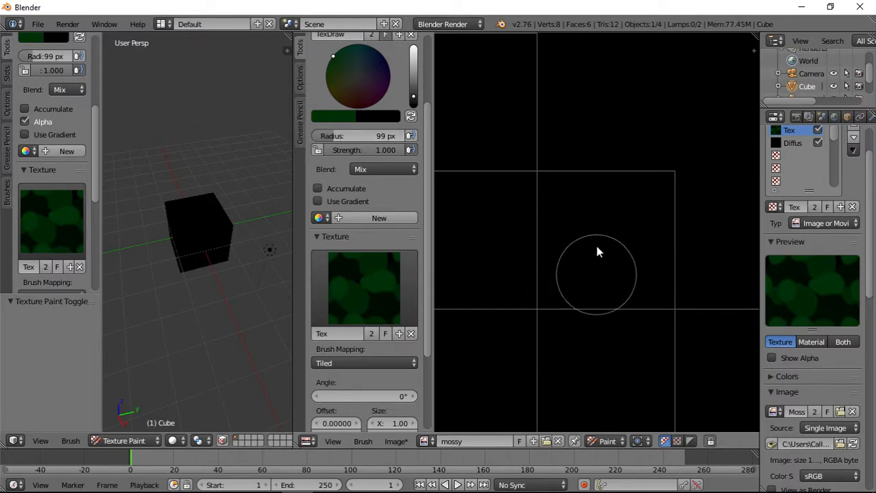
middle_drag(656, 324, 674, 272)
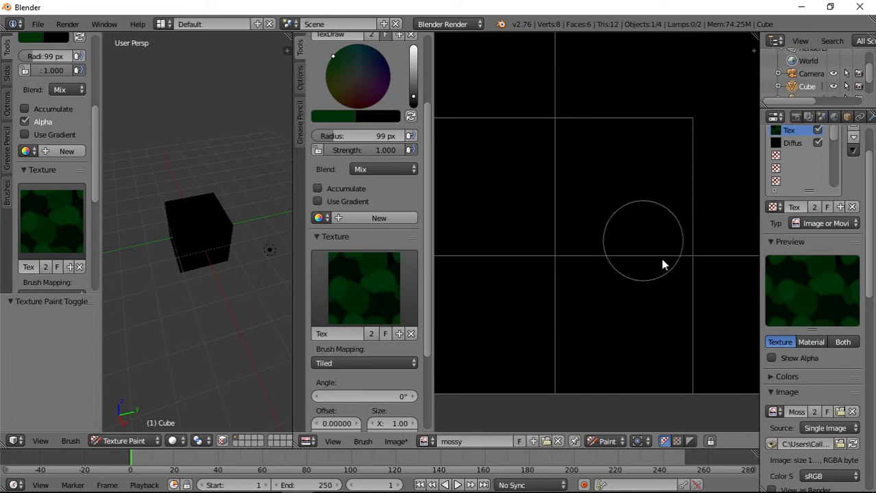
middle_drag(671, 367, 601, 293)
scroll(202, 246, up, 5)
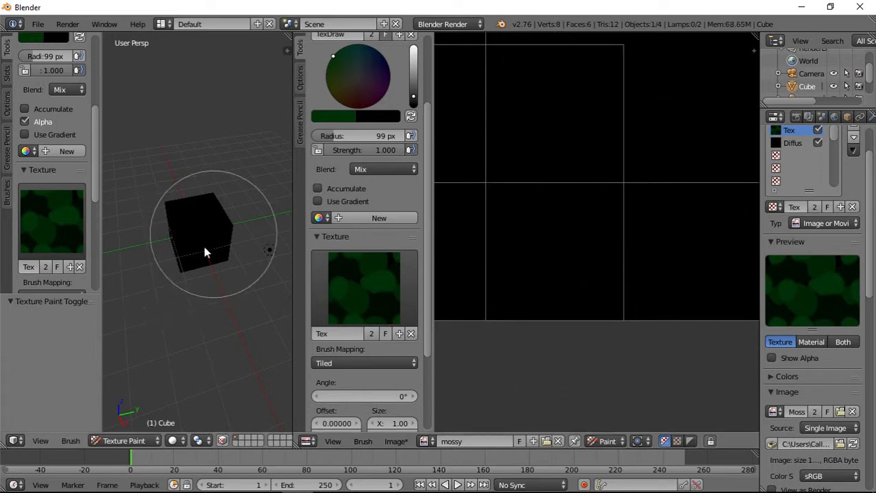
Step: Duplicate the point lamp in front of the cube and move the copy -3 units along Y
middle_drag(186, 264, 220, 261)
middle_drag(215, 302, 211, 277)
scroll(211, 271, down, 4)
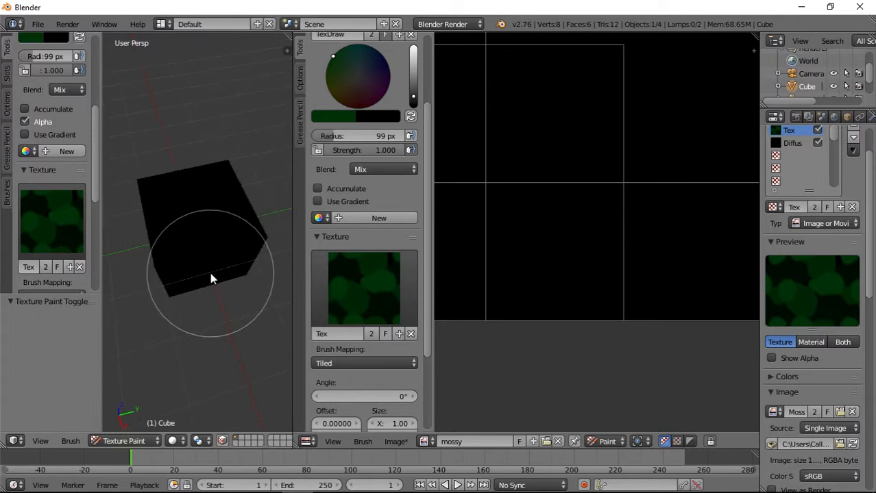
scroll(210, 273, down, 4)
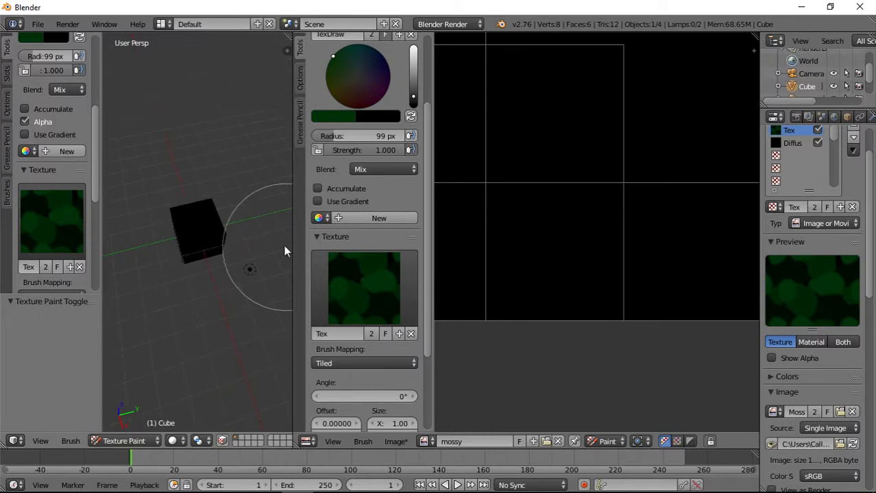
right_click(253, 269)
key(shift+d)
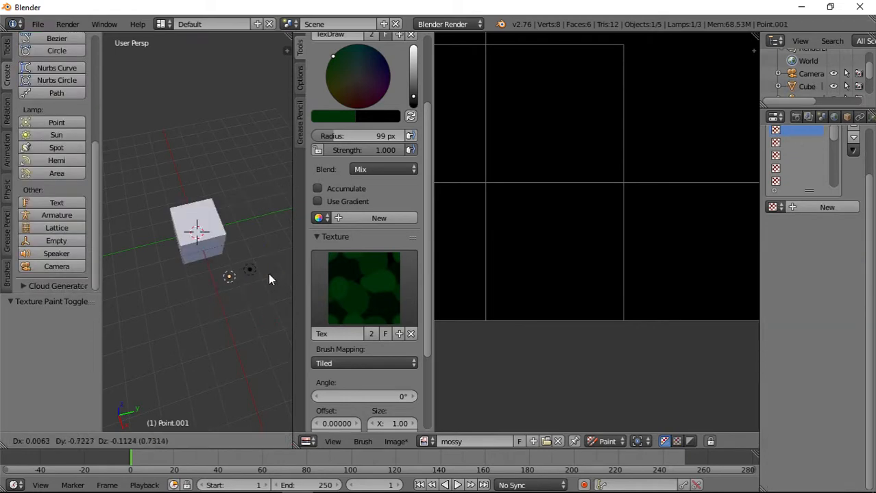
right_click(268, 273)
ctrl+drag(288, 260, 196, 289)
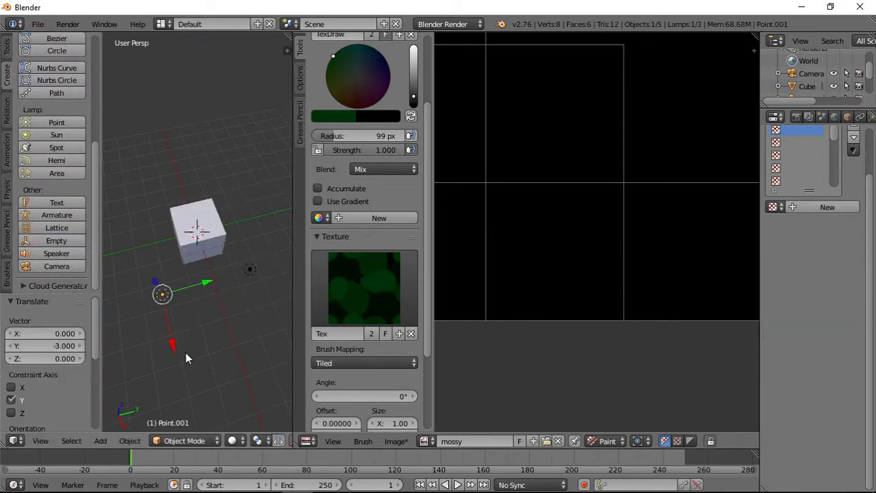
Step: Duplicate the new lamp and move the copy in the negative X direction, past the far side of the cube
key(shift+d)
right_click(181, 334)
ctrl+drag(176, 352, 160, 302)
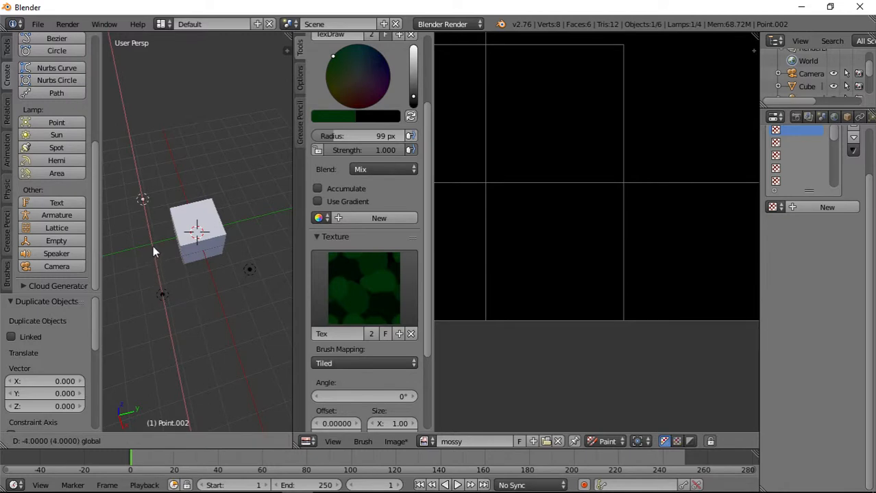
ctrl+drag(153, 252, 152, 232)
Step: Duplicate the far lamp and move the copy 4 units along Y, so a lamp stands around each corner of the cube
key(shift+d)
right_click(206, 172)
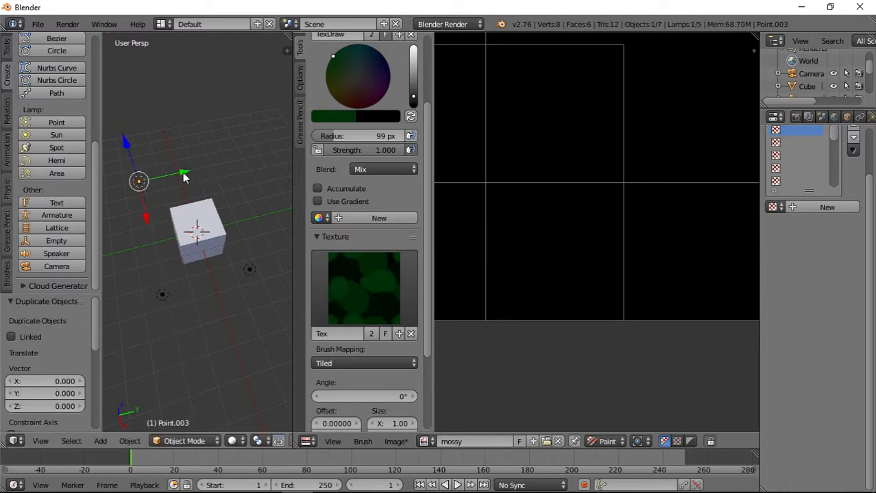
ctrl+drag(183, 178, 269, 162)
Step: Select the cube to return to Texture Paint mode and view it up close
click(186, 442)
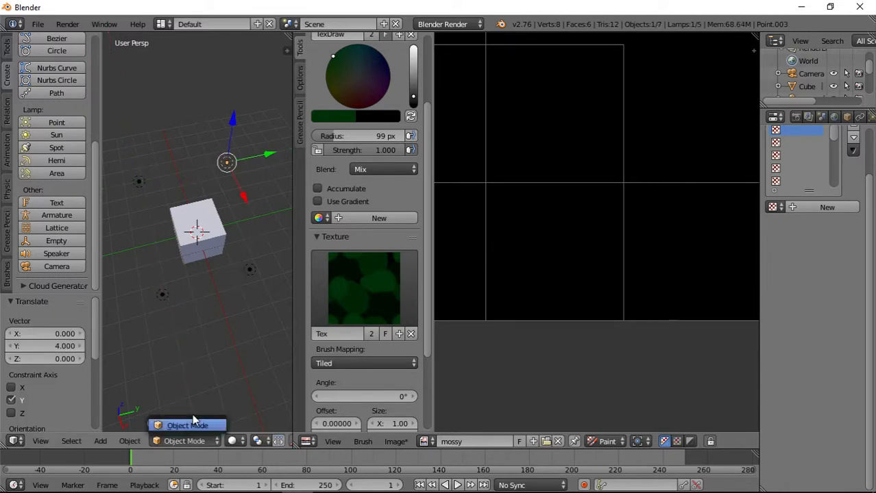
right_click(188, 257)
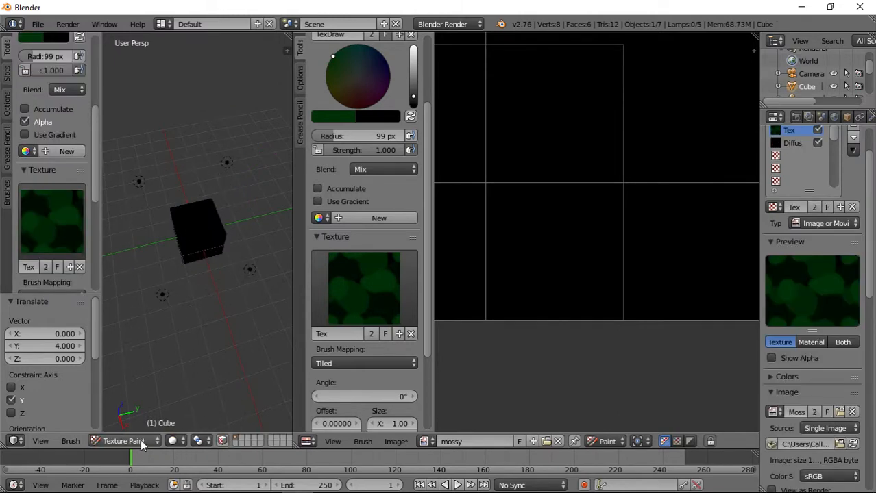
scroll(212, 281, up, 1)
scroll(214, 282, up, 5)
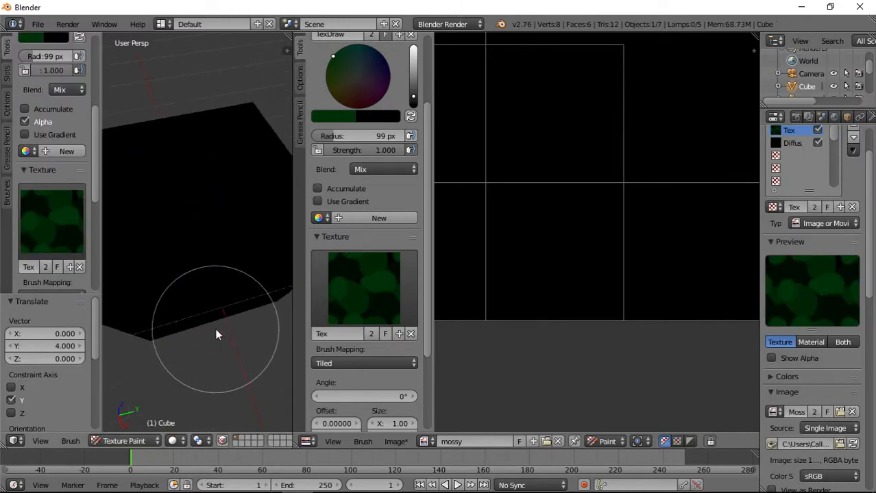
Step: Examine the black mossy image's UV layout, the brush texture and tiling settings, and the cube's top face
scroll(603, 236, down, 1)
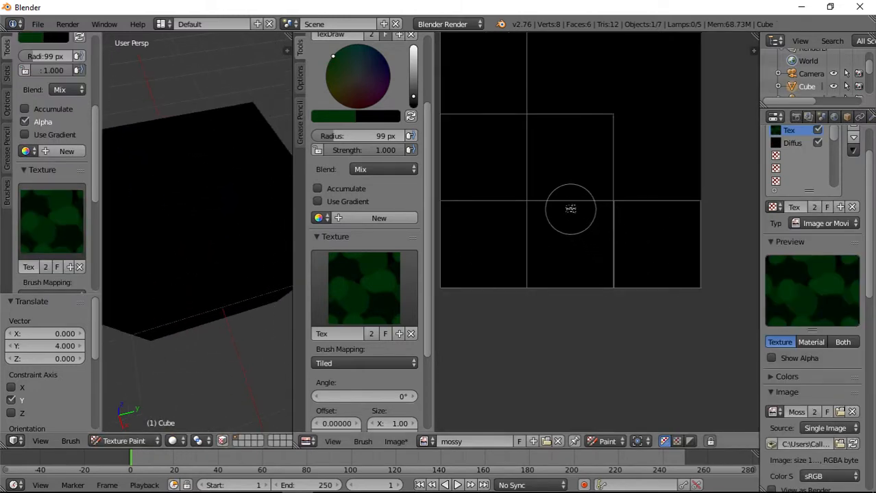
scroll(569, 207, down, 1)
scroll(359, 252, up, 4)
scroll(357, 250, down, 6)
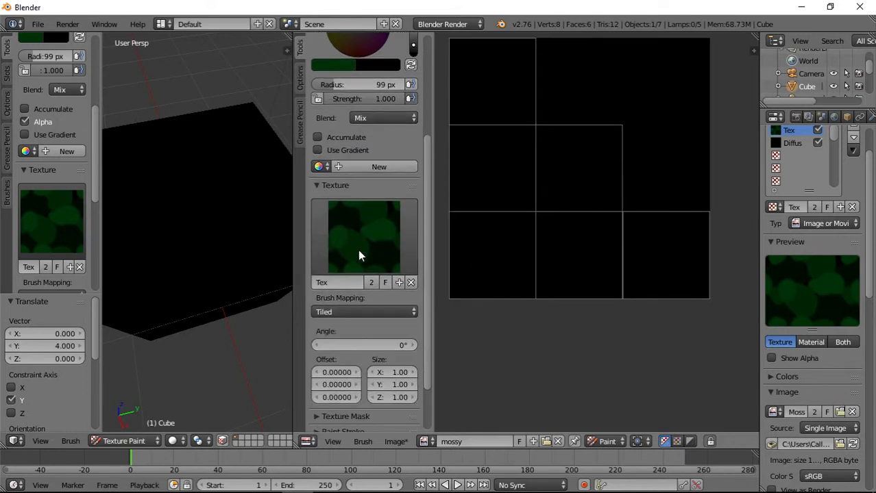
scroll(345, 346, down, 3)
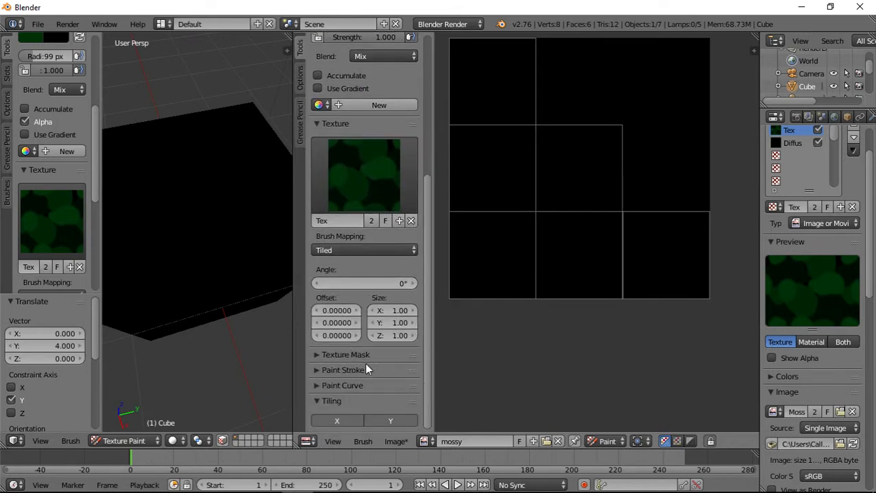
scroll(367, 362, up, 4)
middle_drag(531, 235, 568, 270)
scroll(566, 264, up, 1)
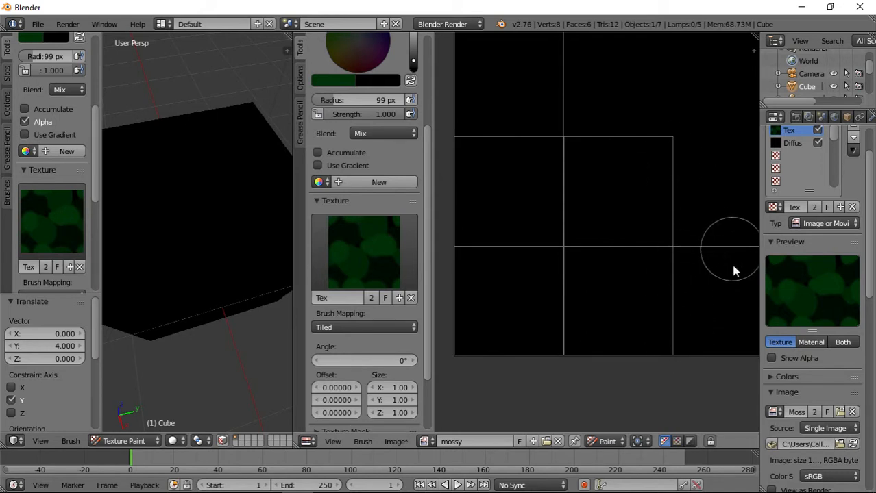
middle_drag(717, 342, 637, 284)
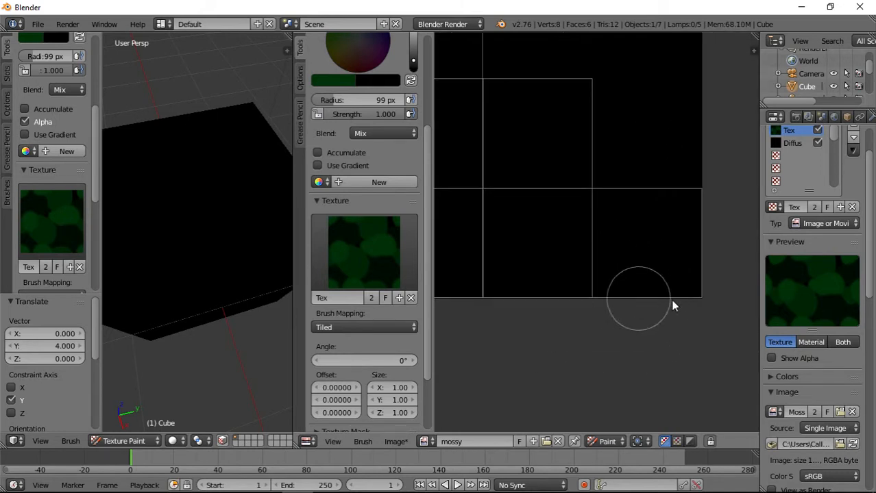
middle_drag(180, 254, 442, 307)
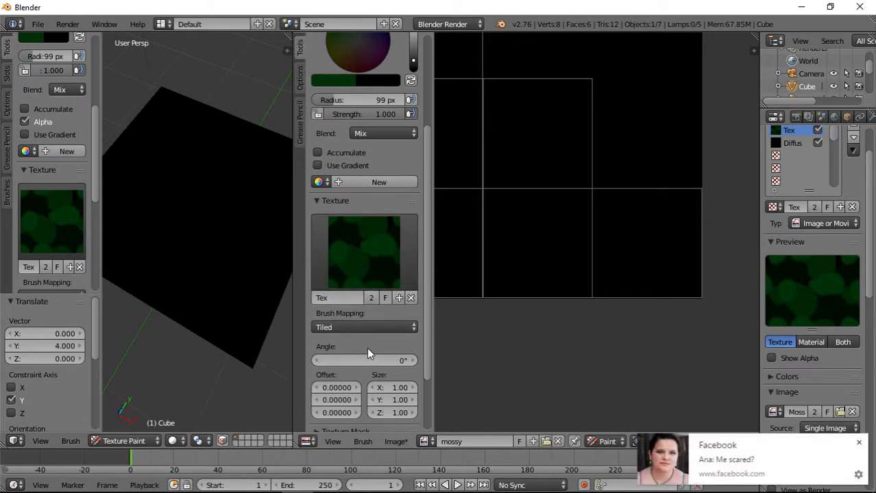
Step: Brighten the TexDraw brush's green colour, testing it with a stroke down the middle of the UV layout
scroll(364, 120, up, 4)
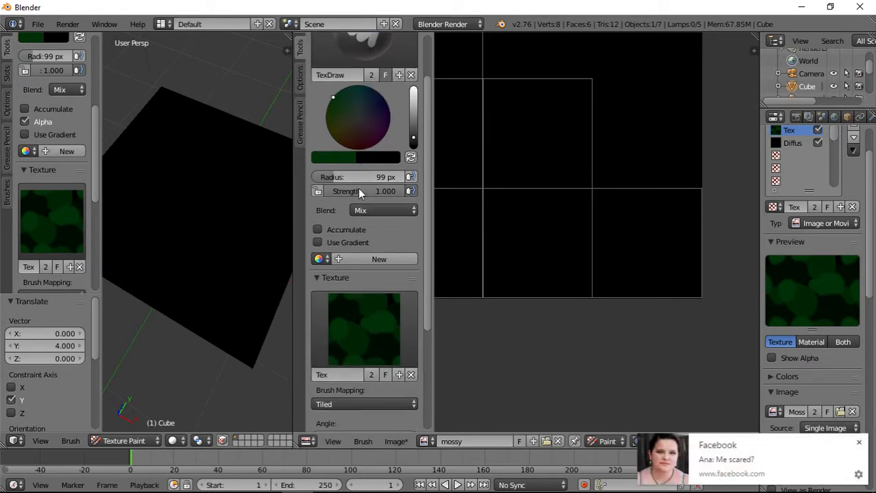
drag(413, 120, 413, 105)
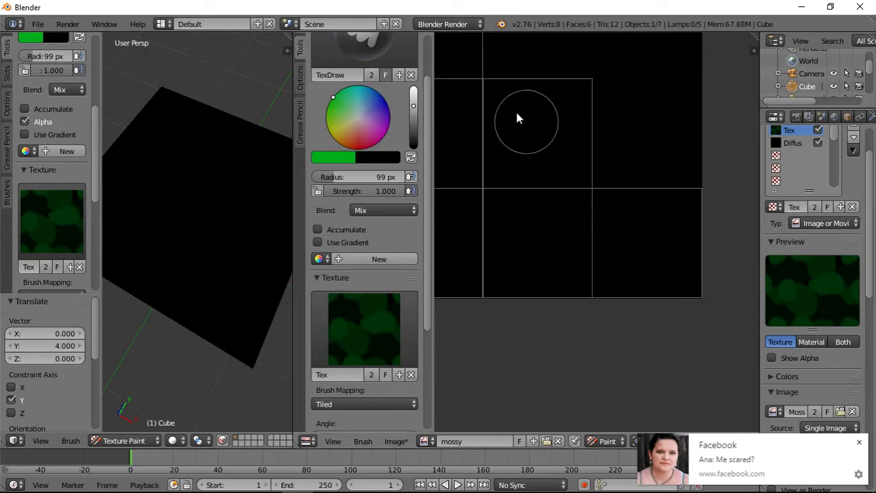
drag(515, 113, 510, 209)
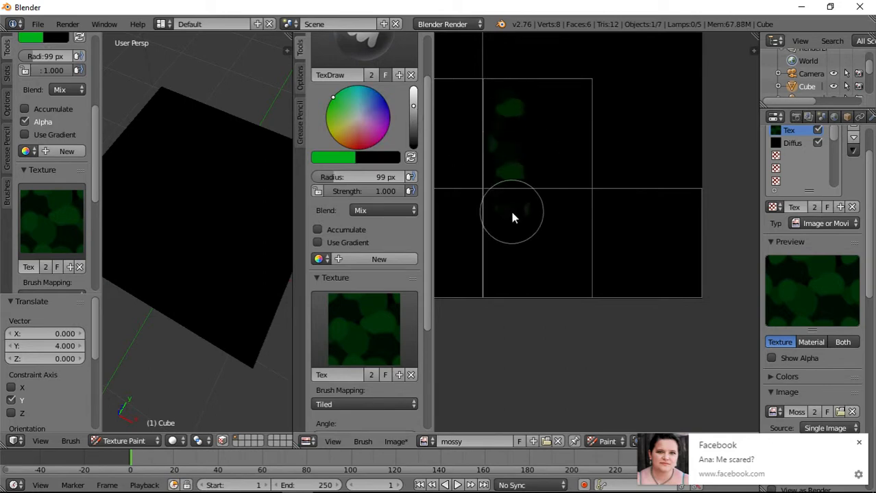
click(414, 93)
Step: Paint moss texture strokes across the middle, lower and left-hand UV faces of the mossy image
mouse_move(509, 108)
mouse_down()
mouse_move(589, 131)
mouse_move(584, 269)
mouse_up()
drag(685, 220, 568, 282)
drag(495, 190, 474, 268)
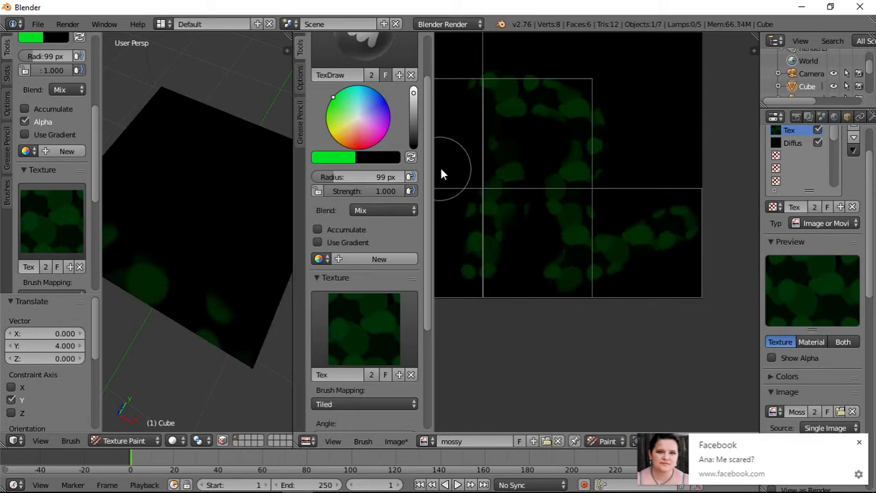
middle_drag(441, 169, 588, 227)
mouse_move(580, 166)
mouse_down()
mouse_move(544, 121)
mouse_move(597, 176)
mouse_up()
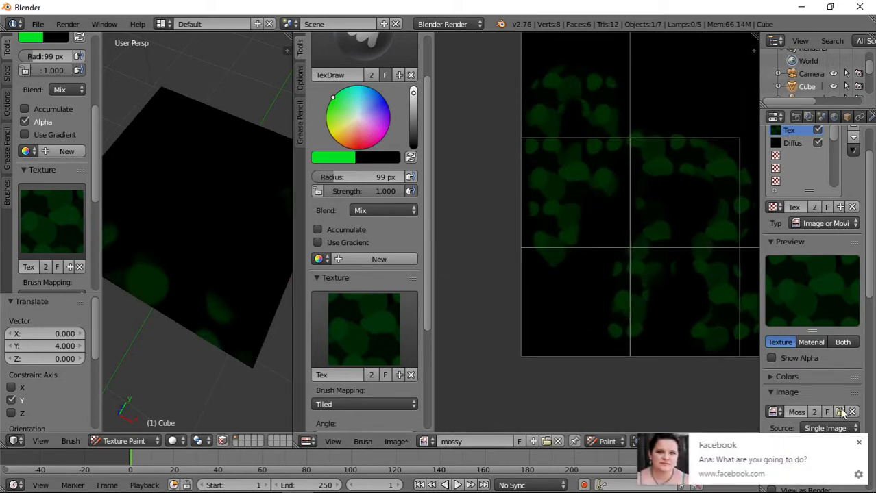
click(860, 442)
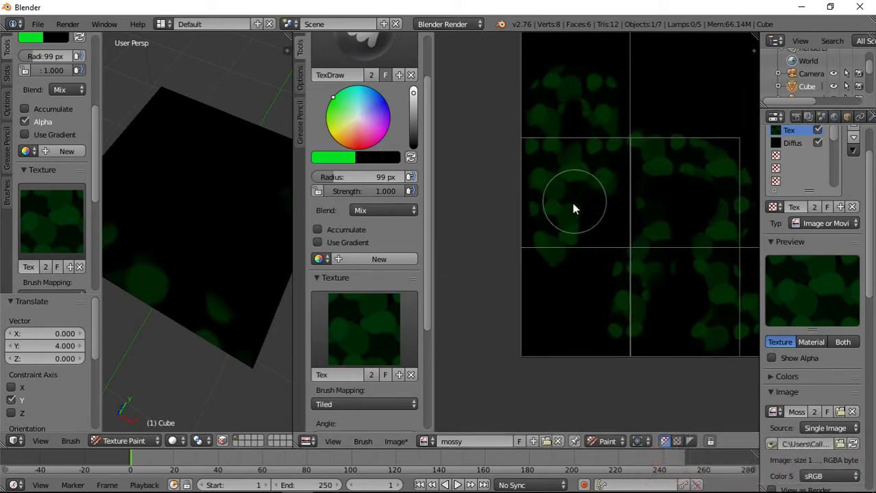
Step: Fill the remaining black areas of the left-hand, middle and bottom UV faces with the moss texture
mouse_move(560, 236)
mouse_down()
mouse_move(541, 352)
mouse_move(522, 195)
mouse_move(597, 195)
mouse_move(661, 176)
mouse_move(718, 195)
mouse_move(661, 351)
mouse_move(656, 290)
mouse_move(650, 340)
mouse_up()
middle_drag(650, 338, 492, 335)
mouse_move(607, 262)
mouse_down()
mouse_move(665, 276)
mouse_move(594, 362)
mouse_move(672, 357)
mouse_move(676, 349)
mouse_up()
middle_drag(462, 187, 562, 286)
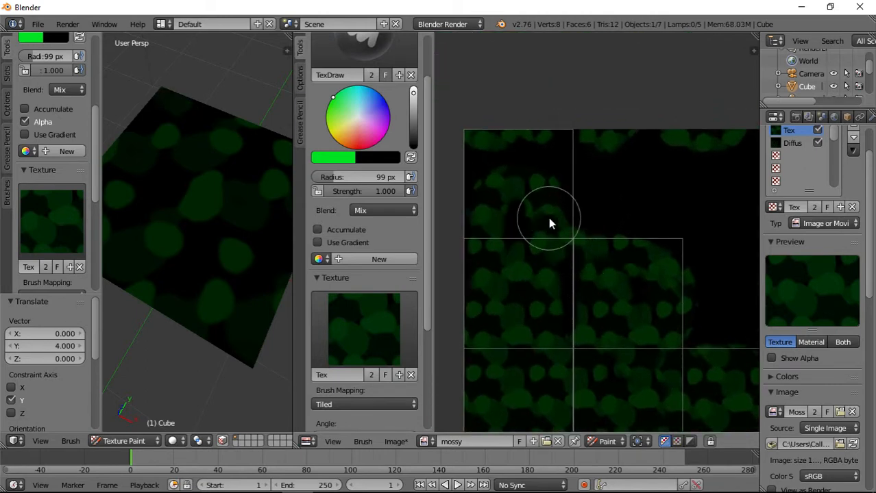
mouse_move(551, 233)
mouse_down()
mouse_move(660, 253)
mouse_move(579, 310)
mouse_up()
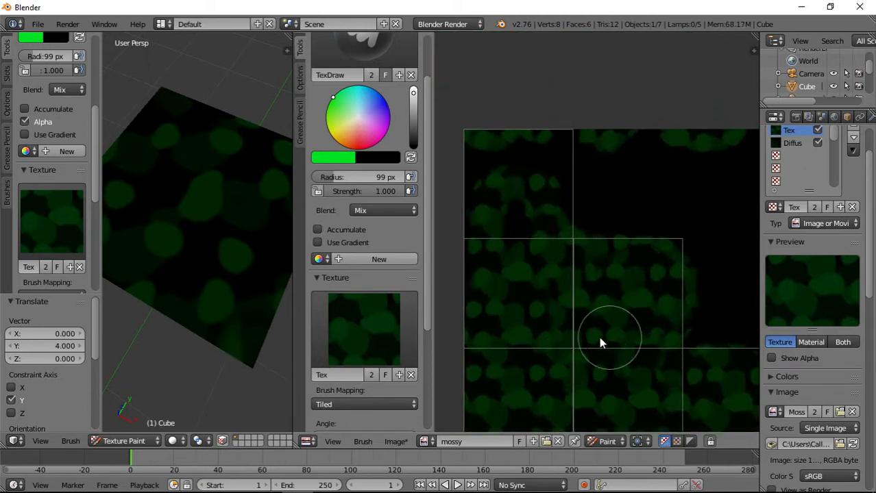
mouse_move(566, 194)
mouse_down()
mouse_move(564, 170)
mouse_move(463, 176)
mouse_move(532, 154)
mouse_move(566, 246)
mouse_up()
middle_drag(602, 335, 566, 183)
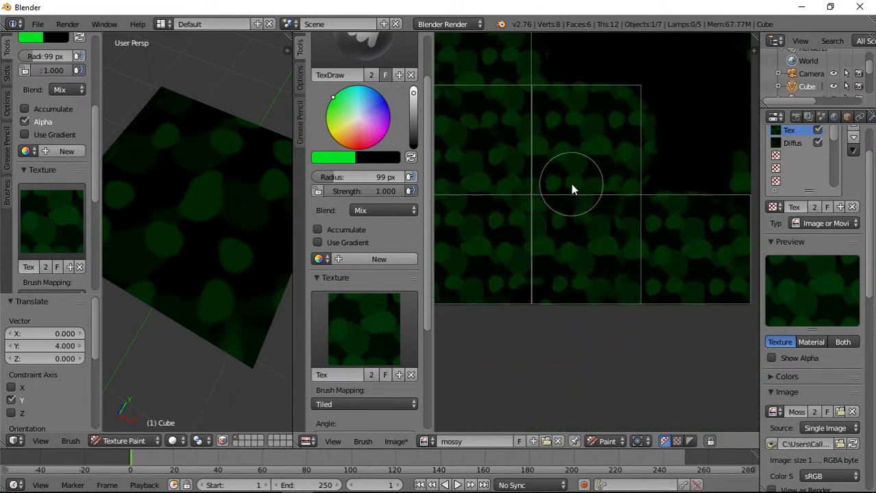
mouse_move(529, 284)
mouse_down()
mouse_move(475, 293)
mouse_move(486, 252)
mouse_up()
Step: Paint smaller moss spots over the UV faces with a 70 px brush radius and broader ones with a 318 px radius
drag(407, 177, 385, 177)
mouse_move(507, 151)
mouse_down()
mouse_move(503, 189)
mouse_move(528, 225)
mouse_move(573, 220)
mouse_move(471, 194)
mouse_up()
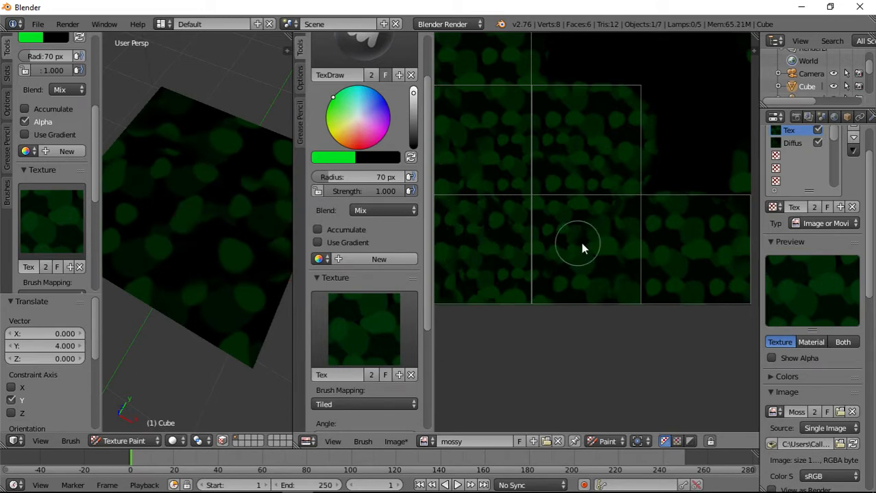
drag(345, 177, 398, 177)
mouse_move(634, 176)
mouse_down()
mouse_move(588, 163)
mouse_move(567, 210)
mouse_up()
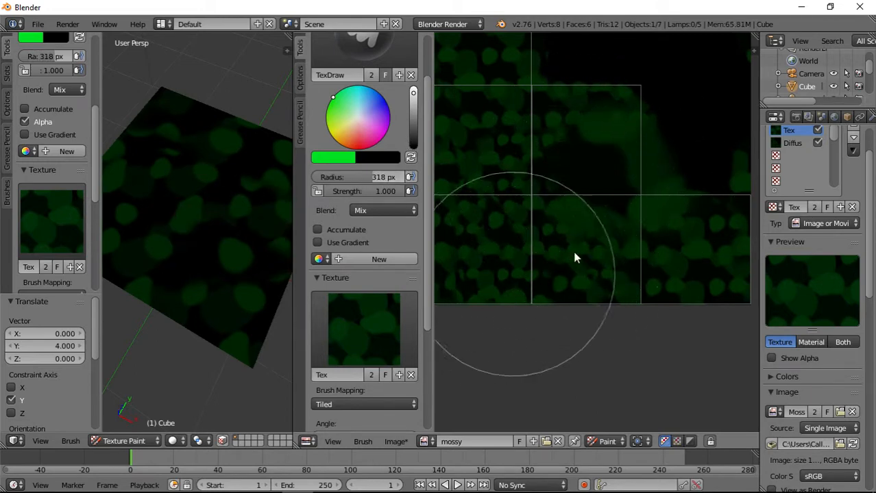
scroll(576, 223, down, 5)
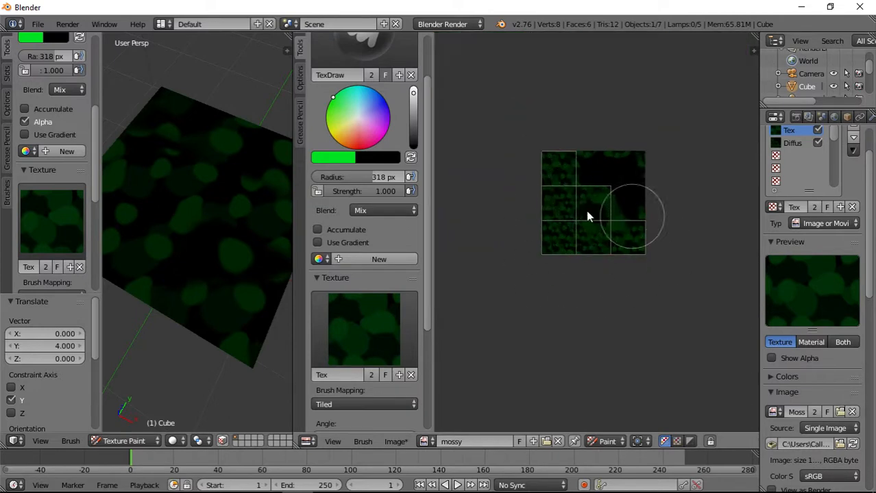
scroll(616, 259, up, 5)
mouse_move(615, 254)
mouse_down()
mouse_move(567, 201)
mouse_move(573, 248)
mouse_up()
Step: Switch to the Mask brush and paint a diagonal stroke across the middle of the UV layout
click(357, 49)
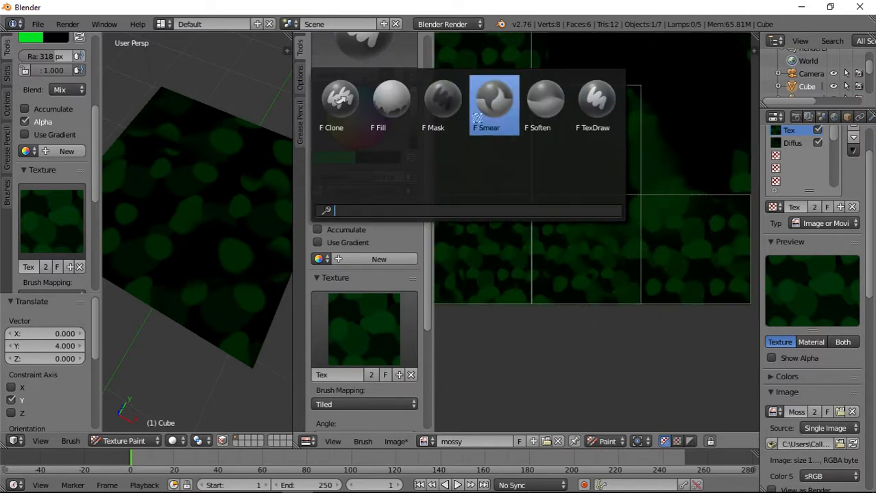
click(442, 103)
drag(496, 169, 571, 236)
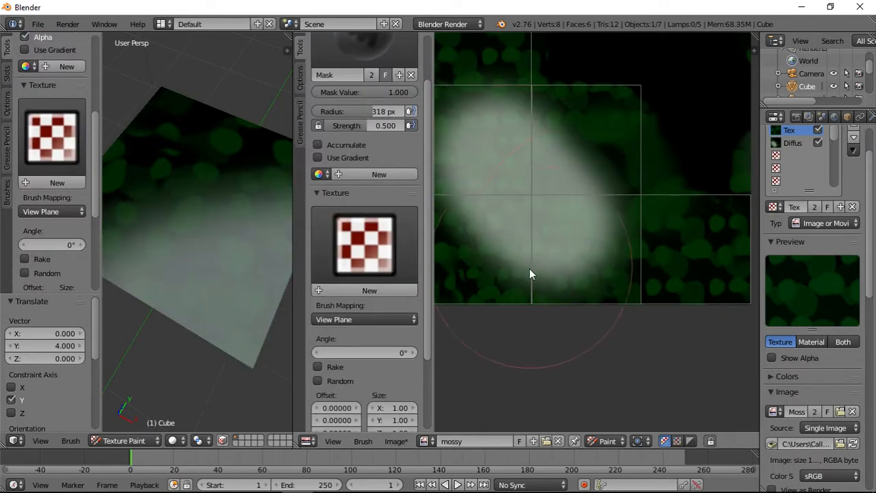
Step: Undo the last mask stroke and return the cube to Object Mode
key(ctrl+z)
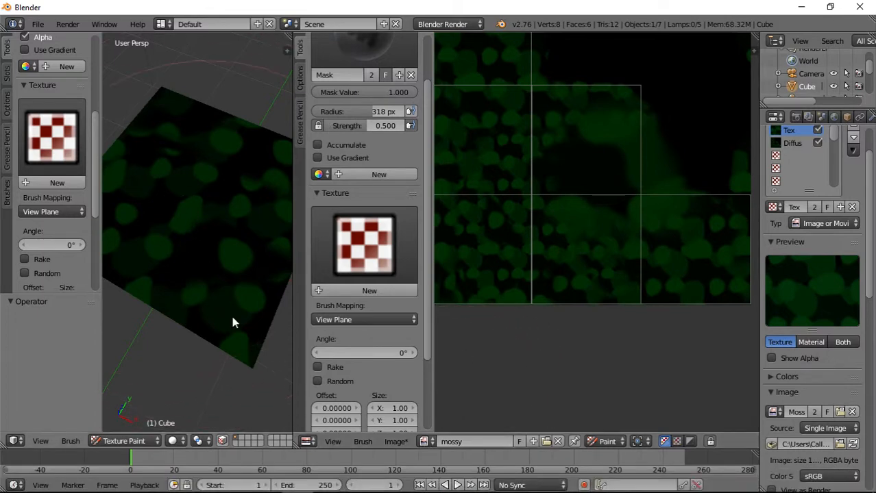
click(128, 441)
click(138, 426)
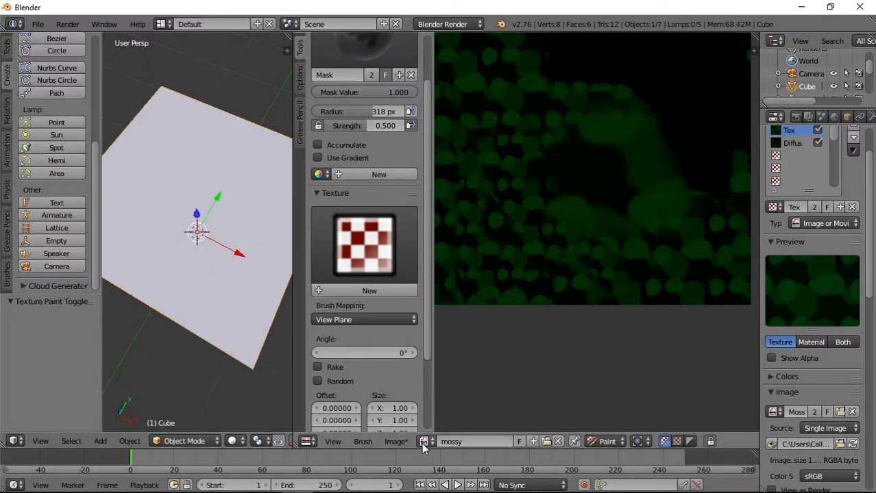
Step: Display the Moss image in the image editor and widen that editor over the 3D view
click(425, 441)
click(469, 312)
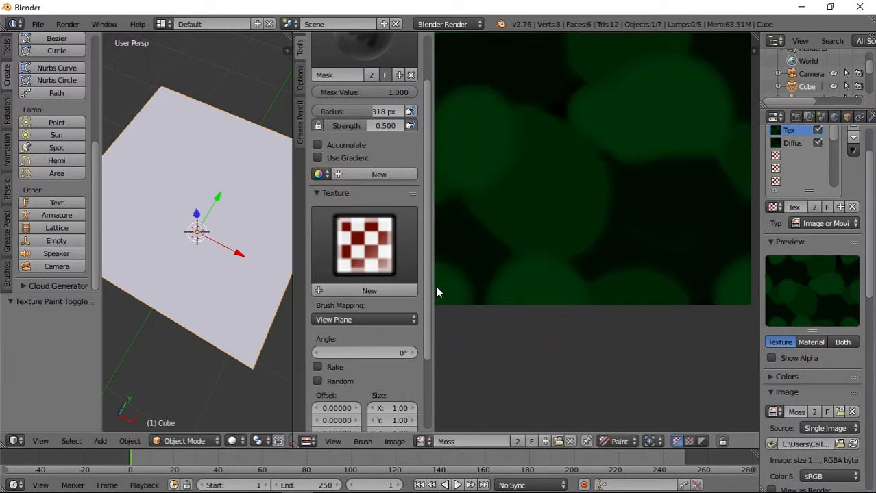
drag(293, 254, 134, 261)
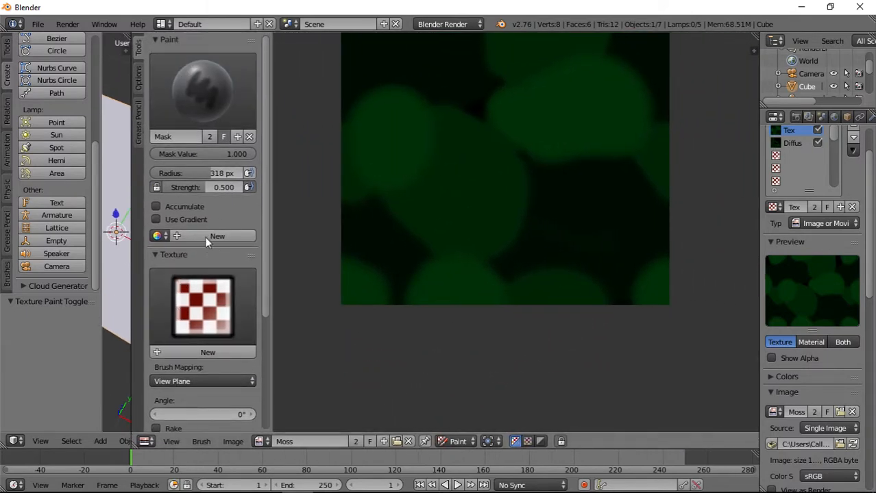
Step: Set up the TexDraw brush with a near-white colour at full brightness, an 85 px radius and a strength of 0.034
click(204, 102)
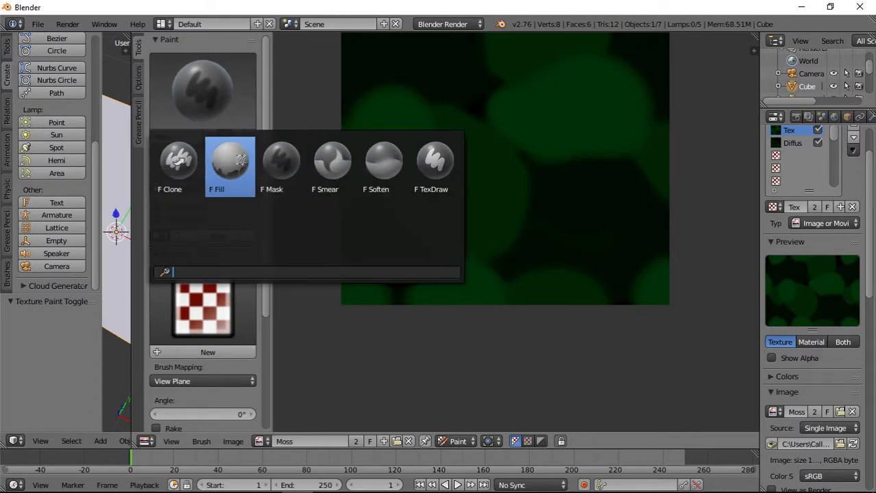
click(432, 162)
scroll(517, 226, up, 2)
scroll(503, 230, down, 2)
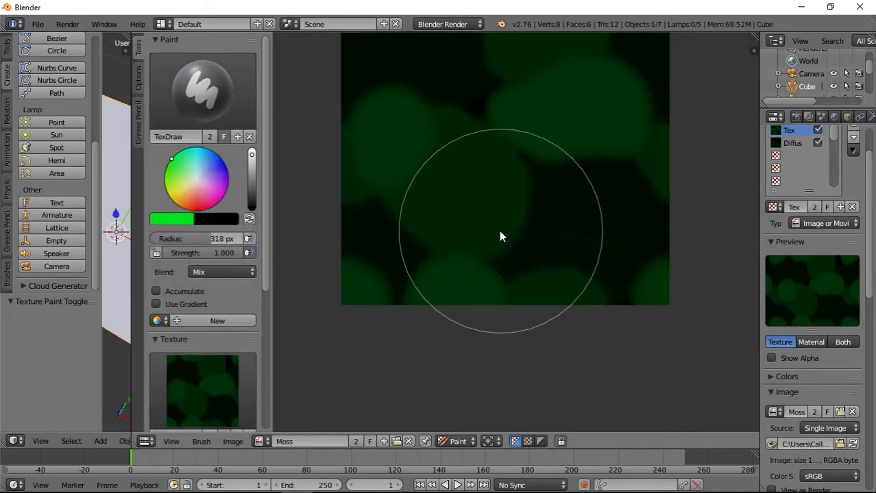
drag(216, 240, 61, 239)
click(196, 182)
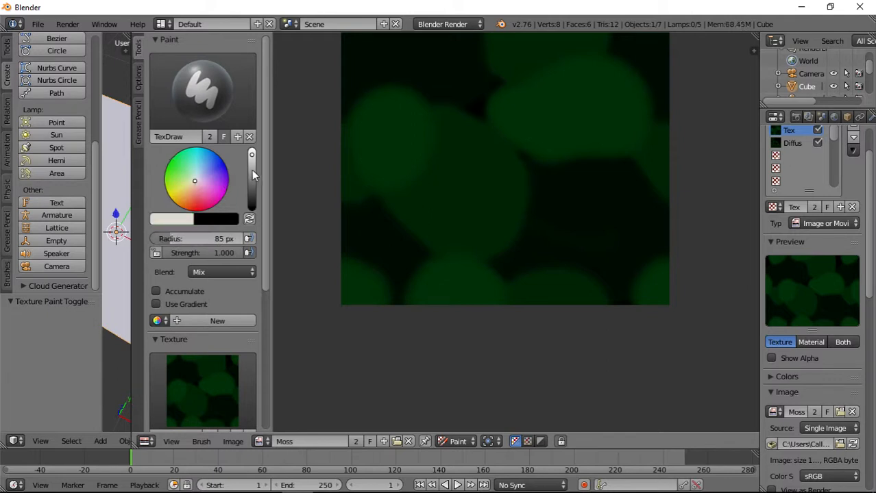
drag(251, 160, 251, 148)
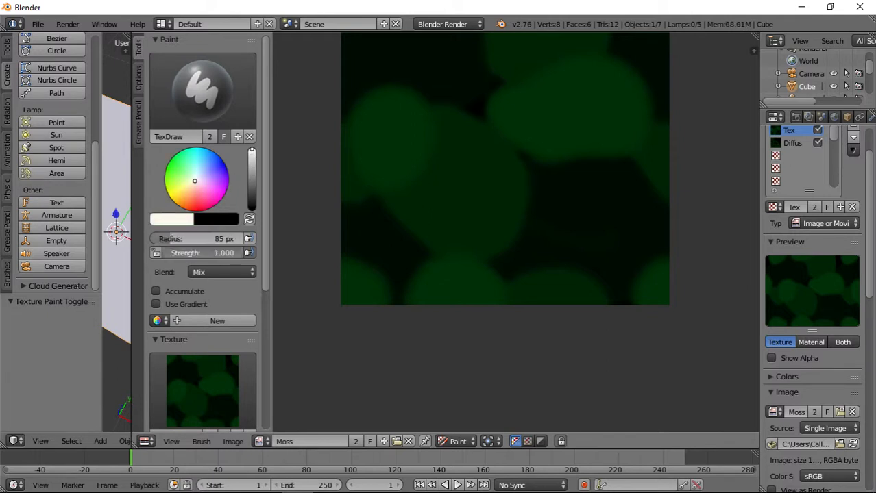
drag(205, 252, 140, 253)
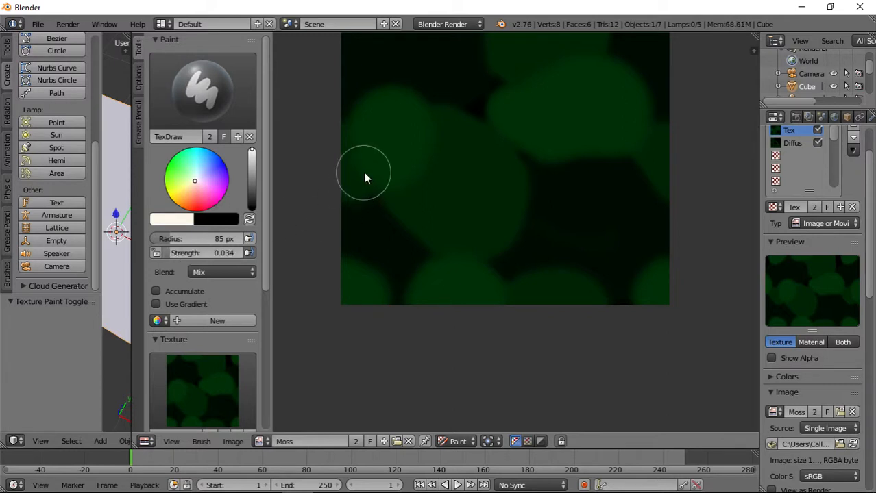
scroll(379, 147, up, 4)
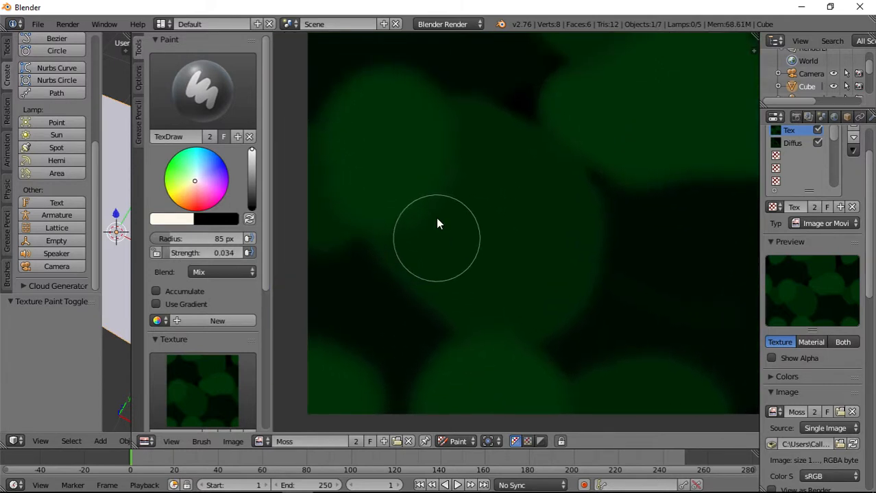
mouse_move(438, 221)
mouse_down()
mouse_move(391, 123)
mouse_move(403, 168)
mouse_move(383, 195)
mouse_move(401, 133)
mouse_move(384, 135)
mouse_move(390, 156)
mouse_move(413, 177)
mouse_up()
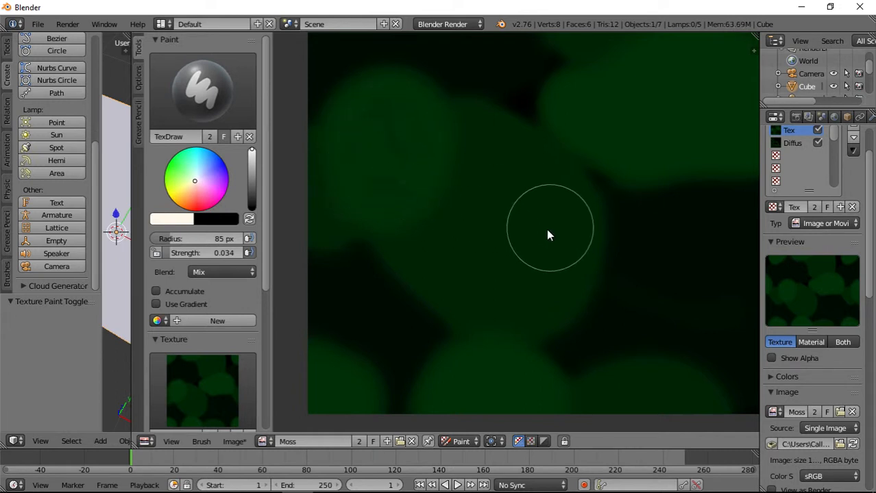
key(ctrl+z)
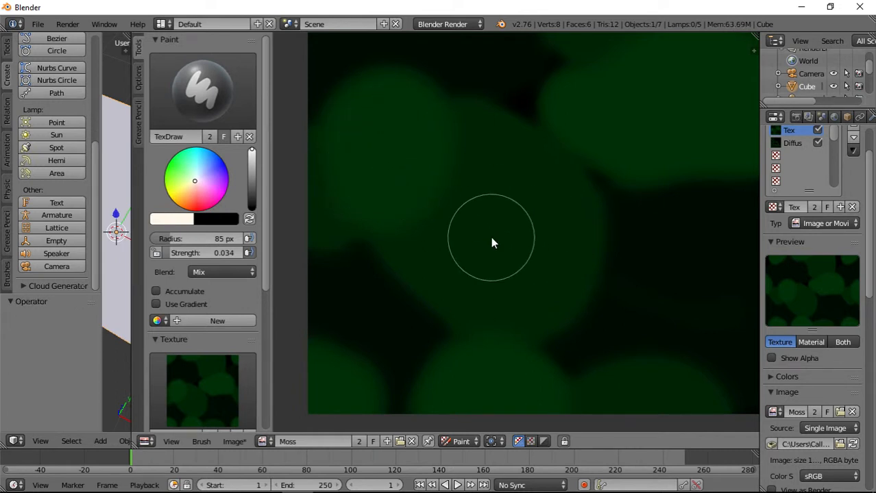
Step: Remove the texture from the TexDraw brush and brighten the green moss blobs with faint white strokes
scroll(213, 309, down, 5)
click(250, 308)
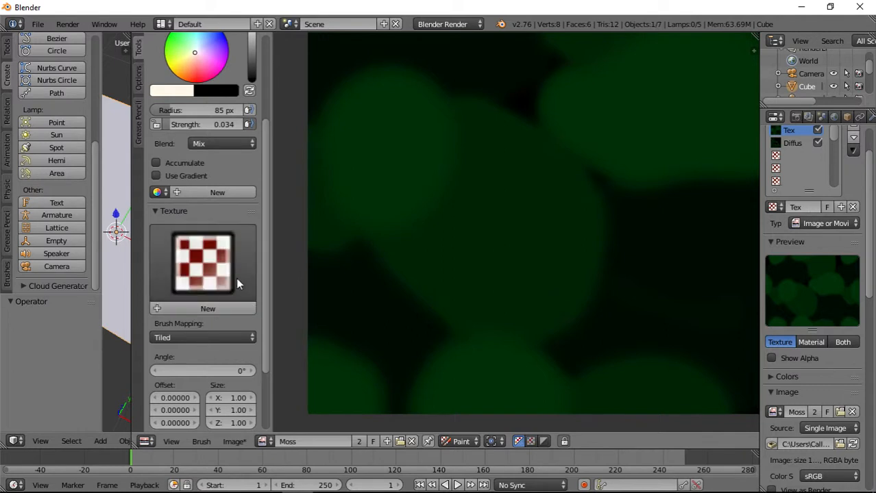
middle_drag(514, 268, 483, 372)
middle_drag(594, 254, 457, 308)
mouse_move(542, 207)
mouse_down()
mouse_move(443, 281)
mouse_move(572, 264)
mouse_move(496, 278)
mouse_move(512, 176)
mouse_up()
middle_drag(511, 181, 649, 337)
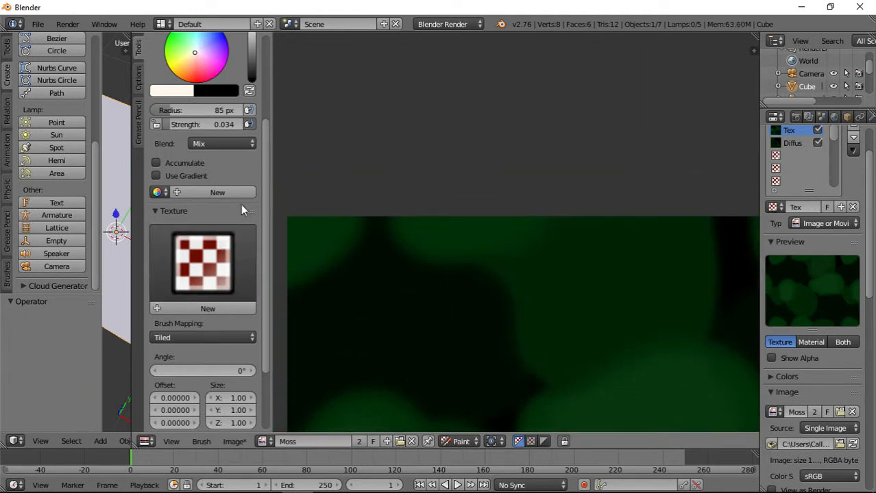
Step: Lower the brush strength to 0.017 and faintly lighten the dark patch in the upper-left part of the Moss image
drag(209, 124, 166, 124)
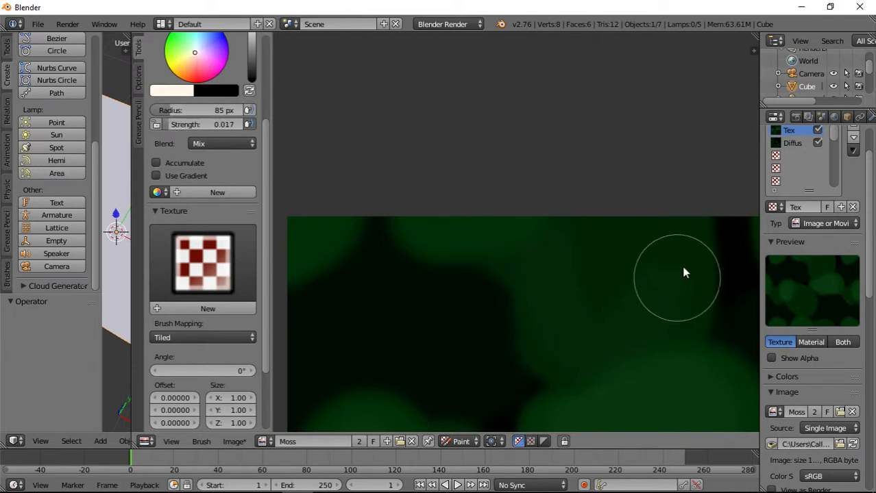
middle_drag(493, 332, 584, 254)
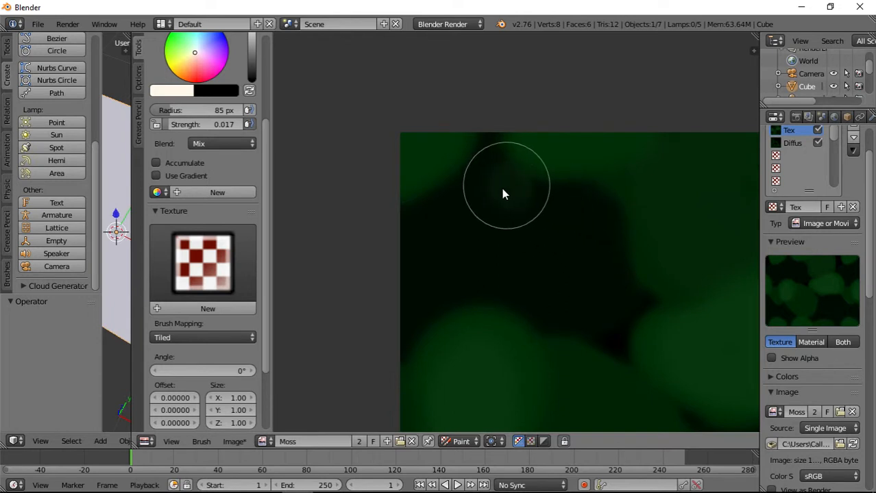
mouse_move(450, 293)
mouse_down()
mouse_move(585, 243)
mouse_move(509, 274)
mouse_move(582, 254)
mouse_up()
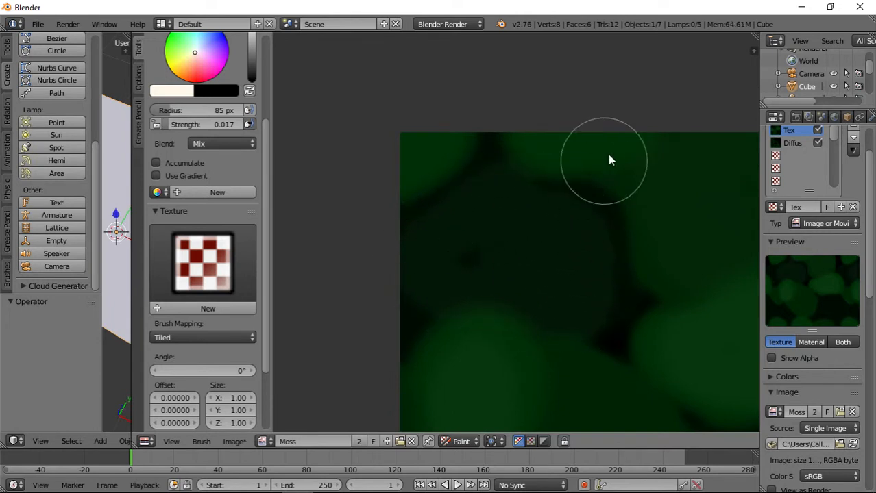
Step: Lighten the remaining dark patches in the lower half and along the right edge of the Moss image
middle_drag(620, 412, 514, 147)
mouse_move(484, 114)
mouse_down()
mouse_move(552, 187)
mouse_move(412, 240)
mouse_move(484, 146)
mouse_move(527, 270)
mouse_move(412, 289)
mouse_move(355, 271)
mouse_move(368, 284)
mouse_move(342, 368)
mouse_move(307, 377)
mouse_move(431, 375)
mouse_move(521, 391)
mouse_up()
middle_drag(633, 381, 539, 319)
middle_drag(616, 276, 557, 336)
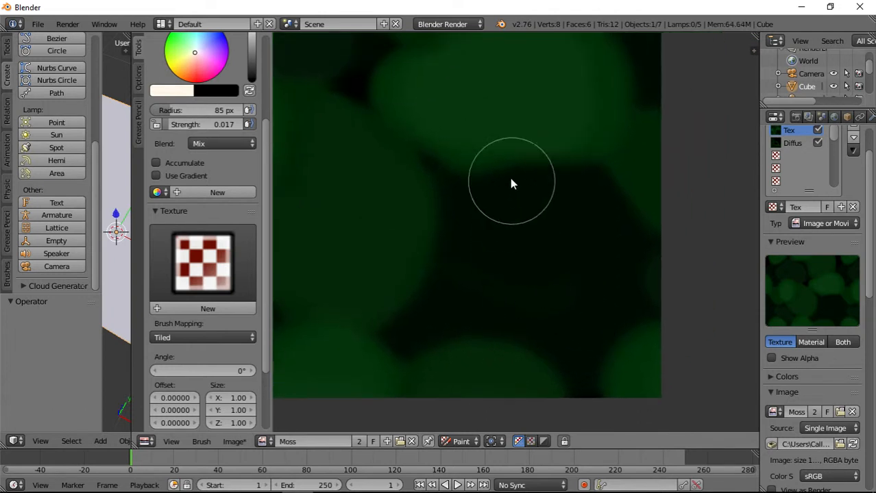
mouse_move(539, 316)
mouse_down()
mouse_move(573, 227)
mouse_move(536, 325)
mouse_move(514, 276)
mouse_move(605, 327)
mouse_move(577, 266)
mouse_move(485, 218)
mouse_move(529, 322)
mouse_move(553, 213)
mouse_move(544, 251)
mouse_up()
mouse_move(622, 326)
middle_down()
mouse_move(607, 336)
mouse_move(585, 426)
middle_up()
scroll(560, 213, down, 1)
middle_drag(555, 172, 575, 309)
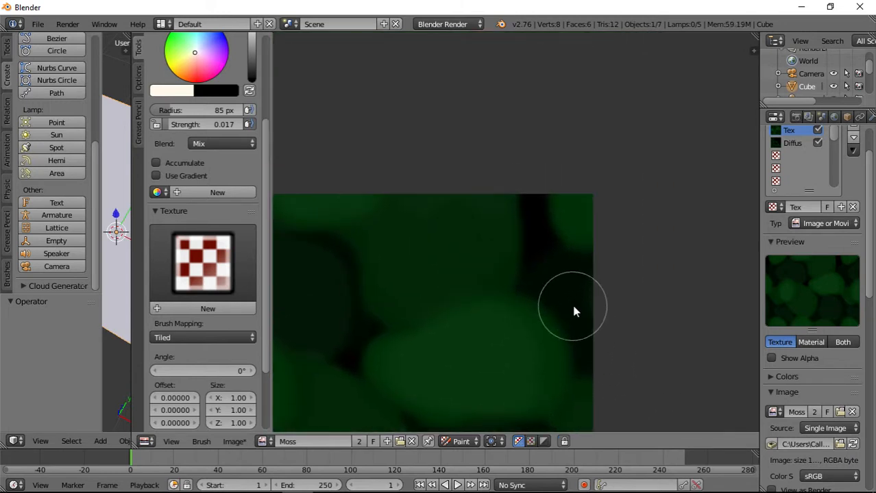
middle_drag(418, 292, 527, 201)
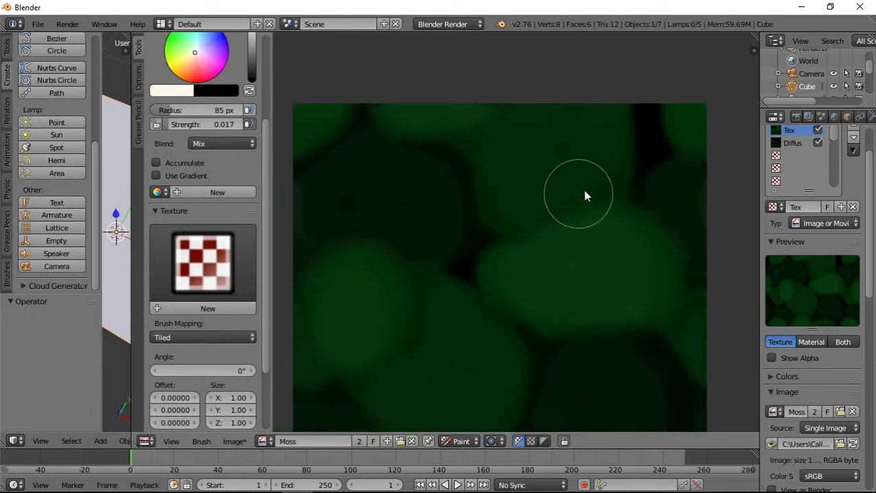
Step: Try a highlight stroke down the dark lower-right moss patch and undo it
middle_drag(546, 371, 519, 231)
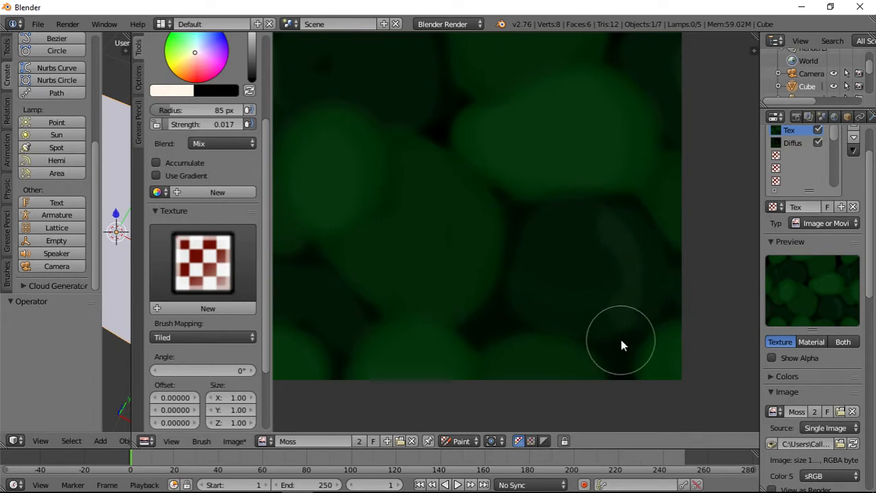
key(ctrl+z)
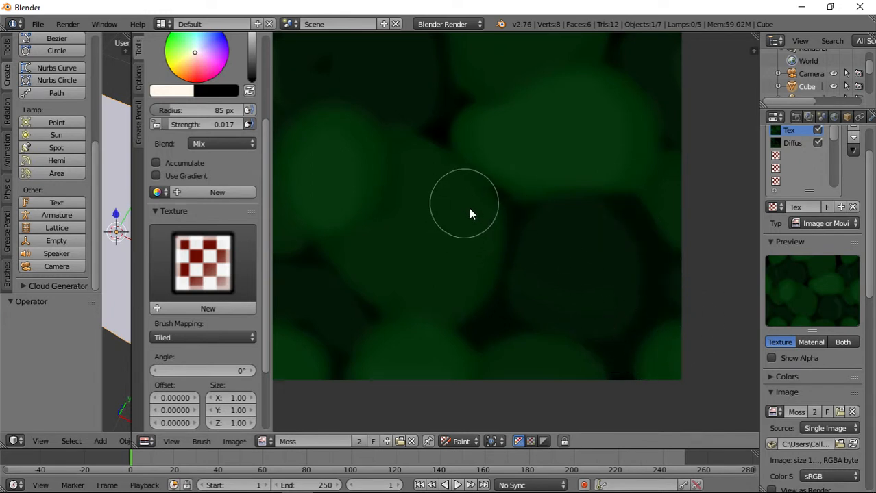
scroll(514, 248, down, 5)
scroll(507, 229, up, 1)
scroll(510, 260, up, 2)
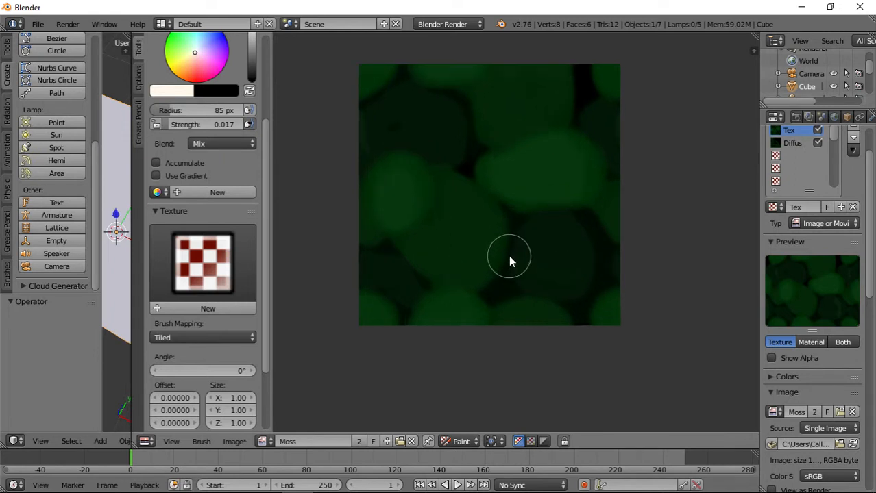
Step: Dab faint white over the small dark spot inside the upper-left moss patch
scroll(509, 261, up, 2)
middle_drag(461, 140, 523, 254)
scroll(213, 89, up, 3)
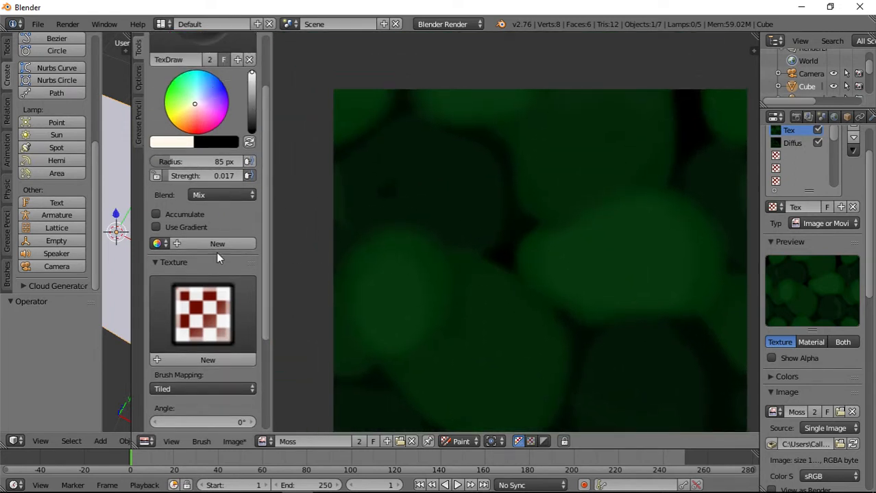
scroll(216, 255, up, 3)
scroll(217, 255, down, 2)
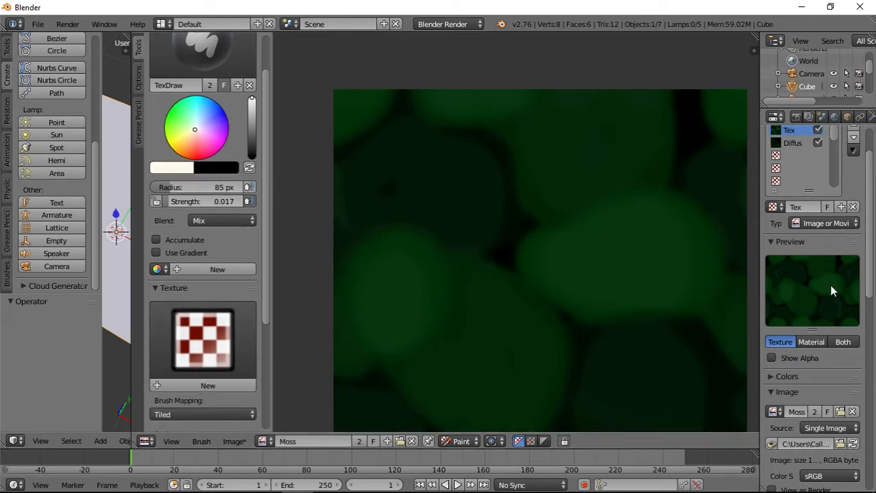
scroll(226, 313, down, 4)
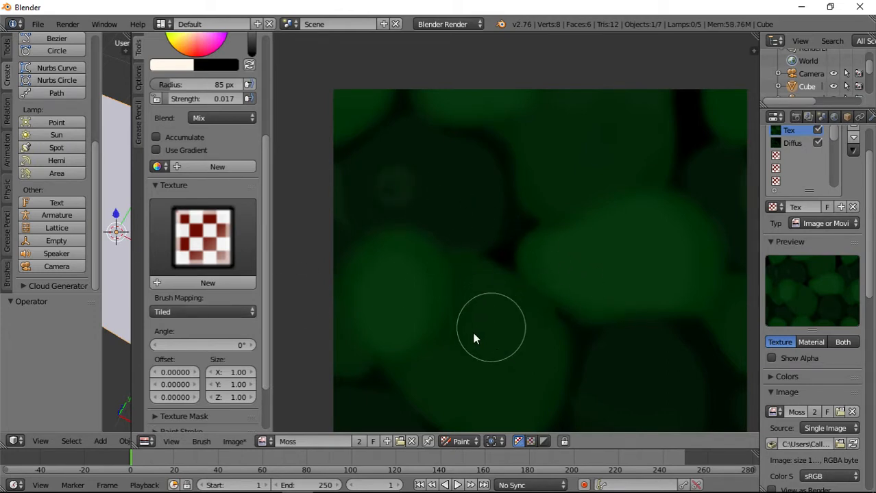
scroll(248, 167, up, 4)
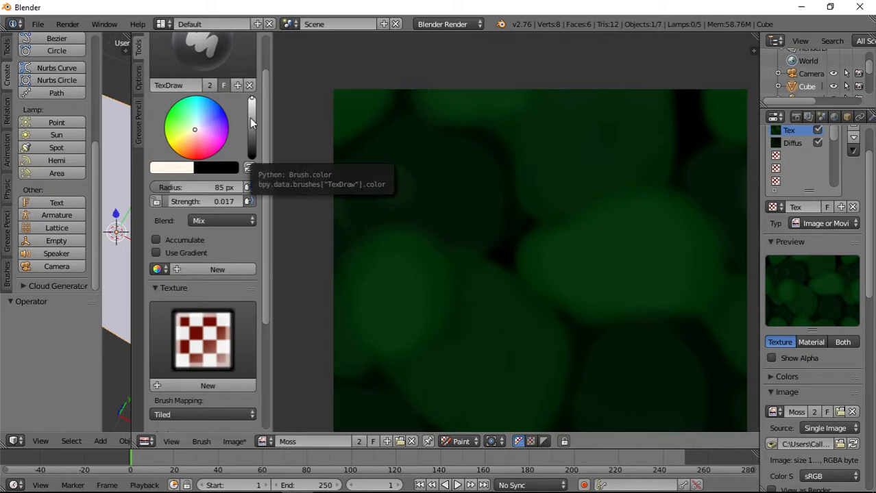
Step: Set the brush colour to black and its strength to 0.094, and shade around the left-hand moss blobs
drag(250, 117, 251, 159)
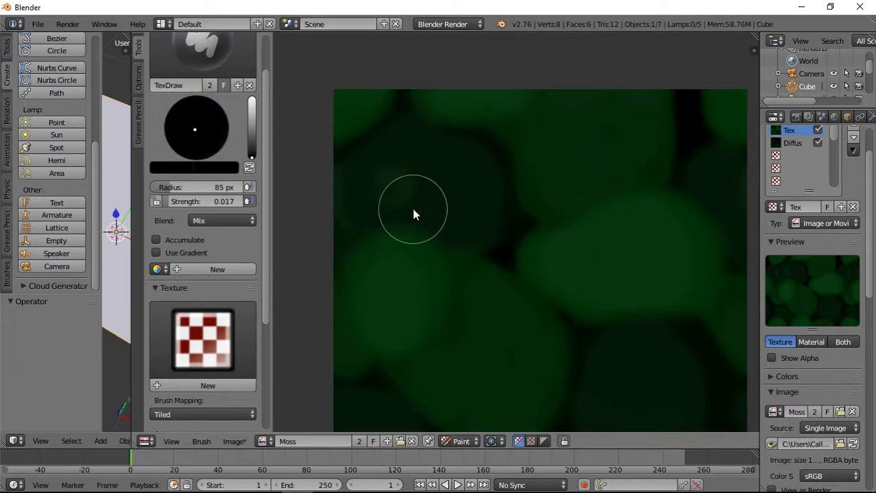
mouse_move(395, 157)
mouse_down()
mouse_move(362, 189)
mouse_move(473, 239)
mouse_move(399, 179)
mouse_move(432, 316)
mouse_move(511, 371)
mouse_move(458, 387)
mouse_move(511, 255)
mouse_move(403, 356)
mouse_up()
drag(176, 202, 183, 201)
mouse_move(382, 150)
mouse_down()
mouse_move(372, 182)
mouse_move(414, 268)
mouse_move(475, 190)
mouse_move(455, 294)
mouse_move(415, 235)
mouse_move(445, 352)
mouse_move(420, 354)
mouse_up()
Step: Darken the gaps between the moss blobs across the middle and upper part of the image with black strokes
middle_drag(492, 258, 484, 102)
mouse_move(425, 146)
mouse_down()
mouse_move(385, 306)
mouse_move(504, 253)
mouse_move(522, 259)
mouse_move(543, 346)
mouse_move(615, 213)
mouse_move(511, 335)
mouse_move(645, 228)
mouse_move(688, 283)
mouse_up()
middle_drag(657, 266, 466, 302)
mouse_move(476, 324)
mouse_down()
mouse_move(522, 235)
mouse_move(462, 107)
mouse_move(344, 127)
mouse_move(466, 112)
mouse_move(403, 140)
mouse_move(372, 172)
mouse_move(436, 141)
mouse_move(513, 156)
mouse_up()
middle_drag(514, 158, 539, 353)
mouse_move(541, 343)
mouse_down()
mouse_move(551, 282)
mouse_move(429, 219)
mouse_move(459, 238)
mouse_move(322, 263)
mouse_up()
middle_drag(307, 265, 478, 256)
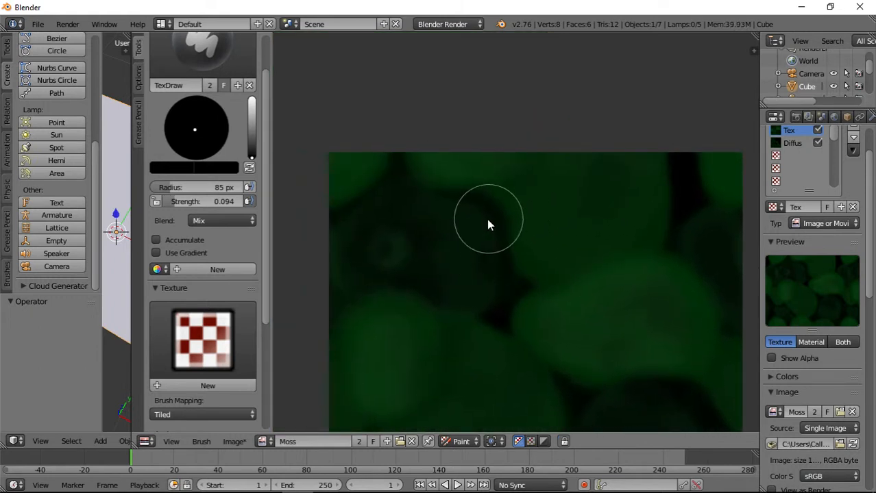
mouse_move(464, 213)
mouse_down()
mouse_move(409, 193)
mouse_move(346, 241)
mouse_move(447, 204)
mouse_move(527, 214)
mouse_move(545, 289)
mouse_move(655, 247)
mouse_move(656, 172)
mouse_move(656, 282)
mouse_up()
middle_drag(656, 282, 606, 164)
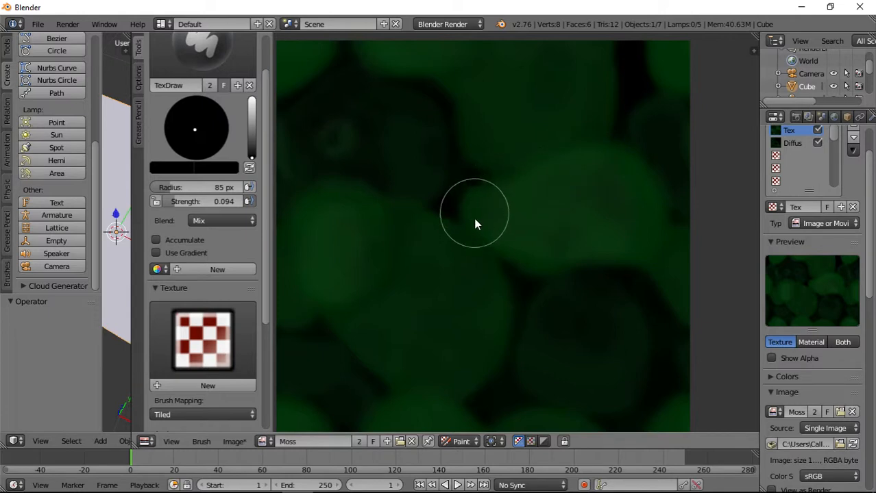
middle_drag(591, 283, 614, 199)
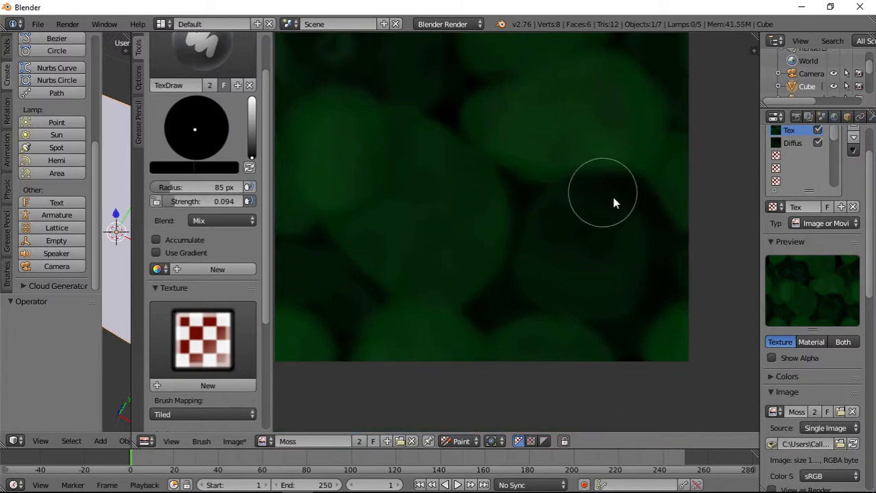
Step: Shade the dark gaps in the lower half and along the bottom edge of the Moss image in black
mouse_move(599, 196)
mouse_down()
mouse_move(532, 261)
mouse_move(493, 227)
mouse_move(469, 172)
mouse_move(492, 208)
mouse_move(450, 312)
mouse_move(336, 234)
mouse_move(336, 205)
mouse_move(362, 150)
mouse_up()
middle_drag(376, 215, 452, 147)
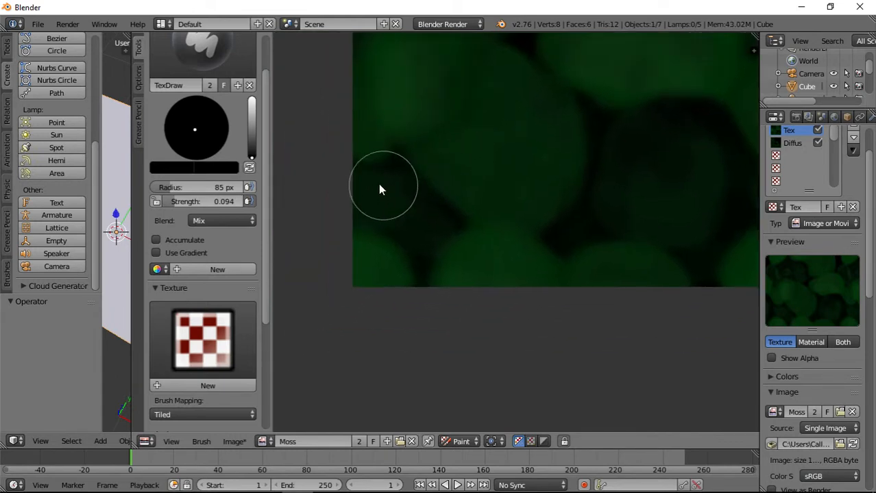
mouse_move(423, 252)
mouse_down()
mouse_move(405, 266)
mouse_move(589, 273)
mouse_up()
middle_drag(588, 272, 497, 267)
drag(518, 257, 606, 273)
middle_drag(633, 264, 584, 319)
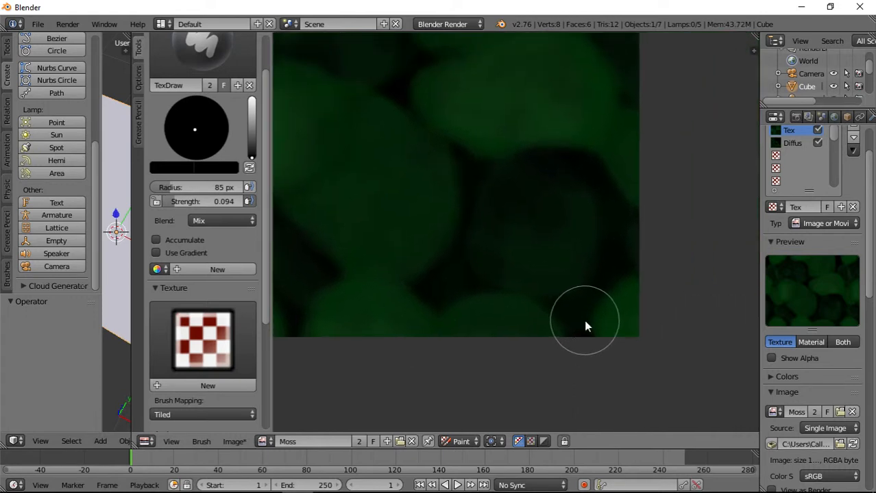
Step: Darken the gaps along the right edge of the Moss image from the lower corner upwards and view the whole image
drag(633, 291, 592, 221)
middle_drag(593, 211, 597, 331)
mouse_move(604, 266)
mouse_down()
mouse_move(580, 182)
mouse_move(580, 140)
mouse_move(570, 156)
mouse_move(544, 161)
mouse_up()
middle_drag(599, 106, 614, 208)
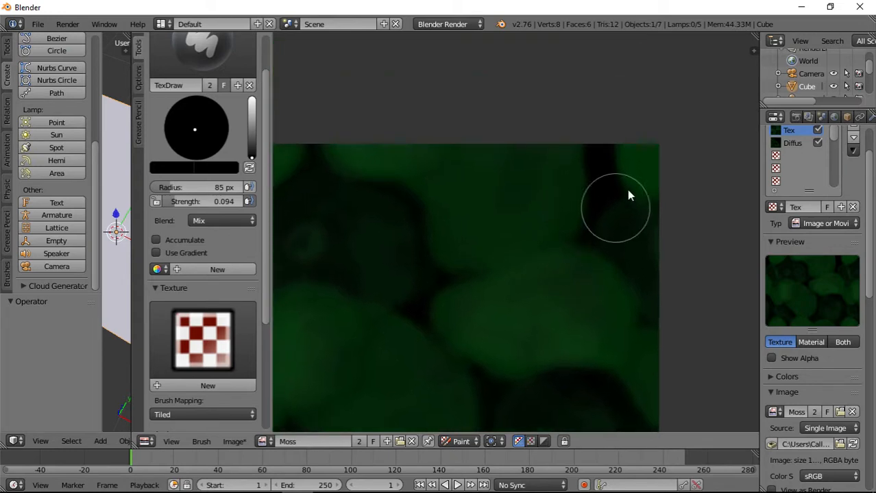
scroll(555, 261, down, 6)
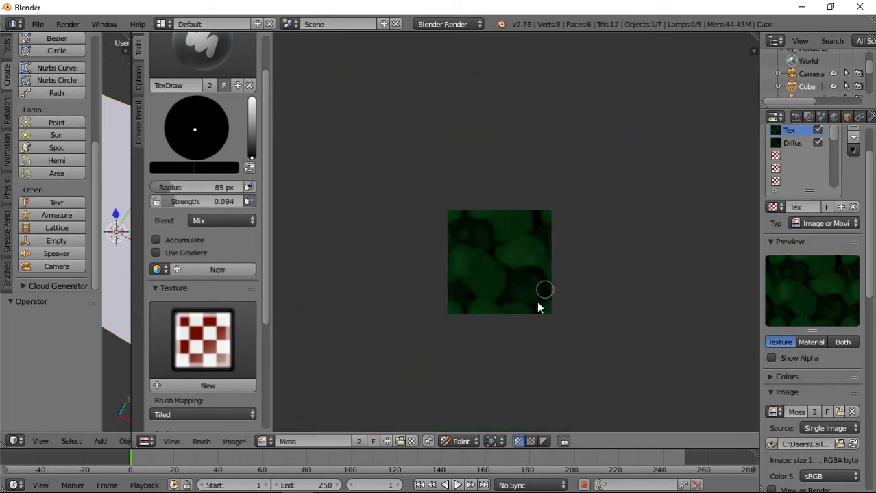
Step: Switch to the Smear brush and smear the edges of the moss blobs in the middle of the Moss image
scroll(520, 309, down, 5)
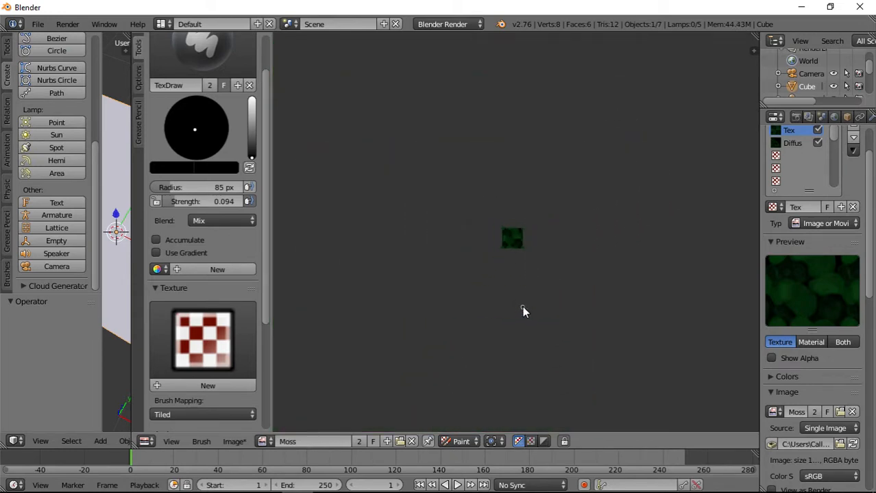
scroll(521, 276, up, 3)
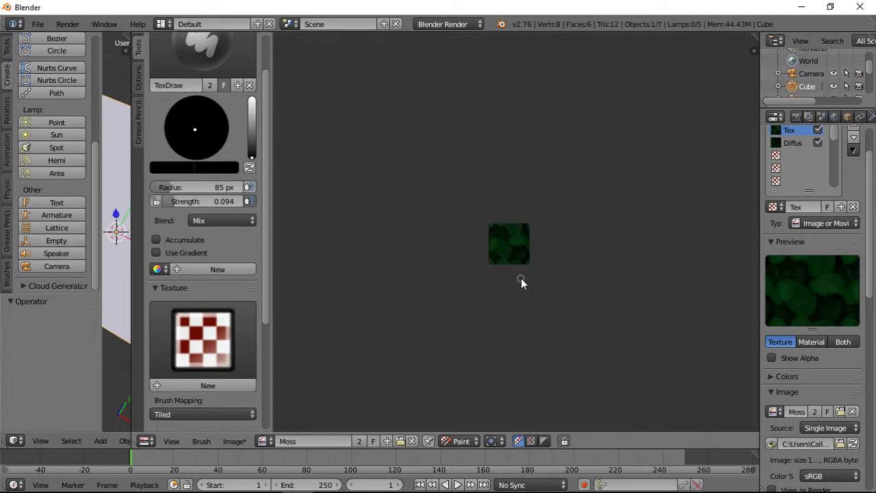
scroll(499, 310, up, 10)
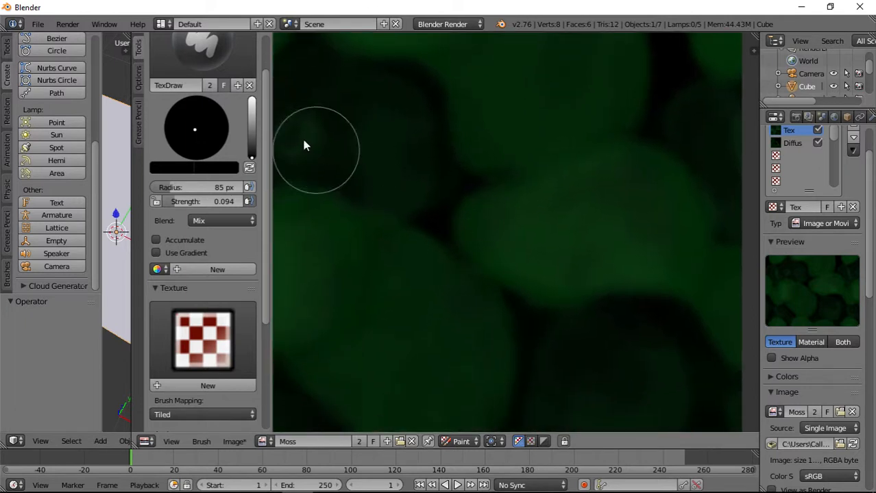
key(space)
click(333, 113)
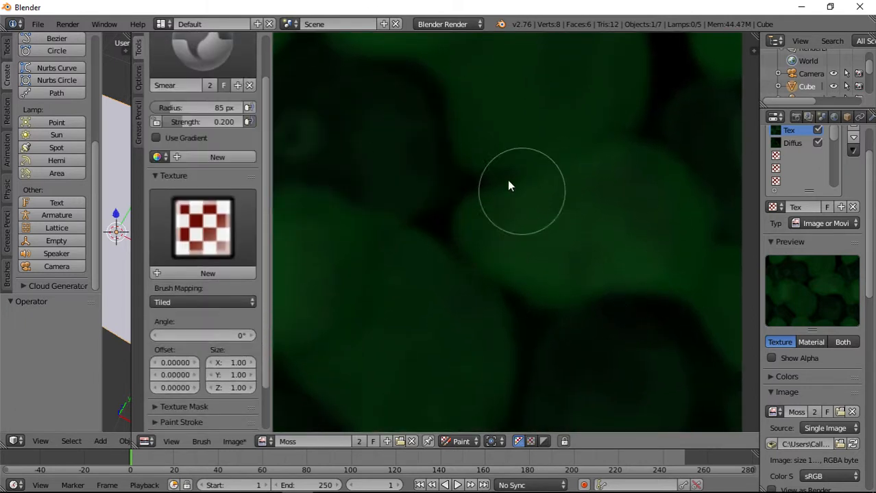
mouse_move(519, 225)
mouse_down()
mouse_move(482, 288)
mouse_move(488, 184)
mouse_move(476, 268)
mouse_move(573, 276)
mouse_move(602, 348)
mouse_move(559, 296)
mouse_up()
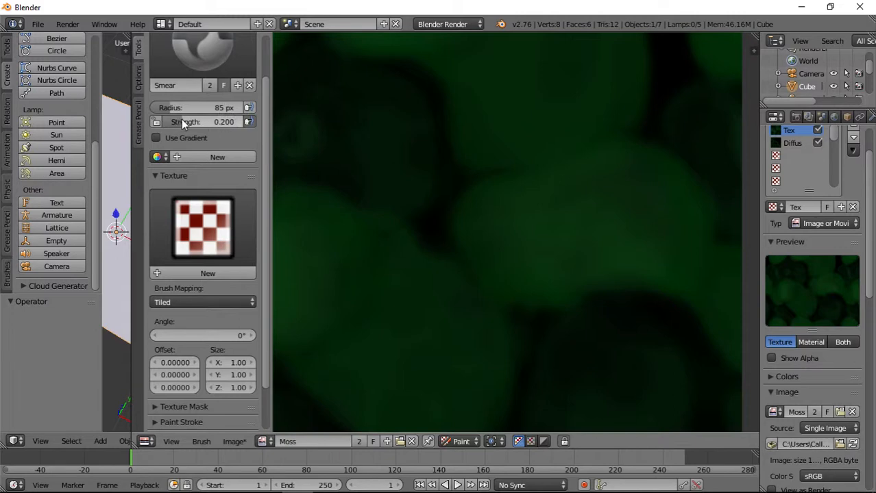
Step: Set the smear strength to 0.277 and blend the moss blobs through the middle and left side of the image
drag(182, 122, 206, 122)
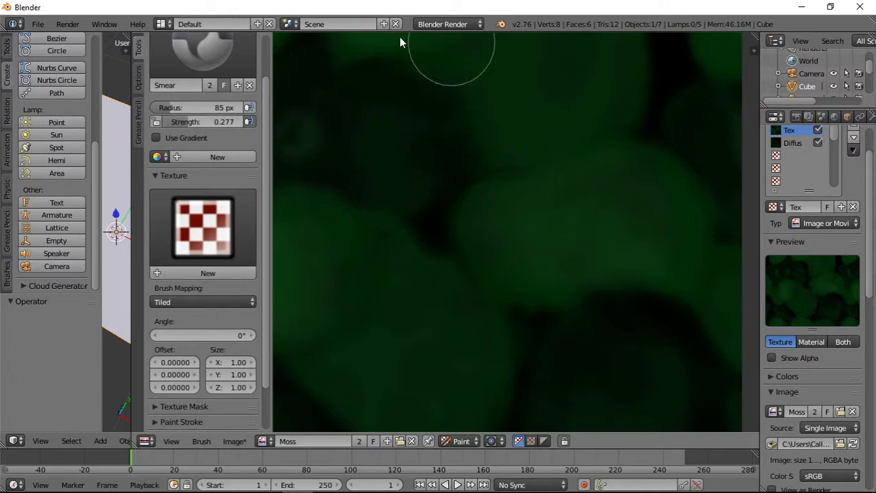
mouse_move(400, 38)
mouse_down()
mouse_move(535, 220)
mouse_move(525, 196)
mouse_move(543, 255)
mouse_move(657, 248)
mouse_move(546, 225)
mouse_move(575, 176)
mouse_move(623, 290)
mouse_move(514, 354)
mouse_up()
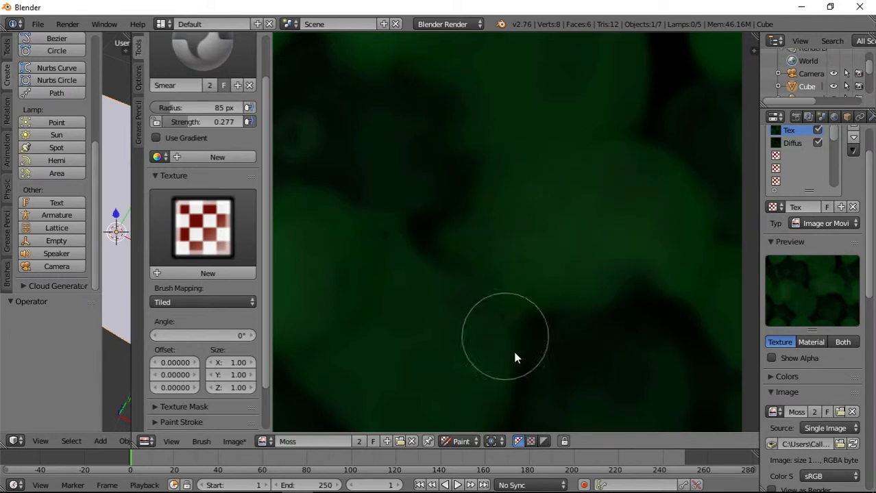
middle_drag(412, 309, 615, 189)
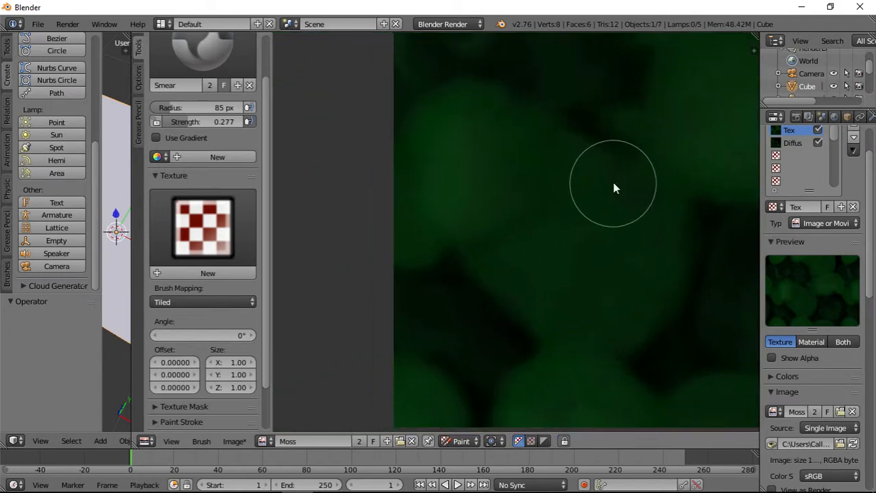
mouse_move(519, 120)
mouse_down()
mouse_move(531, 165)
mouse_move(379, 136)
mouse_move(519, 293)
mouse_move(531, 352)
mouse_move(455, 278)
mouse_move(554, 138)
mouse_move(681, 207)
mouse_move(697, 347)
mouse_move(559, 409)
mouse_up()
mouse_move(441, 341)
mouse_down()
mouse_move(491, 257)
mouse_move(503, 302)
mouse_up()
Step: Smear the moss blobs and dark gaps along the bottom edge and in the lower-right part of the Moss image
middle_drag(504, 309, 429, 109)
mouse_move(350, 187)
mouse_down()
mouse_move(460, 174)
mouse_move(551, 194)
mouse_move(580, 103)
mouse_move(634, 180)
mouse_up()
middle_drag(641, 186, 511, 320)
mouse_move(522, 352)
mouse_down()
mouse_move(565, 338)
mouse_move(694, 364)
mouse_move(684, 321)
mouse_move(599, 162)
mouse_move(596, 92)
mouse_move(528, 222)
mouse_move(529, 287)
mouse_move(461, 176)
mouse_move(588, 232)
mouse_move(624, 130)
mouse_move(657, 268)
mouse_up()
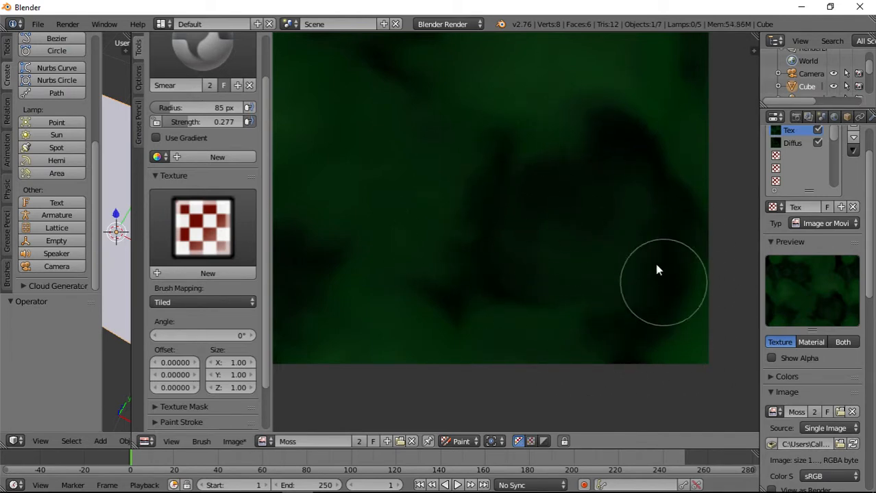
Step: Smear the moss blobs and dark gaps across the upper part of the Moss image and check the whole texture
middle_drag(658, 152, 575, 375)
mouse_move(488, 239)
mouse_down()
mouse_move(576, 360)
mouse_move(547, 338)
mouse_move(576, 333)
mouse_move(611, 189)
mouse_move(547, 209)
mouse_move(554, 156)
mouse_move(598, 96)
mouse_move(560, 120)
mouse_move(583, 101)
mouse_move(600, 101)
mouse_move(573, 121)
mouse_move(517, 86)
mouse_move(550, 86)
mouse_move(539, 155)
mouse_move(601, 202)
mouse_move(521, 235)
mouse_up()
mouse_move(337, 209)
mouse_down()
mouse_move(355, 214)
mouse_move(371, 248)
mouse_up()
middle_drag(440, 251, 640, 236)
mouse_move(534, 205)
mouse_down()
mouse_move(544, 121)
mouse_move(412, 202)
mouse_move(419, 98)
mouse_move(580, 218)
mouse_move(432, 200)
mouse_move(433, 142)
mouse_move(383, 182)
mouse_move(364, 101)
mouse_move(323, 98)
mouse_move(376, 108)
mouse_move(374, 73)
mouse_move(343, 135)
mouse_up()
scroll(479, 255, down, 6)
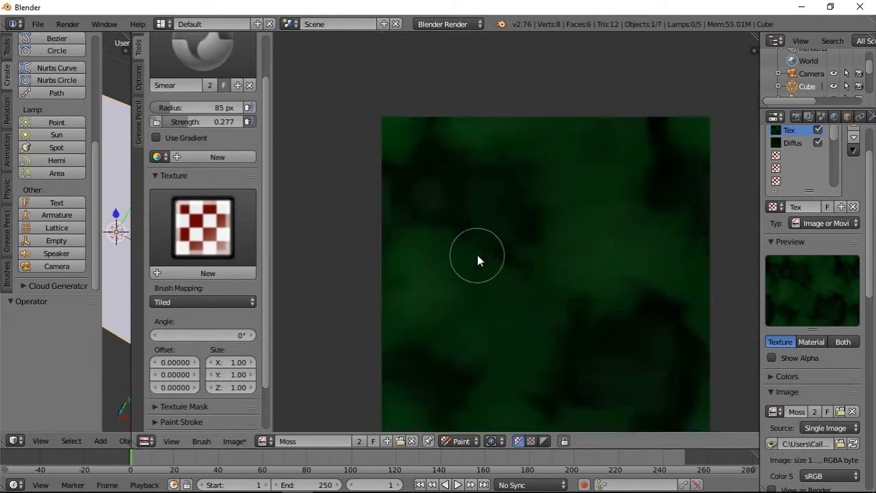
scroll(566, 312, up, 3)
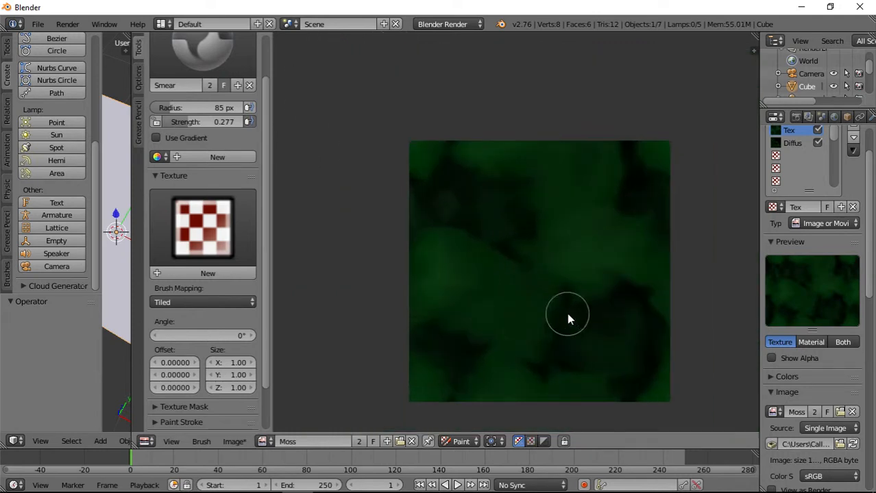
Step: Change the paint brush from Smear back to TexDraw
middle_drag(555, 333, 466, 223)
scroll(473, 275, up, 1)
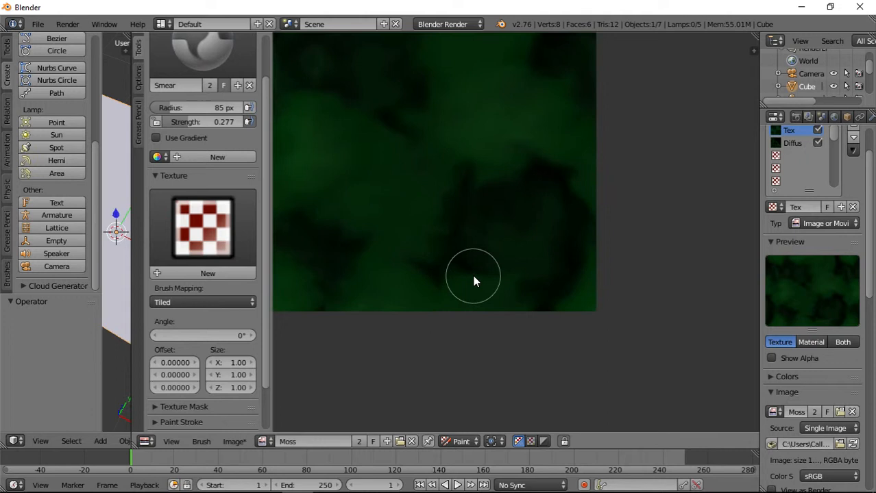
scroll(198, 99, up, 2)
click(197, 108)
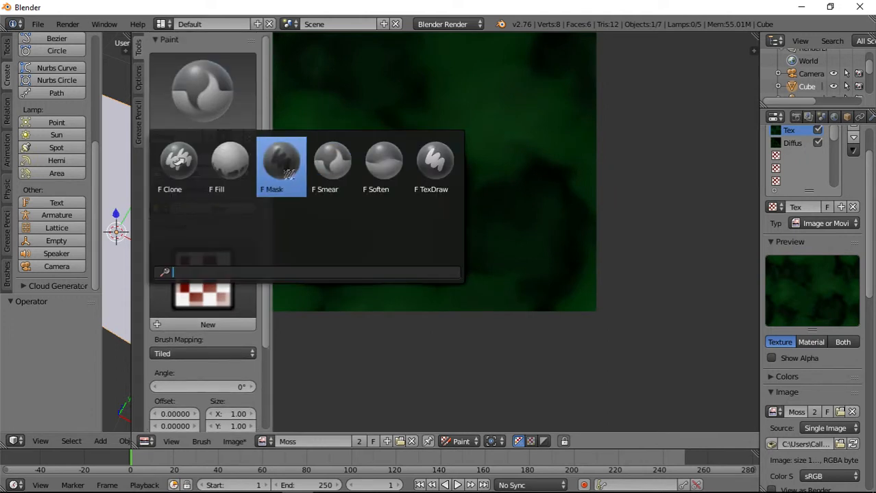
click(440, 161)
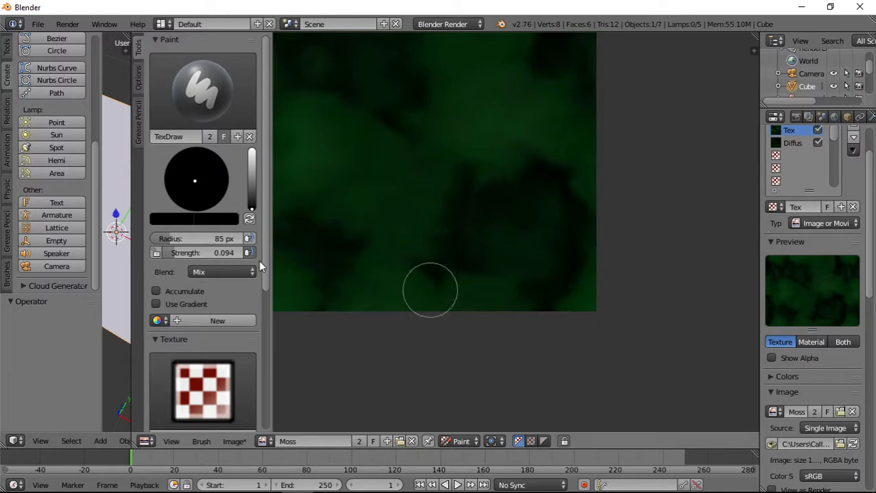
Step: Add a new texture to the TexDraw brush and check the list of available images
scroll(223, 302, down, 1)
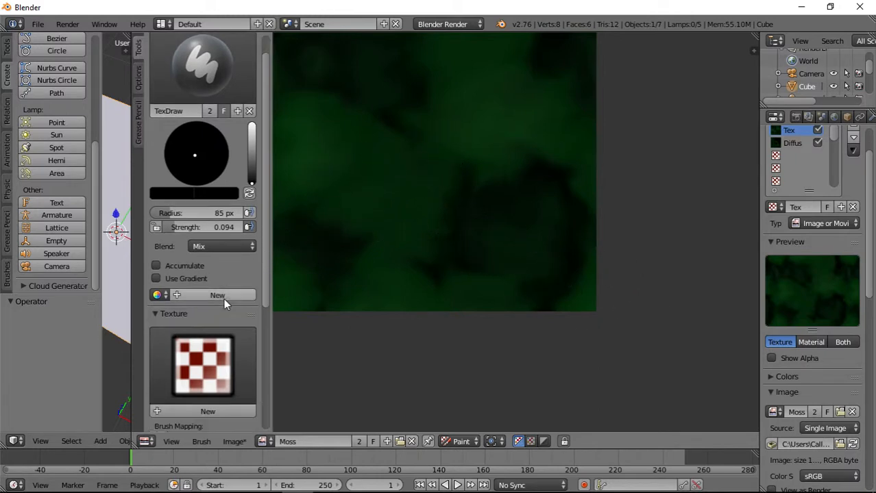
scroll(224, 298, down, 5)
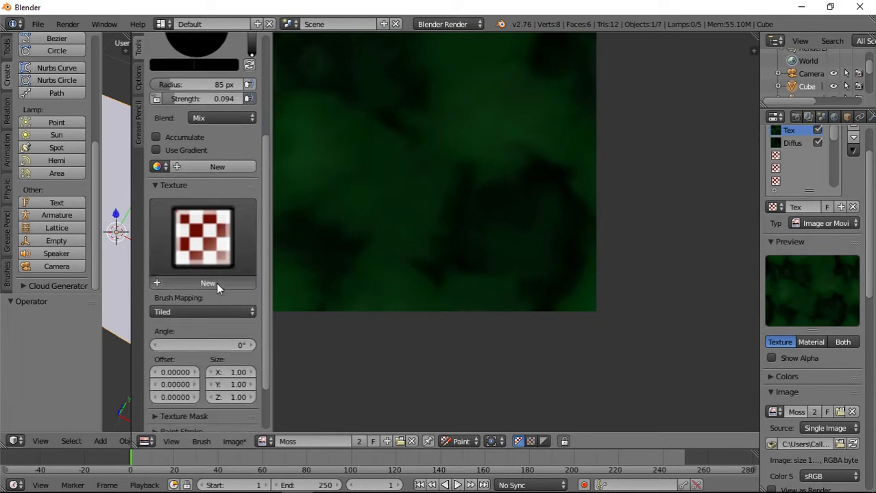
click(217, 282)
click(220, 246)
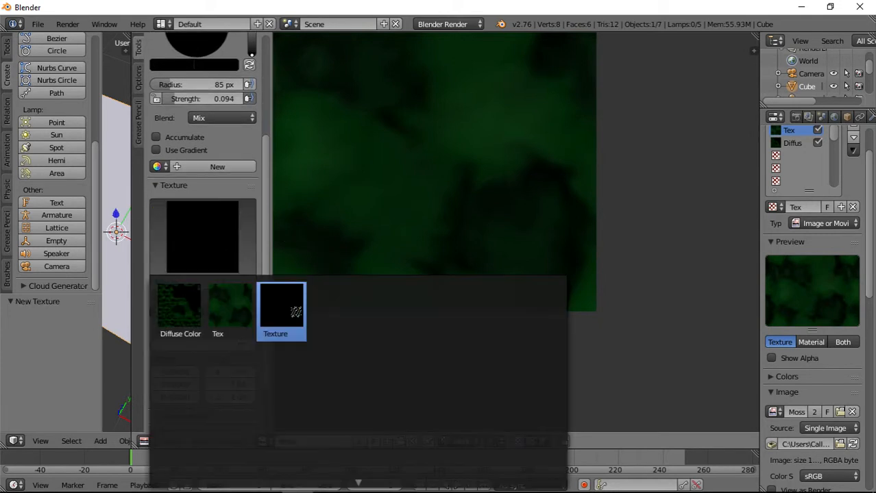
click(264, 442)
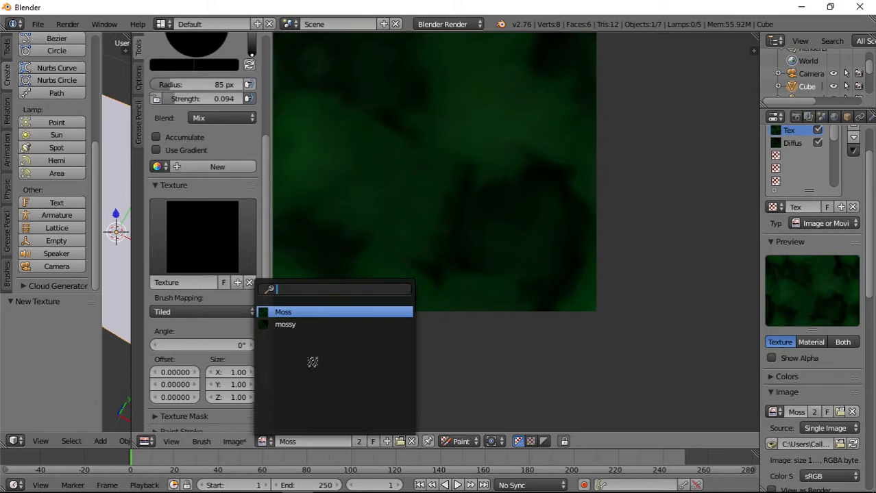
click(469, 407)
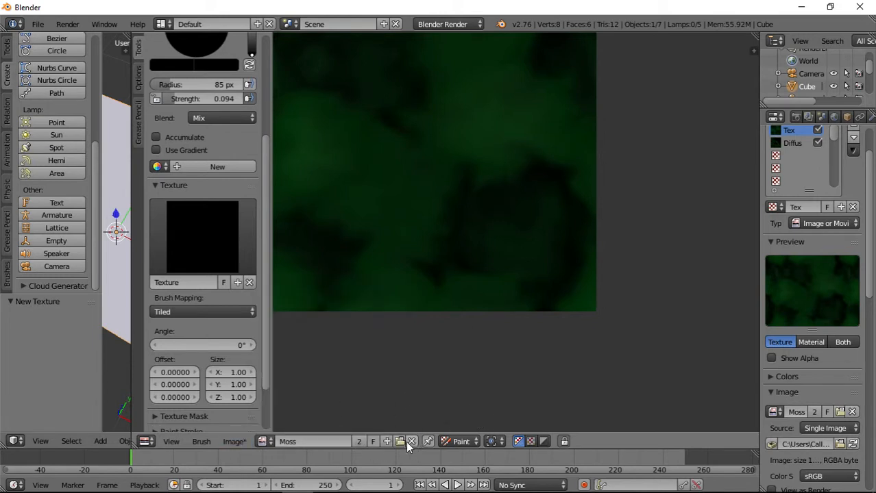
Step: Save the Moss image and unlink it from the image editor
click(233, 442)
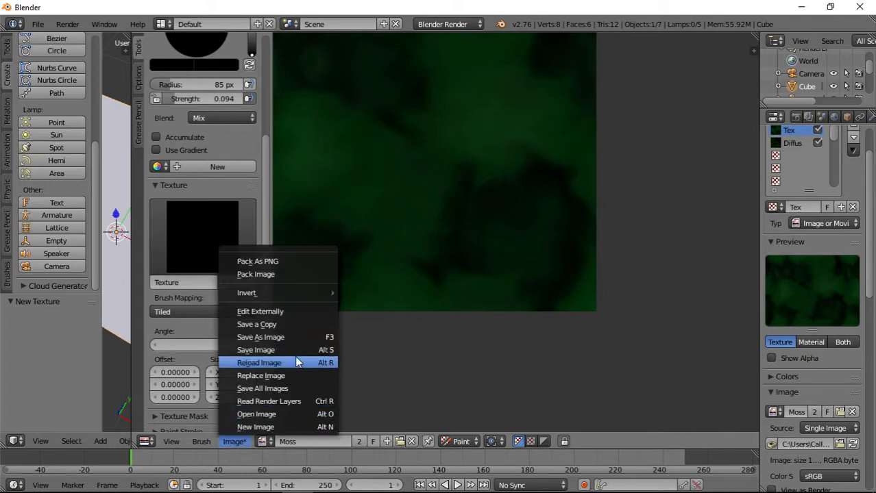
click(292, 350)
click(409, 442)
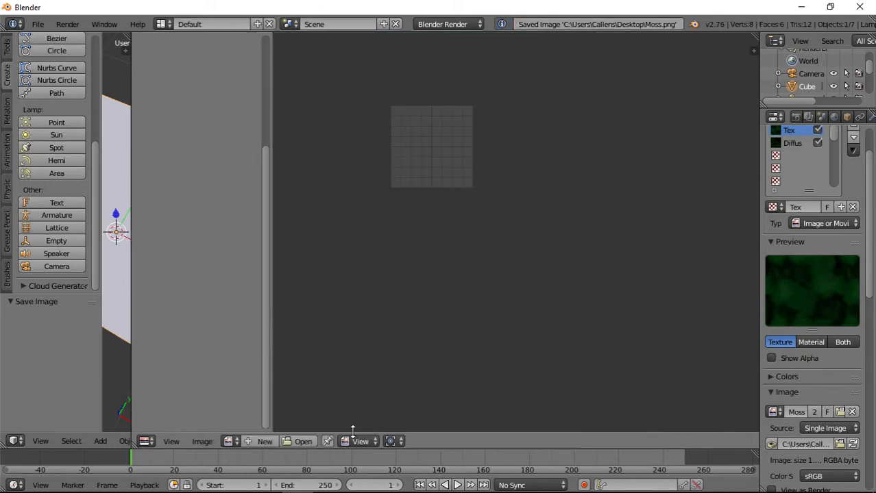
Step: Create a new blank black image named Dots, 1024 by 1024 px
click(259, 443)
click(318, 377)
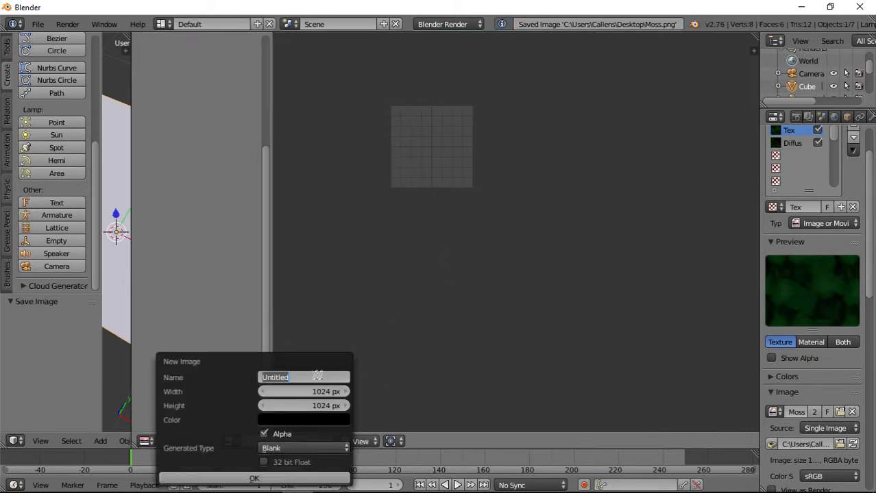
text(Di)
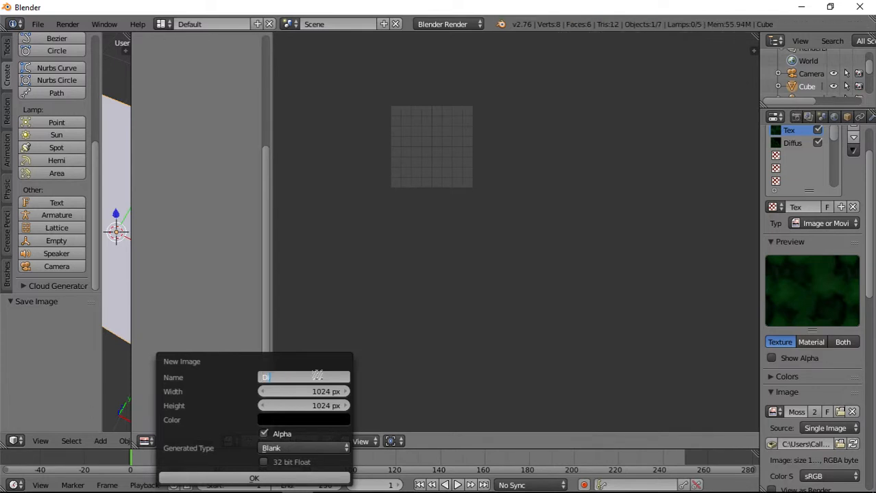
text(ts)
key(Return)
click(270, 478)
Step: Bring the Dots image into view and switch the image editor to Paint mode
middle_drag(424, 205, 486, 323)
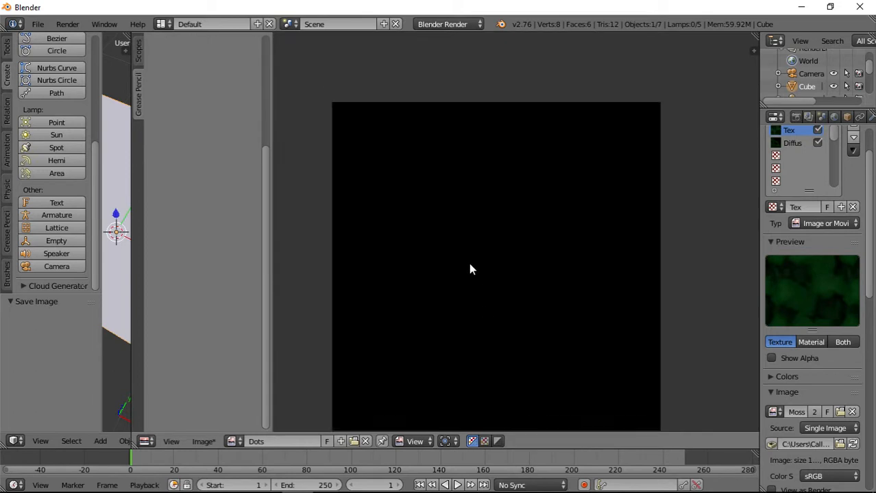
middle_drag(433, 253, 413, 220)
click(415, 441)
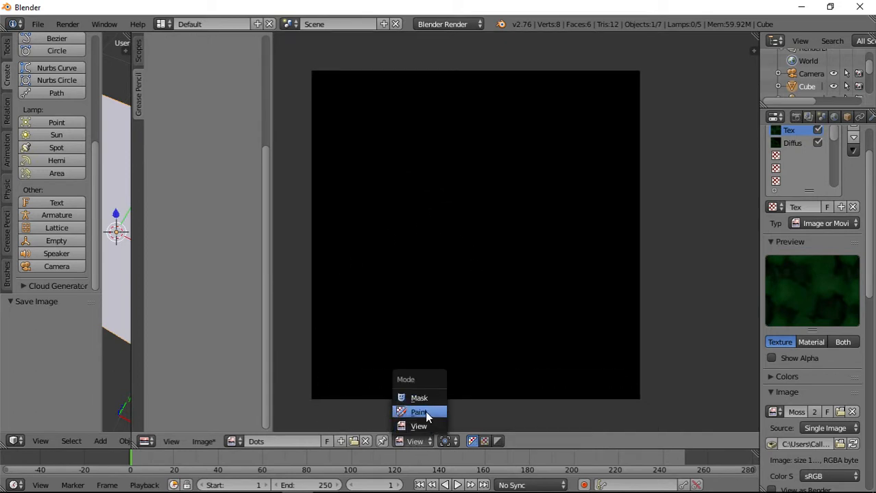
click(425, 411)
Step: Set the TexDraw brush colour to white and its strength to 0.632
scroll(220, 136, up, 5)
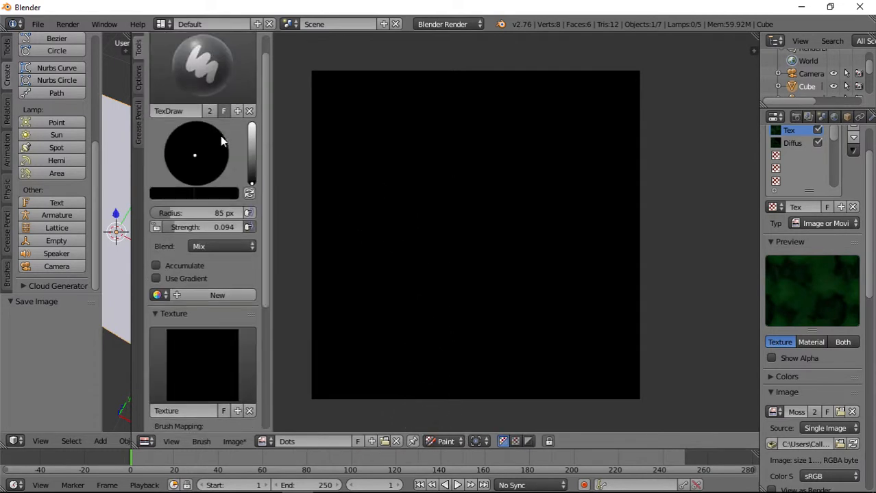
click(251, 128)
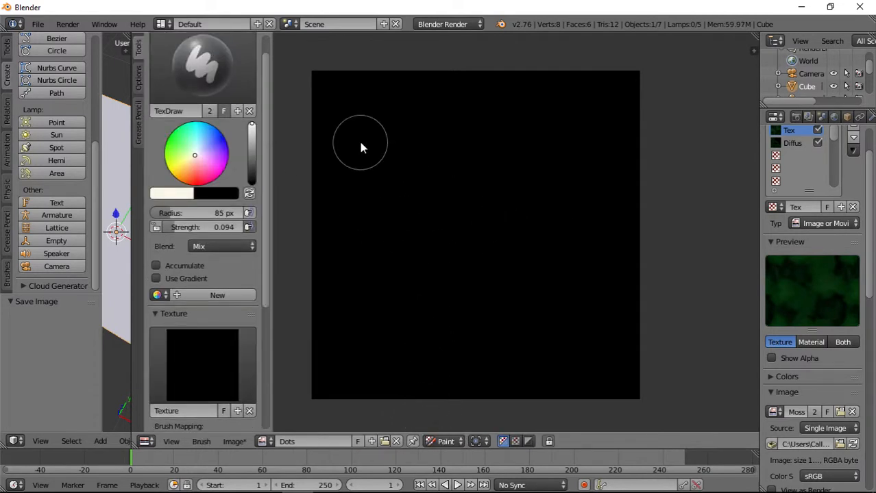
drag(181, 228, 200, 228)
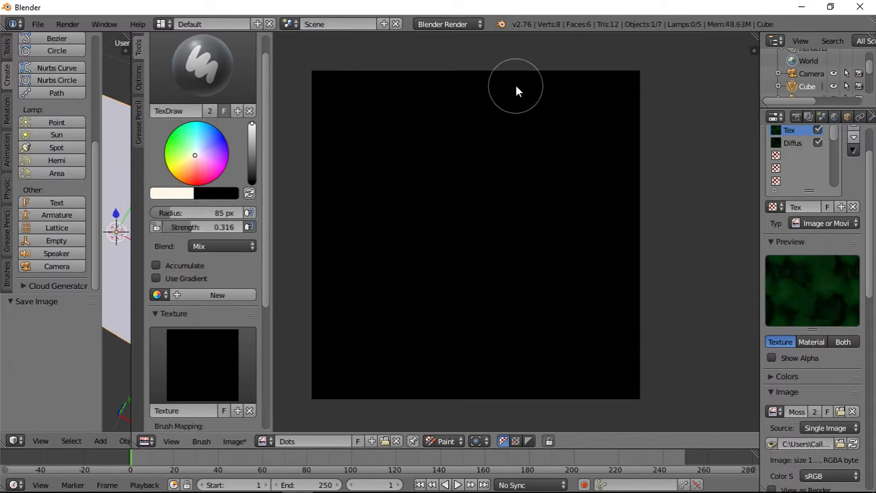
drag(206, 228, 243, 227)
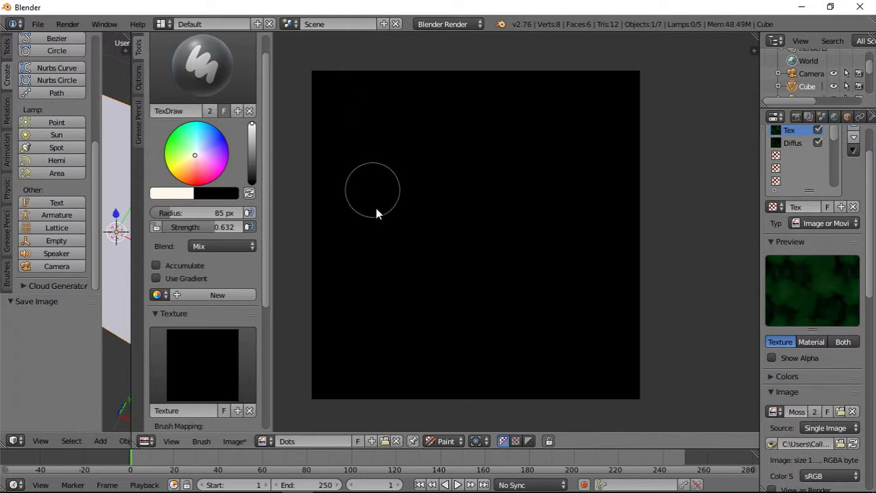
Step: Remove the assigned texture from the TexDraw brush
scroll(358, 219, down, 2)
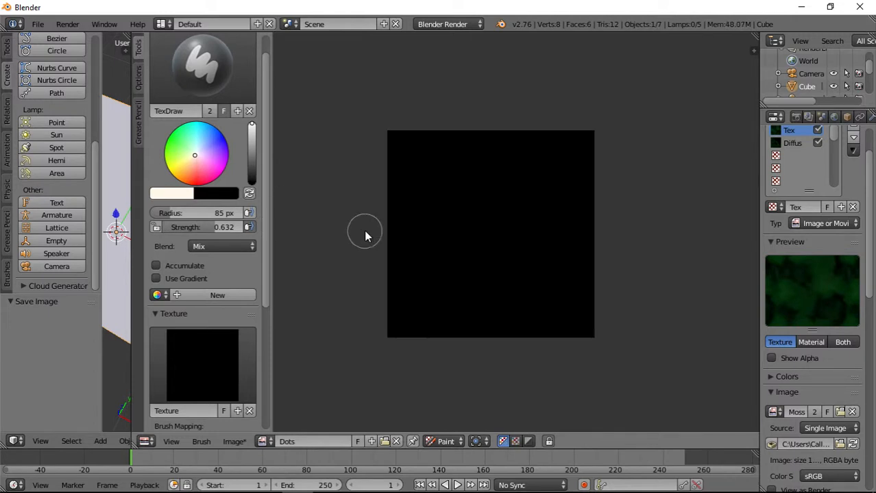
scroll(365, 235, up, 1)
click(249, 411)
Step: Paint scattered white dots and short strokes on the Dots image, letting those at the bottom edge wrap around
drag(396, 136, 400, 156)
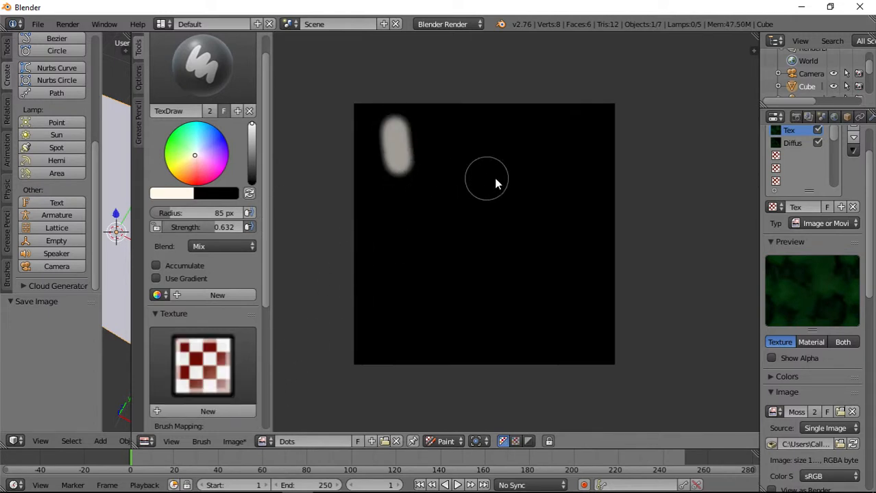
click(497, 178)
drag(540, 218, 542, 244)
click(542, 290)
drag(424, 229, 406, 300)
drag(411, 345, 425, 355)
drag(515, 356, 533, 363)
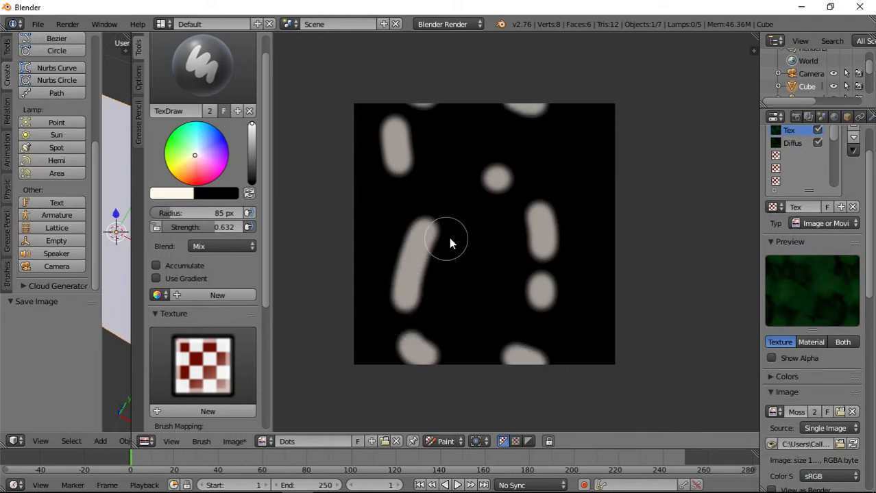
Step: Fill the remaining black gaps in the centre and along the right edge of the Dots image with white dots and strokes
drag(452, 237, 486, 282)
drag(531, 312, 538, 322)
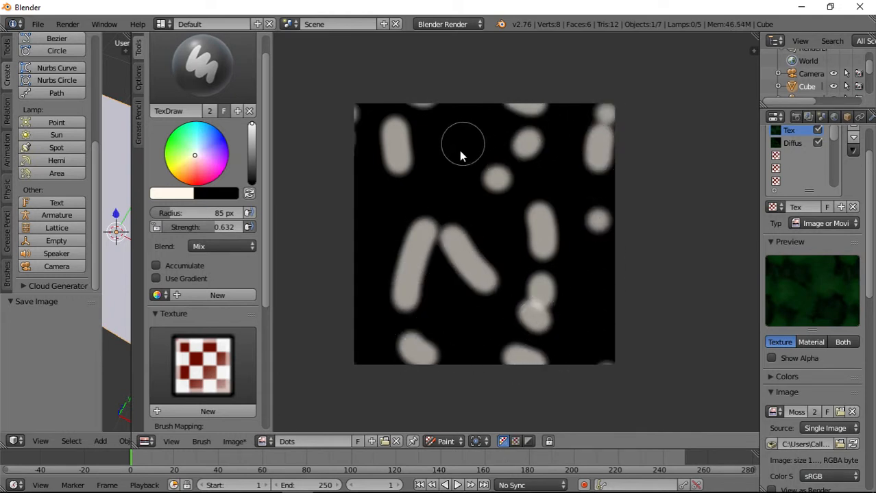
drag(600, 264, 602, 303)
click(619, 341)
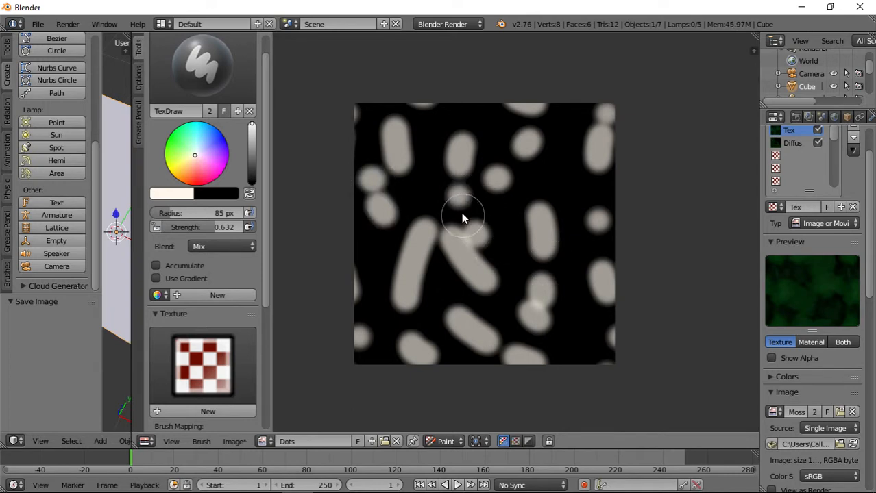
click(552, 172)
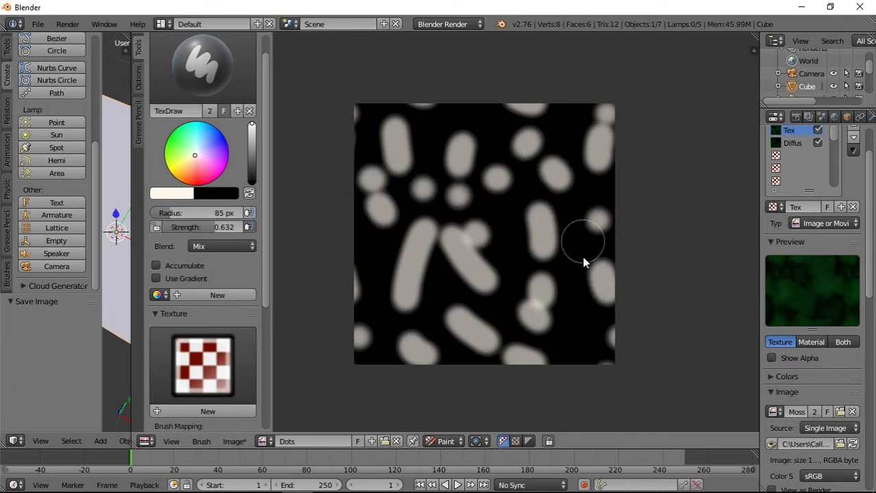
Step: Save the painted Dots image as Dots.png in the Desktop folder
click(234, 441)
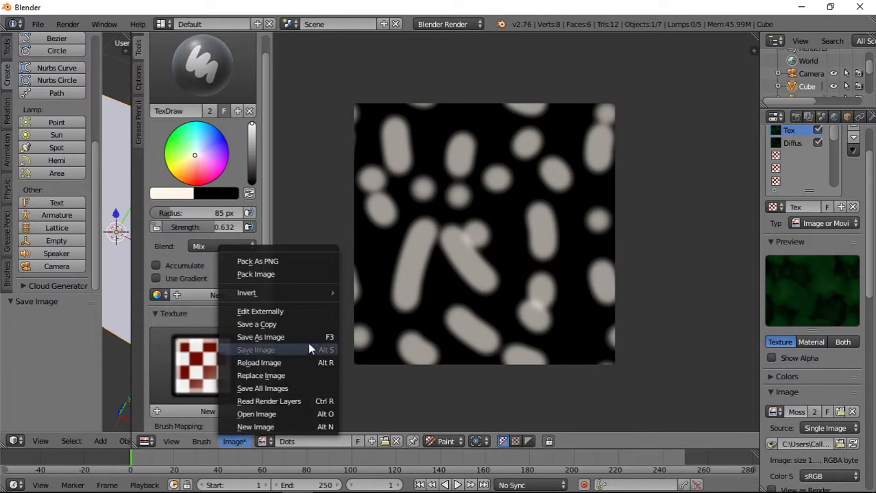
click(307, 341)
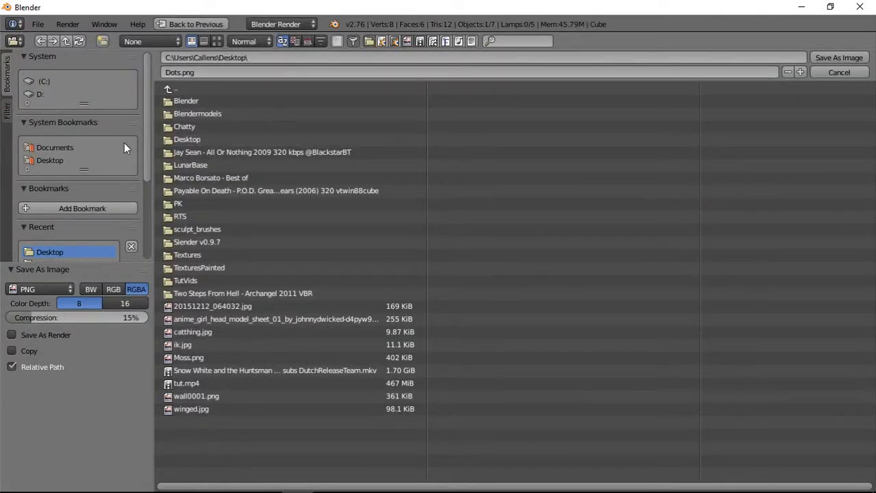
click(840, 61)
click(235, 441)
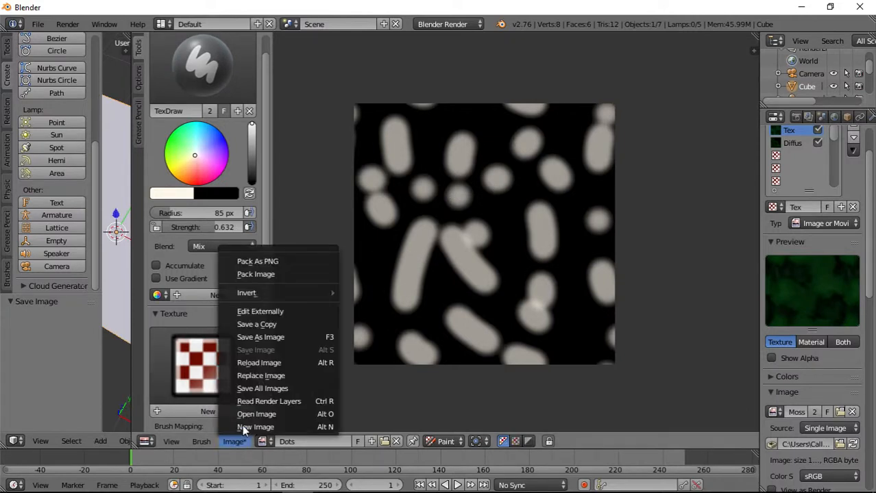
click(286, 342)
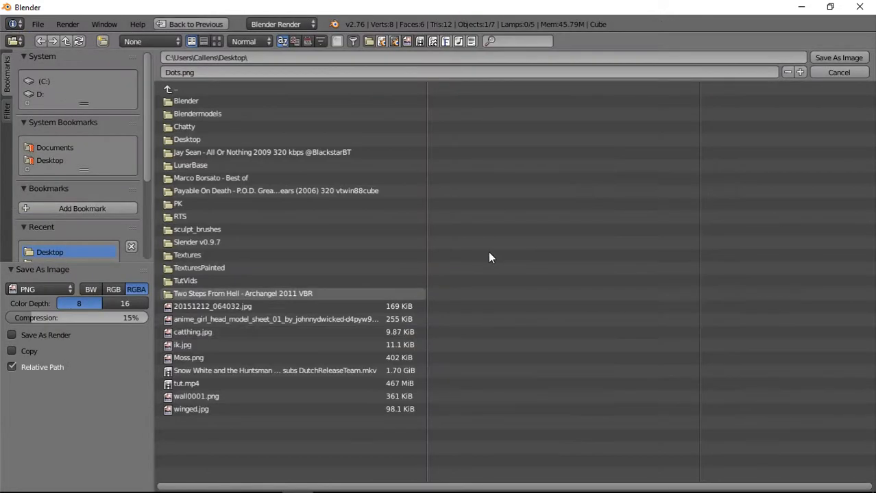
click(841, 57)
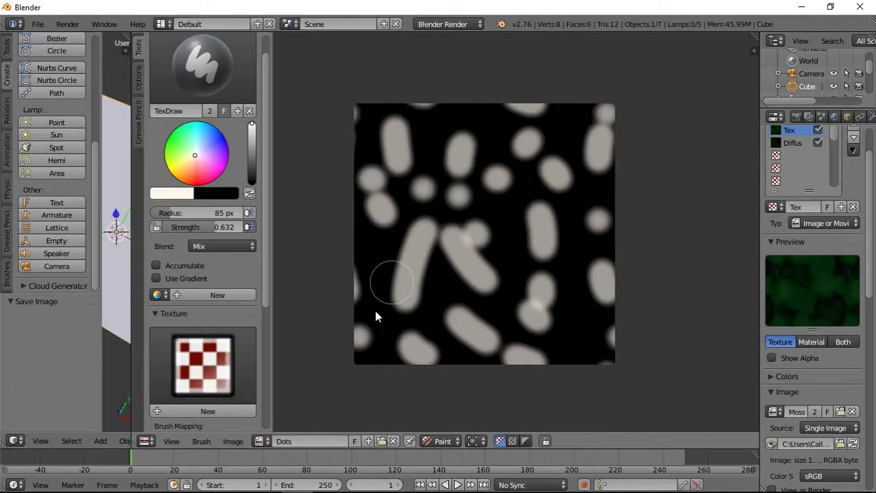
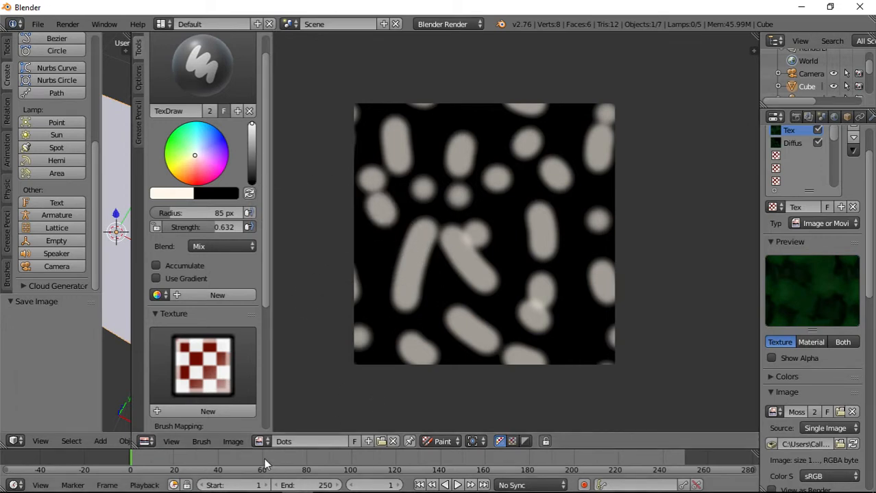
Step: Display the Moss image in the image editor, keeping the TexDraw brush without a texture
click(262, 441)
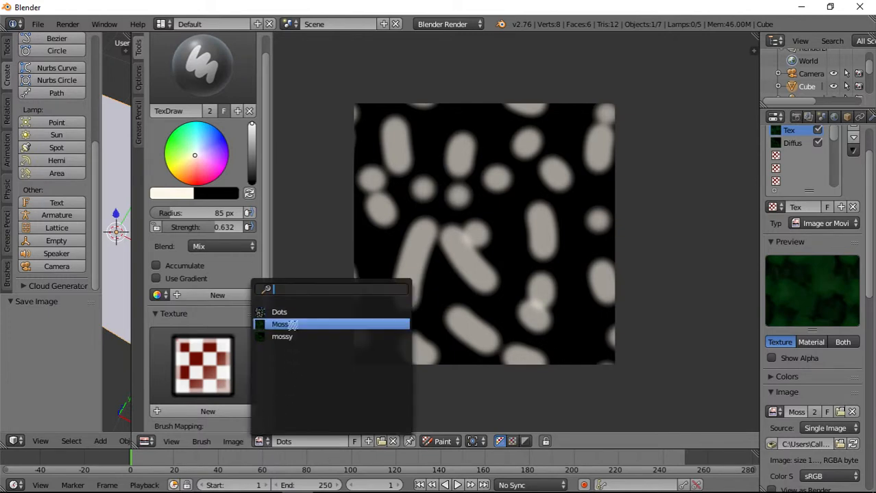
click(292, 325)
scroll(239, 384, down, 2)
scroll(238, 385, down, 2)
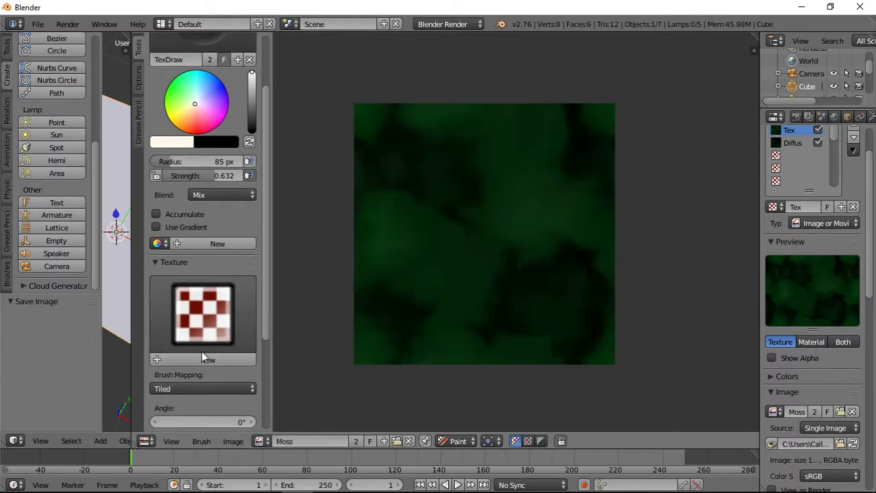
click(198, 362)
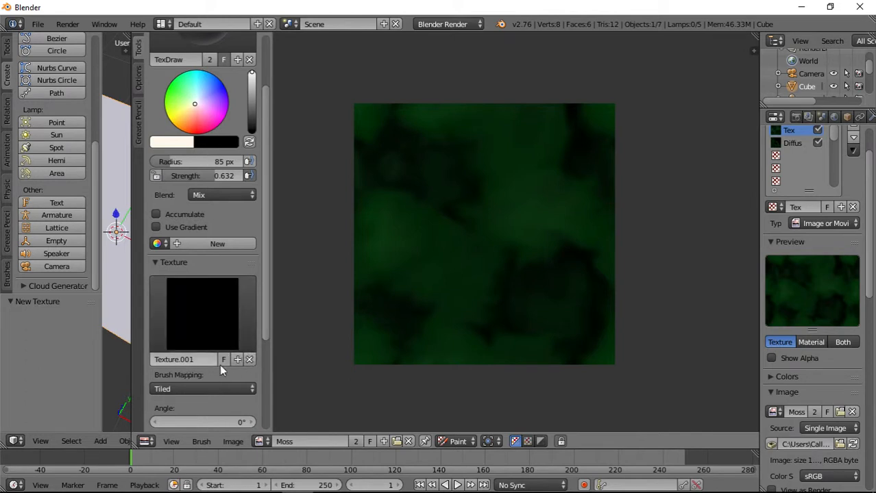
click(249, 360)
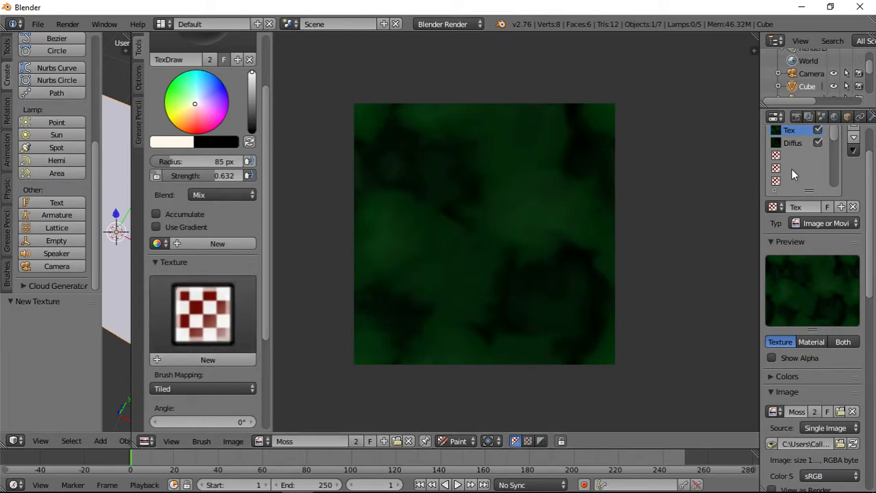
Step: Add a new texture in the material's empty third texture slot and assign the Dots image to it
click(804, 156)
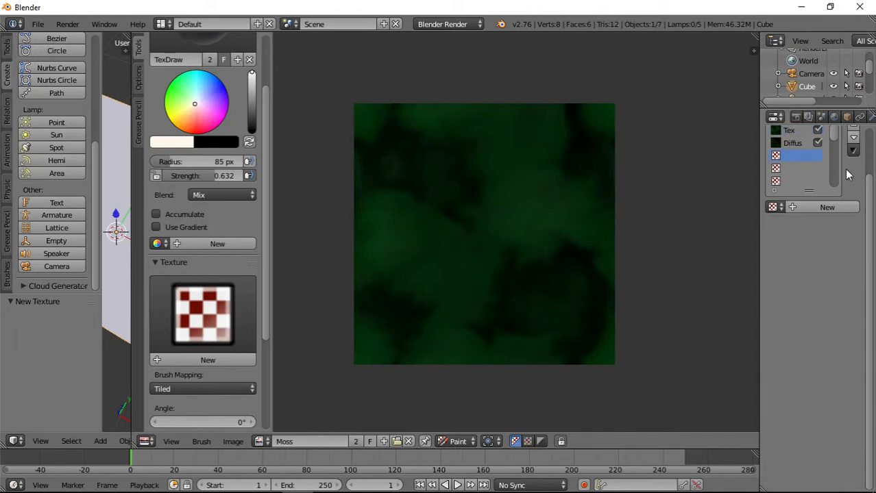
click(827, 207)
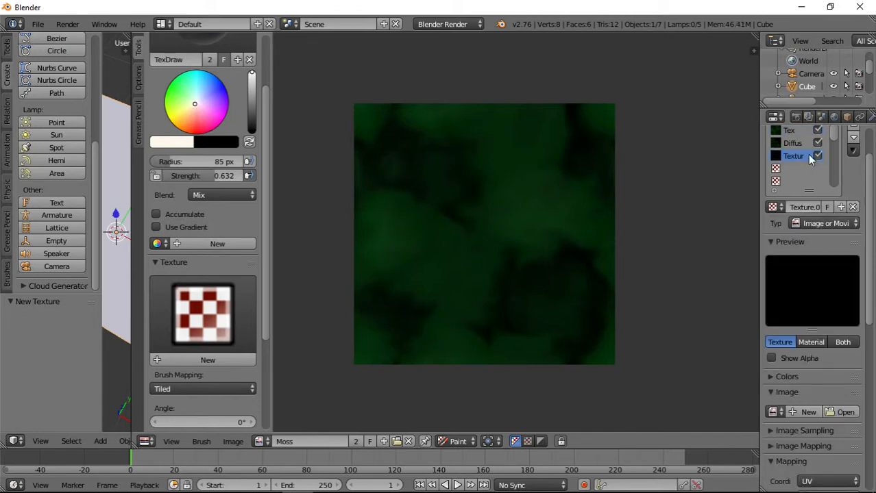
scroll(826, 274, down, 3)
click(774, 360)
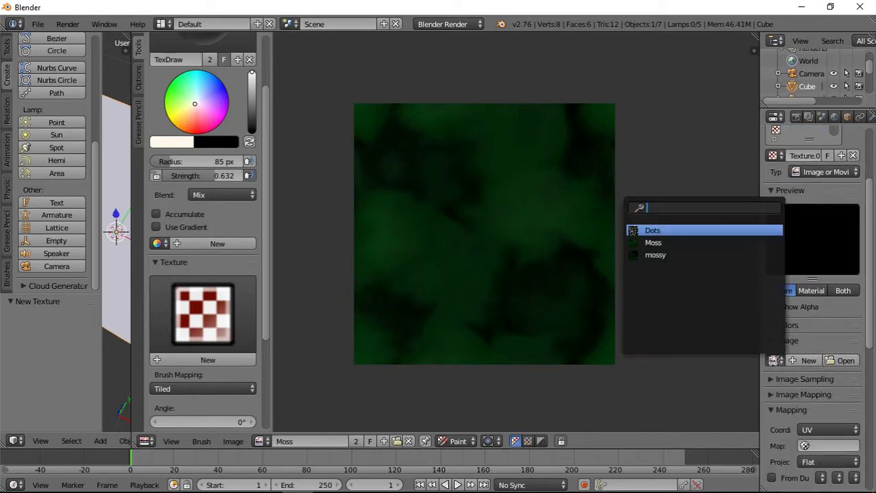
click(713, 235)
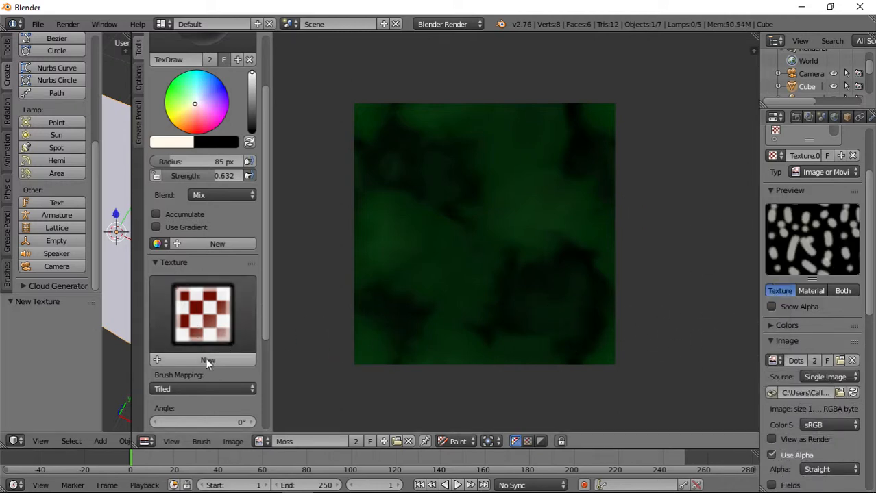
Step: Assign the dots texture, Texture.002, to the TexDraw brush
click(188, 361)
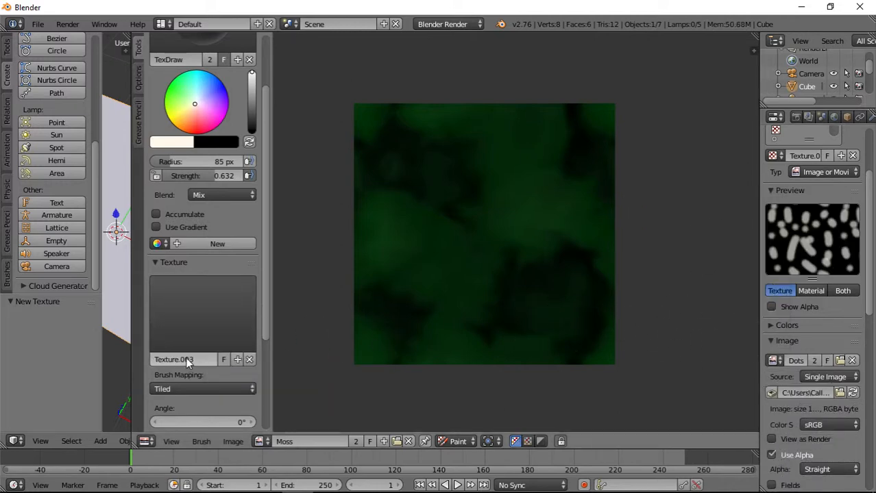
scroll(206, 279, up, 3)
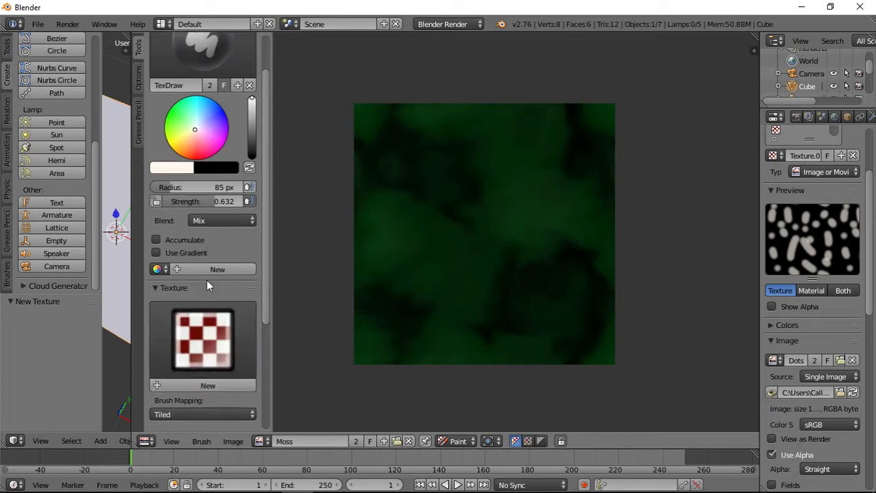
click(137, 77)
click(137, 47)
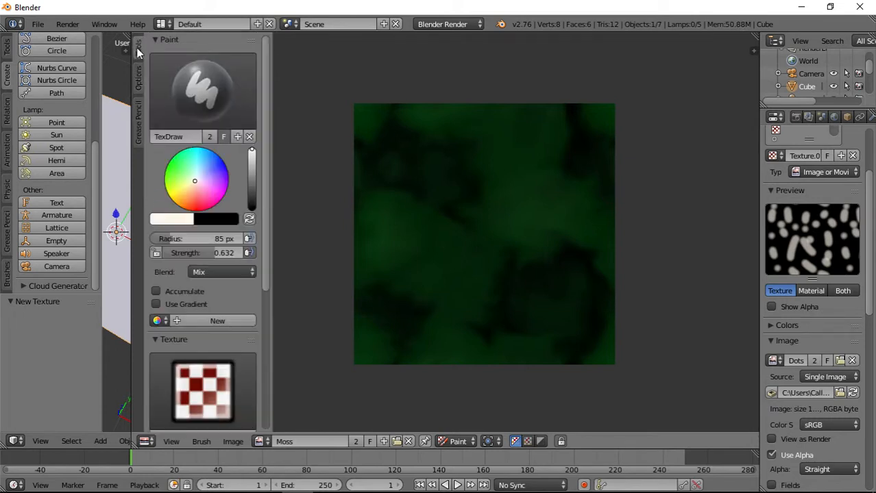
scroll(222, 250, down, 5)
scroll(221, 250, down, 3)
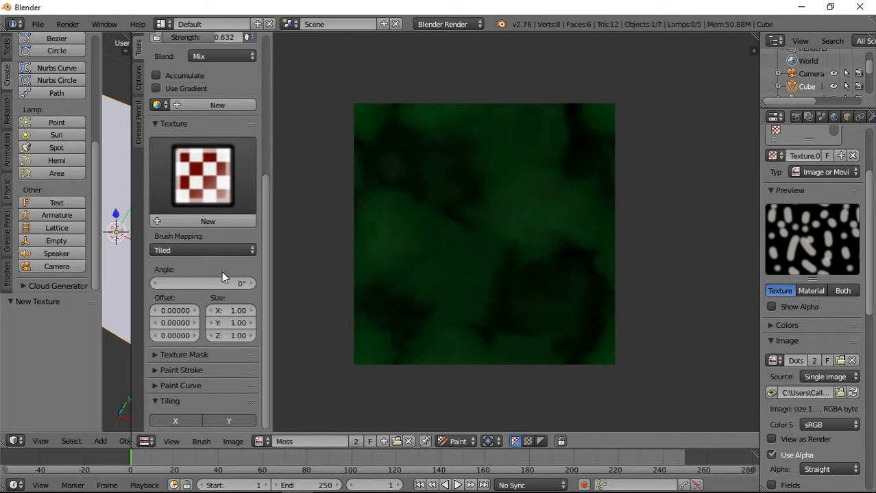
click(203, 175)
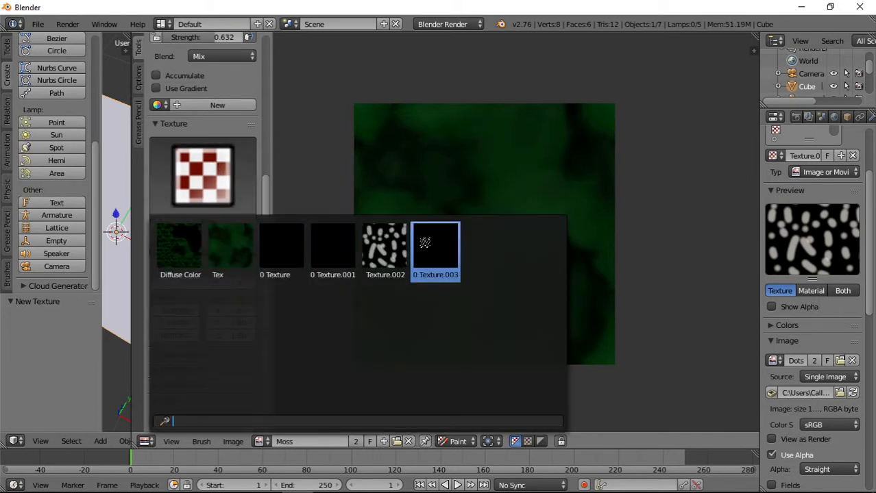
click(418, 270)
Step: Test the dots-textured brush on the Moss image in white and in black, and undo the strokes
drag(378, 190, 444, 274)
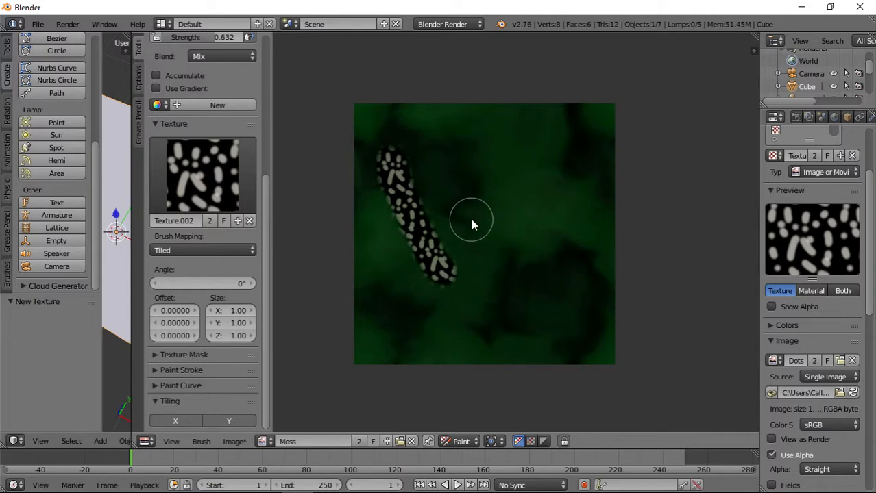
key(ctrl+z)
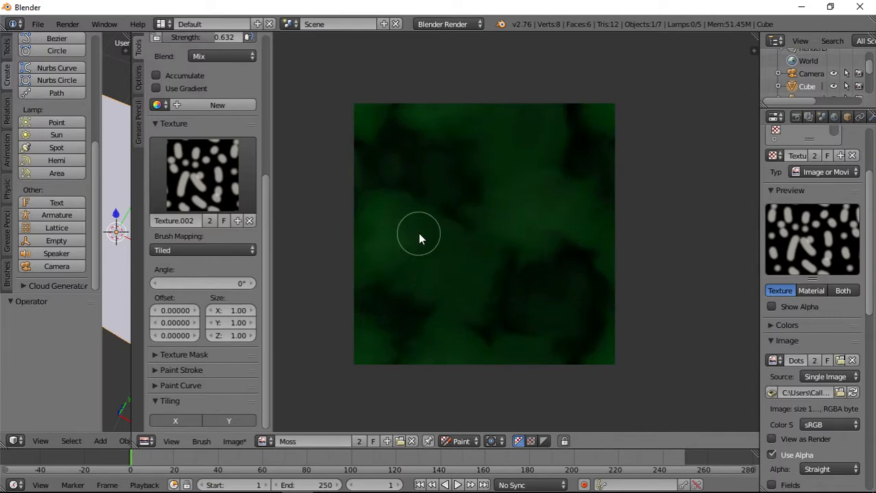
scroll(419, 236, up, 3)
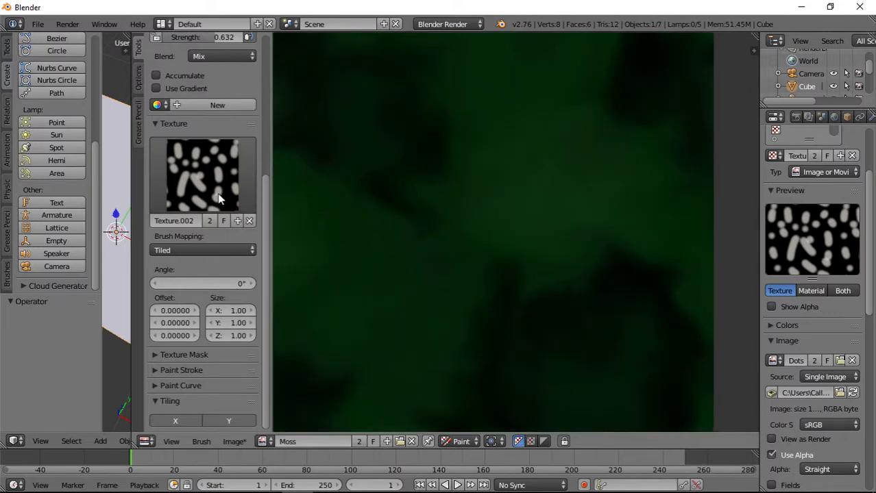
scroll(218, 193, up, 3)
scroll(249, 120, up, 2)
drag(253, 135, 252, 172)
click(414, 148)
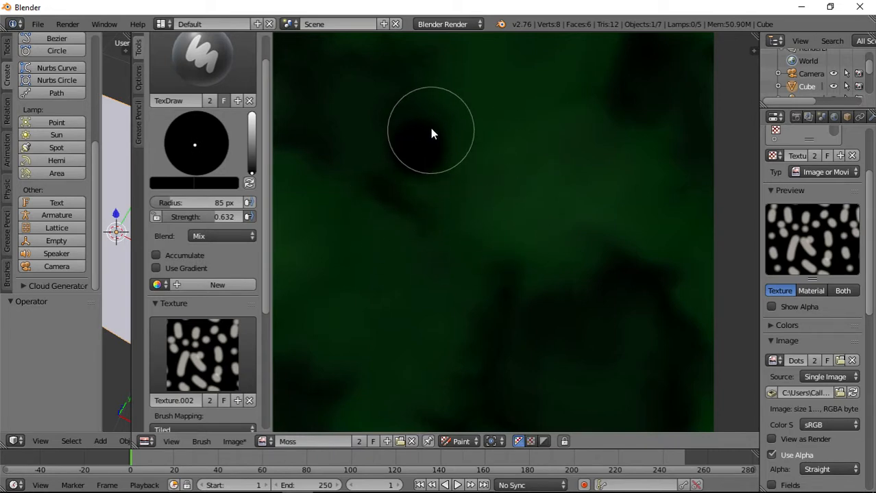
mouse_move(430, 134)
mouse_down()
mouse_move(508, 145)
mouse_move(546, 263)
mouse_up()
scroll(452, 269, down, 3)
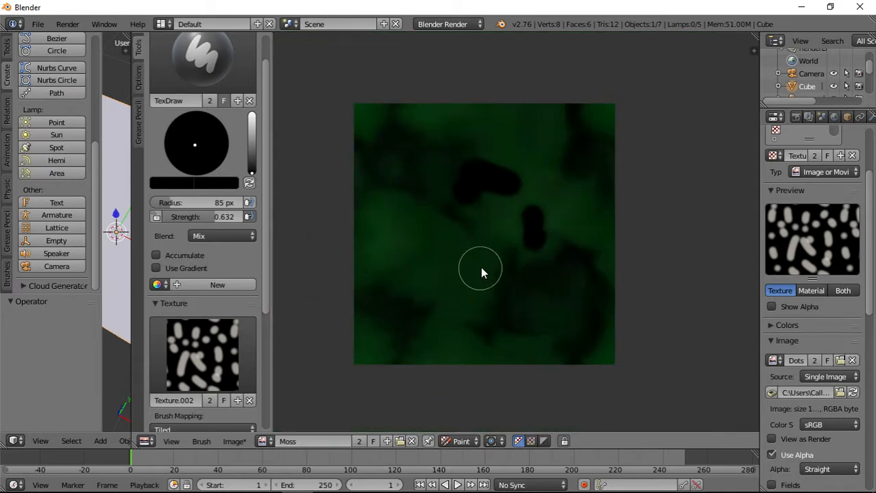
key(ctrl+z)
key(ctrl+z)
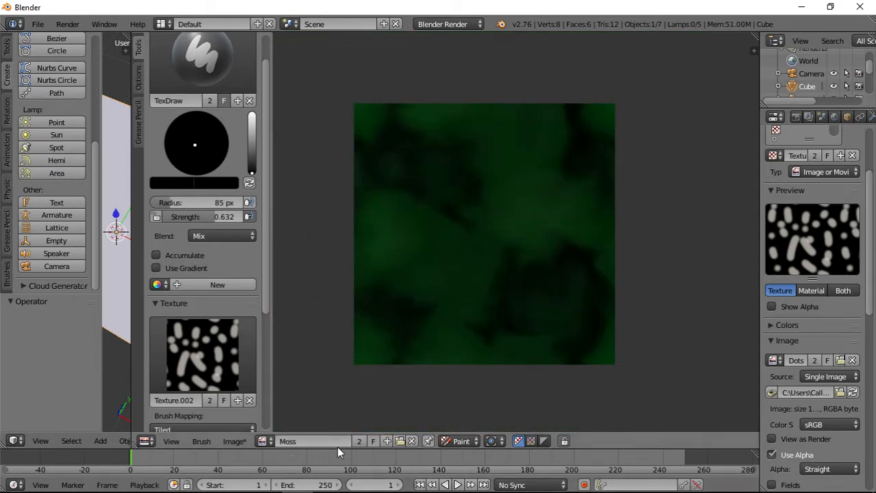
Step: Display the Dots image in the image editor for painting
click(234, 441)
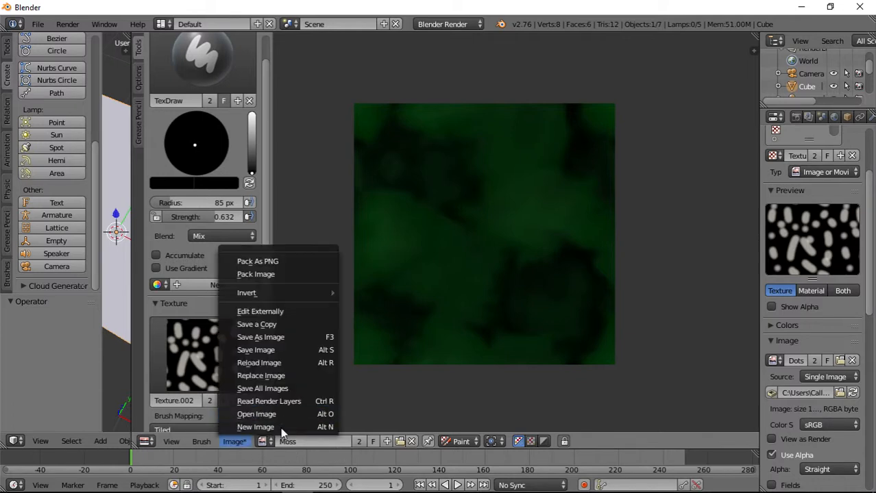
click(263, 441)
click(284, 309)
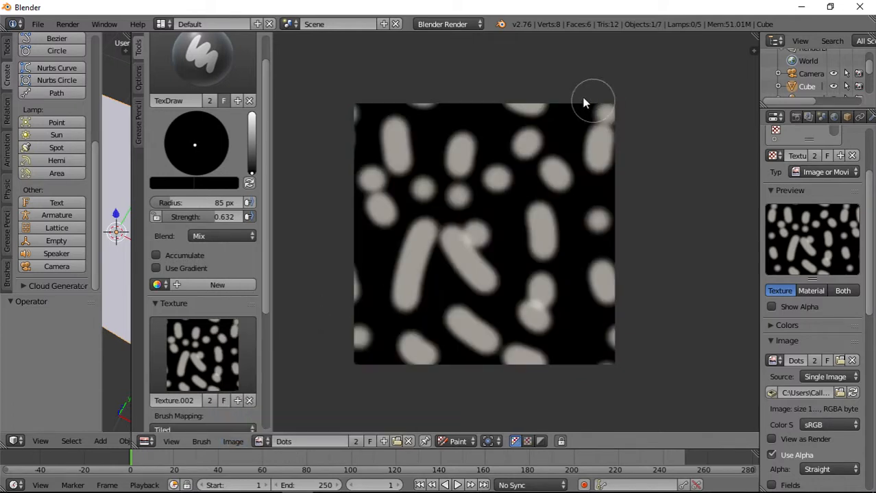
Step: Remove the brush's texture and black out the upper dots of the Dots image at strength 1.000
mouse_move(401, 122)
mouse_down()
mouse_move(348, 112)
mouse_move(594, 112)
mouse_move(534, 182)
mouse_move(548, 213)
mouse_up()
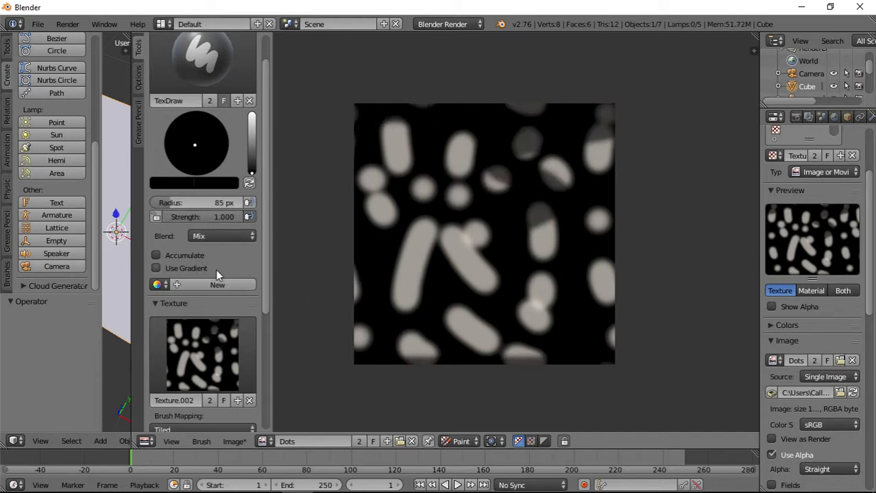
click(249, 401)
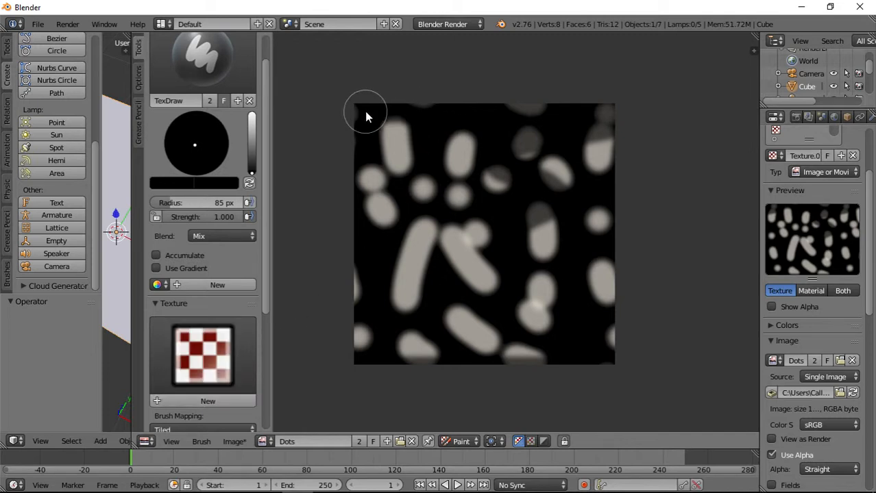
mouse_move(363, 111)
mouse_down()
mouse_move(357, 102)
mouse_move(446, 137)
mouse_move(458, 181)
mouse_move(483, 184)
mouse_move(634, 133)
mouse_move(609, 110)
mouse_move(482, 187)
mouse_up()
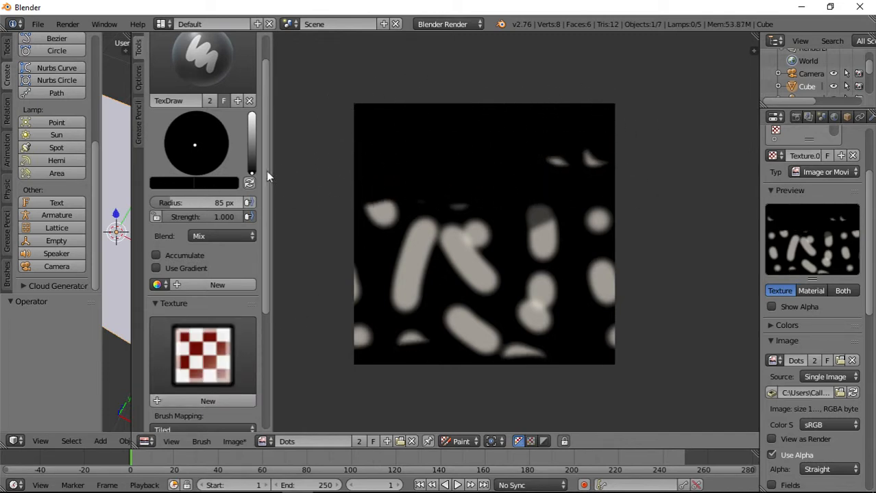
Step: Cover the entire Dots image in near-white with a 293 px brush radius
drag(250, 140, 256, 110)
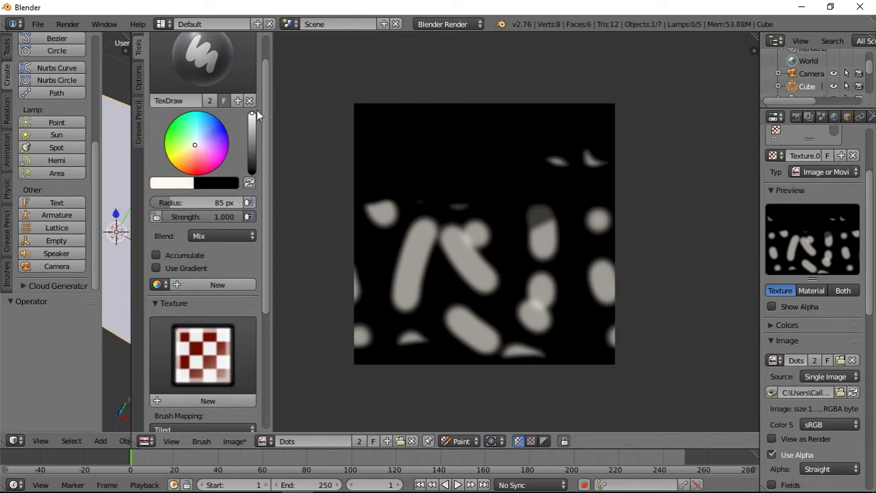
drag(181, 203, 207, 202)
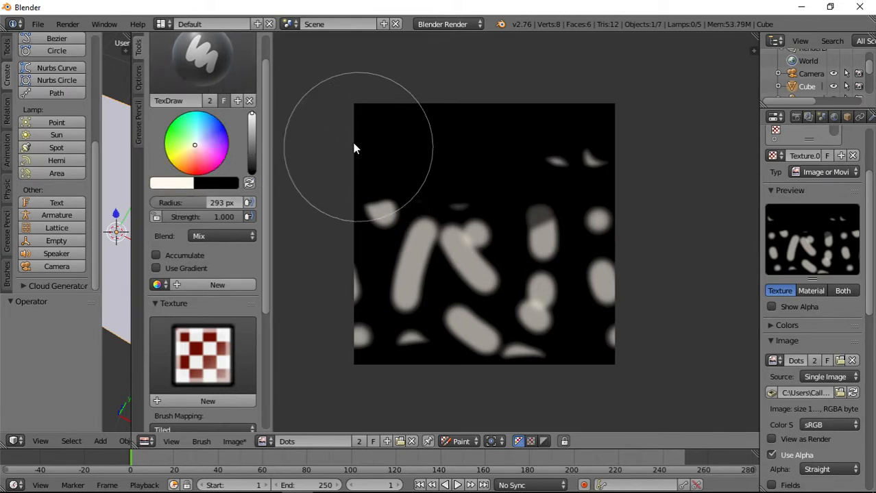
mouse_move(353, 145)
mouse_down()
mouse_move(677, 156)
mouse_move(408, 244)
mouse_move(333, 303)
mouse_move(604, 333)
mouse_up()
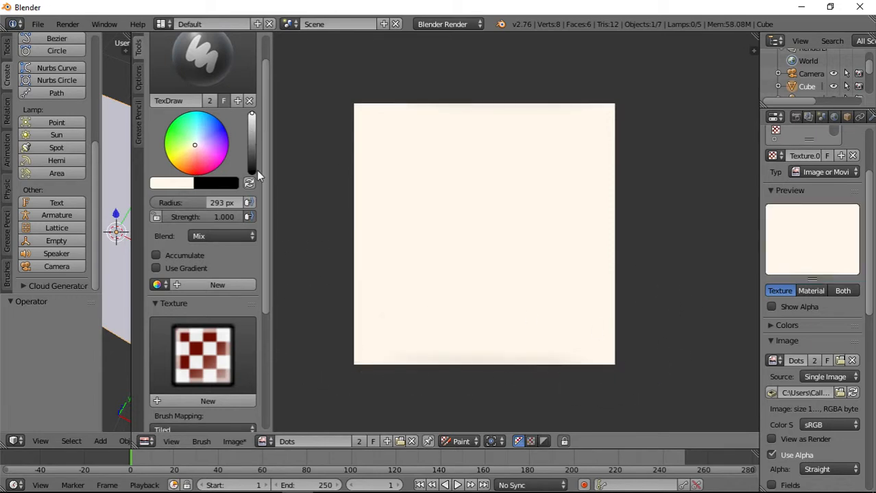
Step: Paint black spots and short strokes on the Dots image with a 64 px brush radius
drag(253, 168, 251, 176)
drag(223, 203, 185, 203)
mouse_move(401, 141)
mouse_down()
mouse_move(403, 178)
mouse_move(425, 232)
mouse_up()
drag(455, 266, 465, 279)
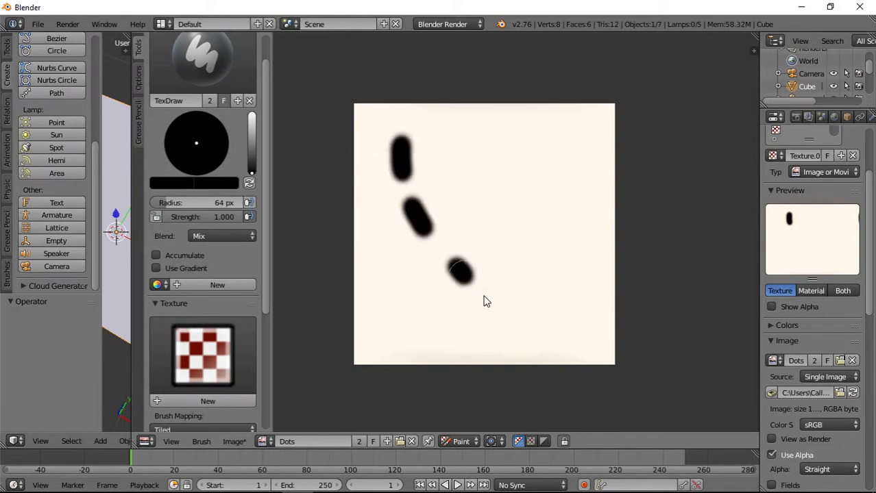
click(507, 299)
drag(552, 141, 552, 163)
click(467, 168)
drag(588, 240, 579, 279)
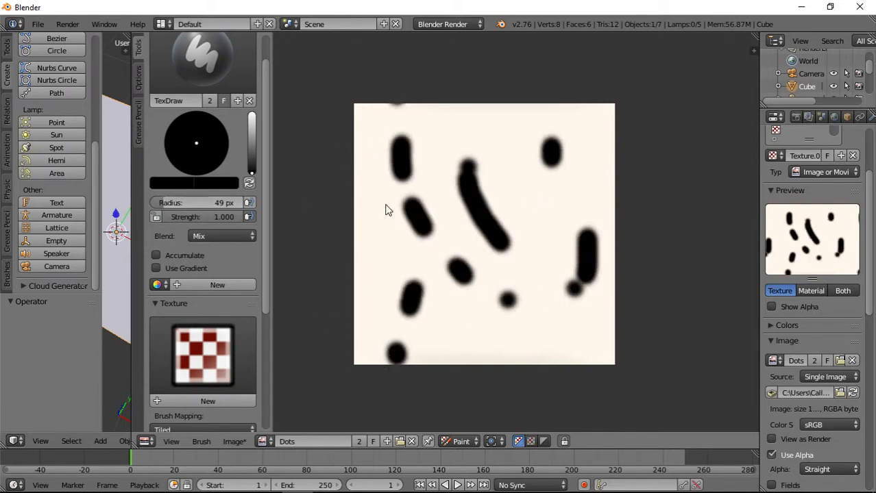
Step: Fill the gaps of the Dots image with smaller black spots and strokes at a 49 px radius, crossing the edges
drag(370, 223, 389, 252)
mouse_move(509, 350)
mouse_down()
mouse_move(525, 362)
mouse_move(574, 310)
mouse_up()
drag(542, 207, 534, 189)
drag(522, 172, 544, 177)
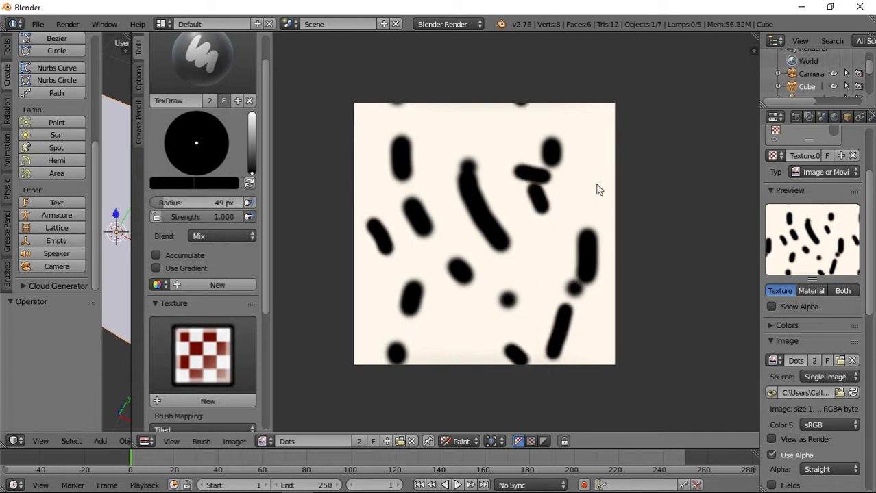
drag(599, 186, 602, 191)
click(603, 229)
drag(527, 262, 526, 277)
drag(480, 337, 468, 349)
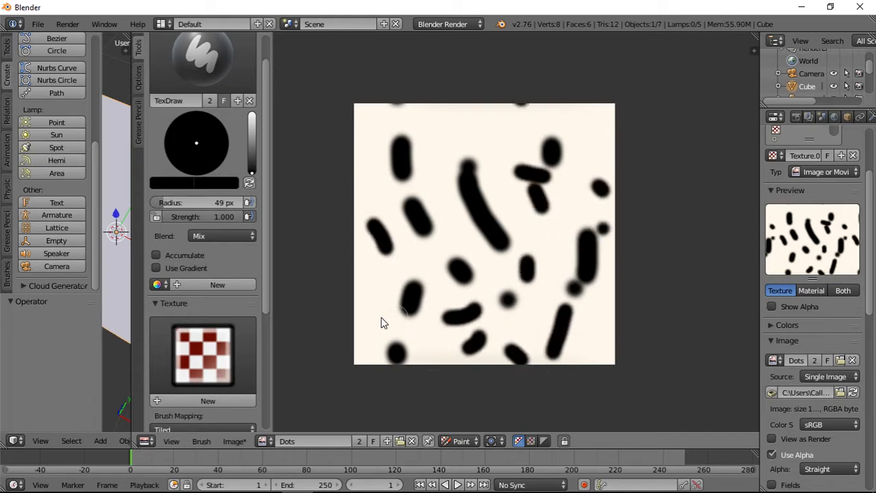
drag(367, 300, 358, 291)
drag(396, 274, 408, 264)
click(460, 132)
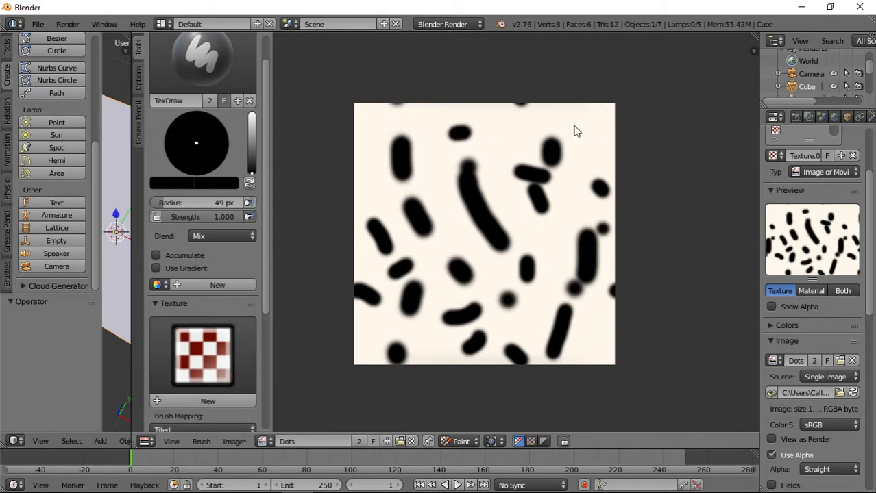
drag(574, 127, 581, 124)
drag(603, 124, 611, 136)
drag(485, 175, 488, 206)
click(527, 228)
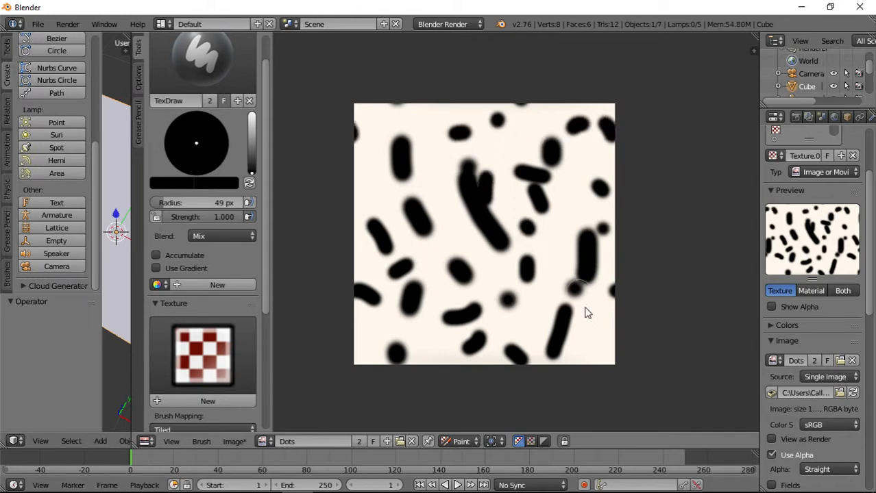
drag(586, 335, 592, 347)
click(603, 361)
drag(590, 306, 608, 309)
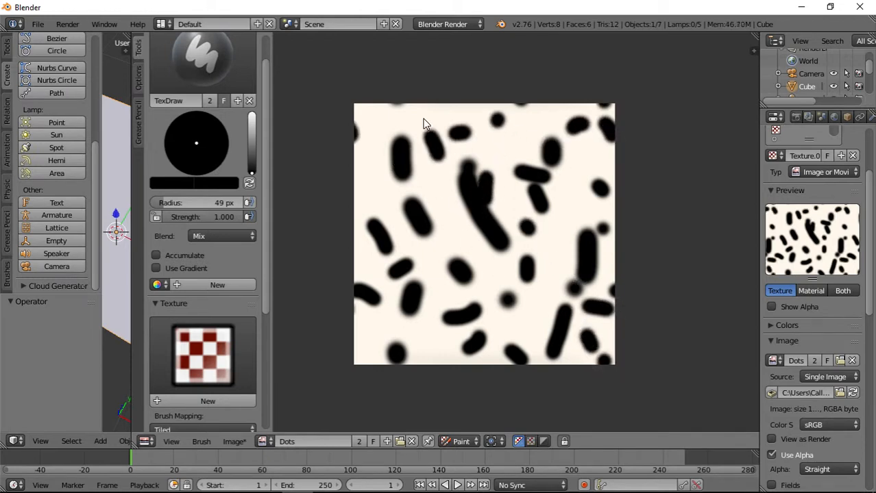
drag(376, 185, 357, 195)
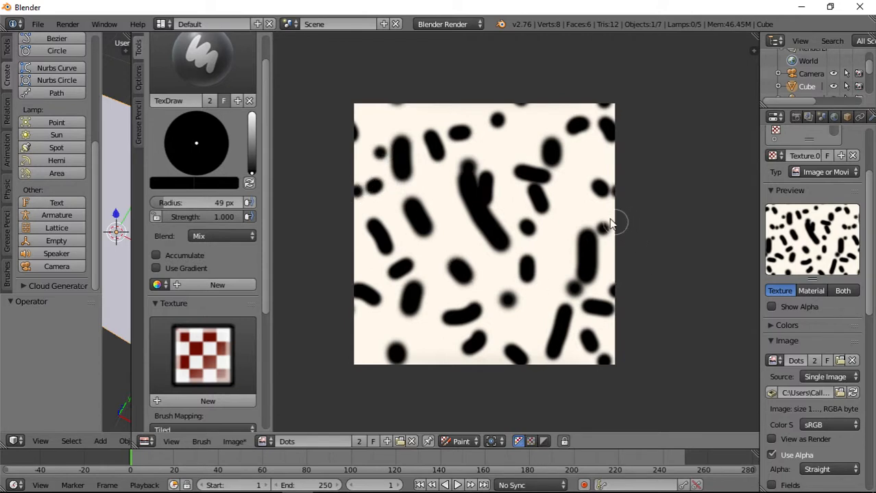
Step: Save the repainted Dots image and display the Moss image for painting
click(235, 441)
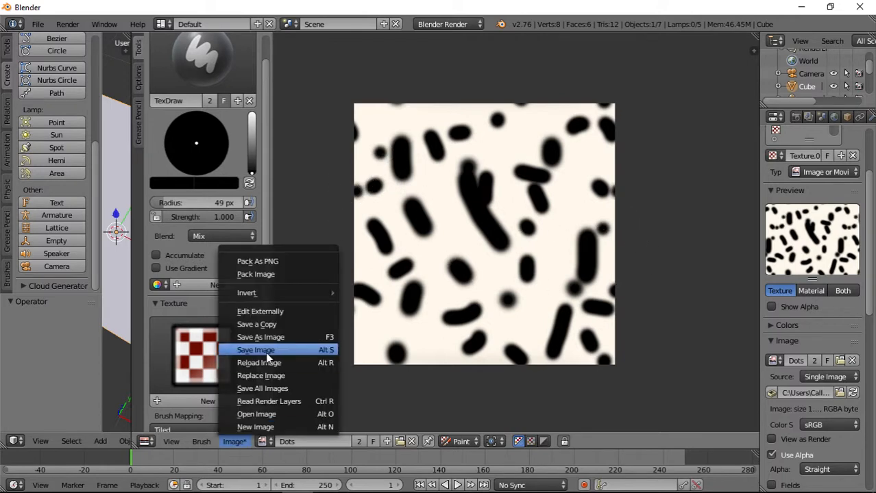
click(302, 345)
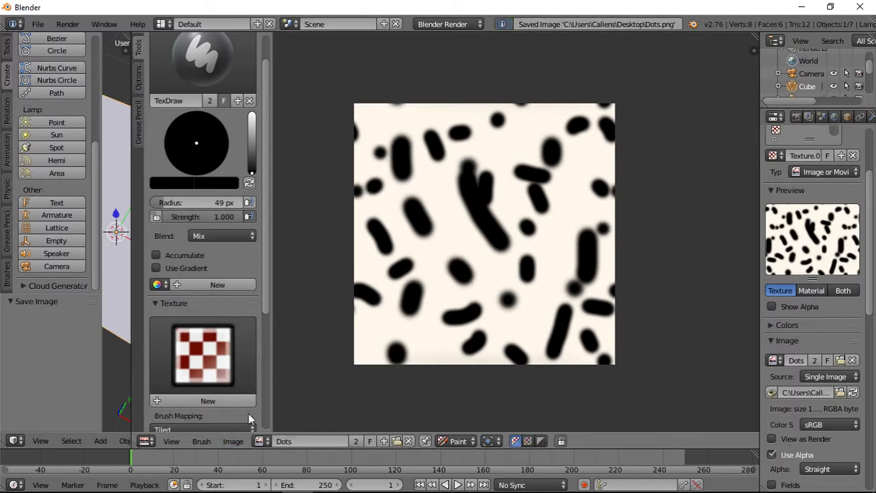
click(263, 441)
click(310, 322)
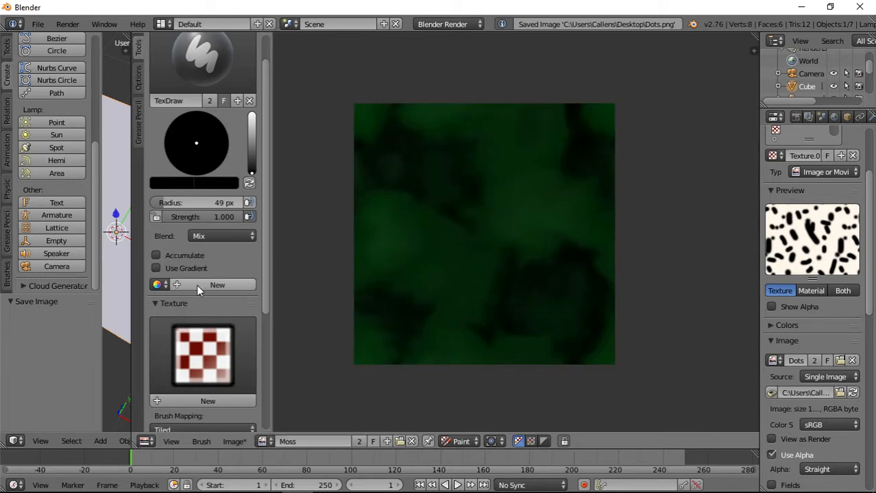
Step: Assign the dots texture Texture.002 to the brush and set its colour to a dark yellowish green
click(181, 394)
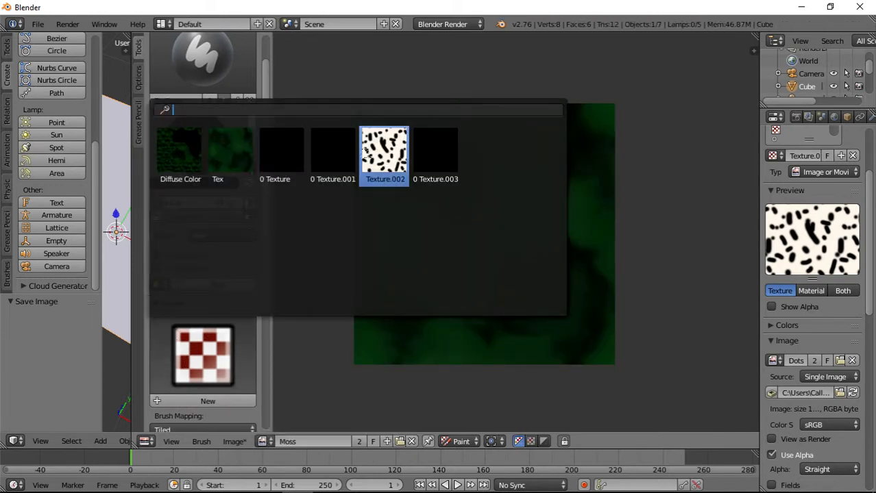
click(384, 151)
drag(251, 173, 251, 159)
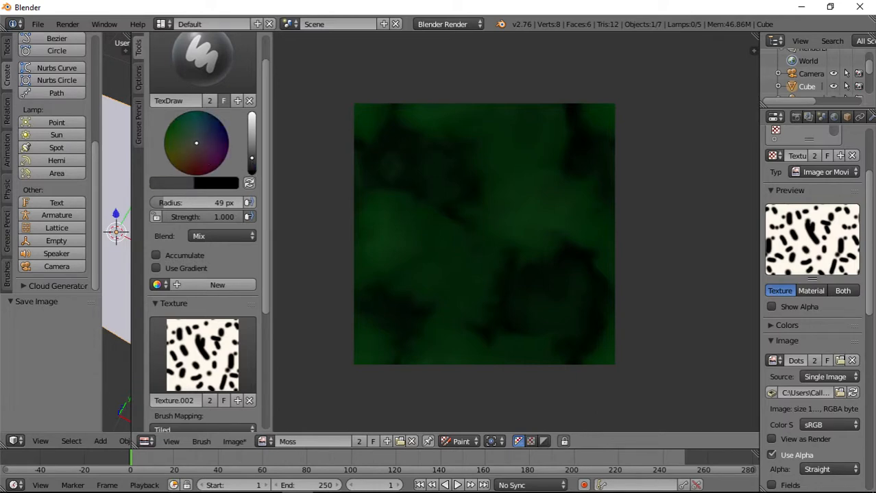
click(167, 131)
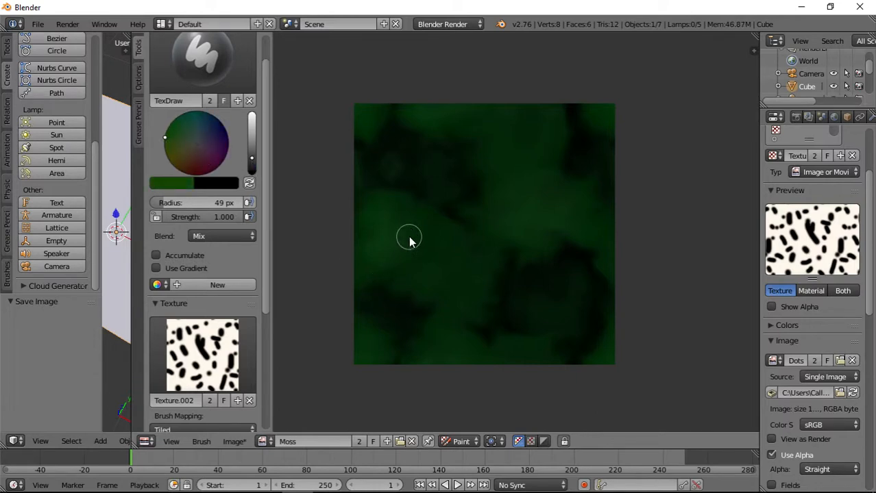
Step: Set the brush radius to 133 px and strength to 0.205, testing the green dots on the moss
click(472, 278)
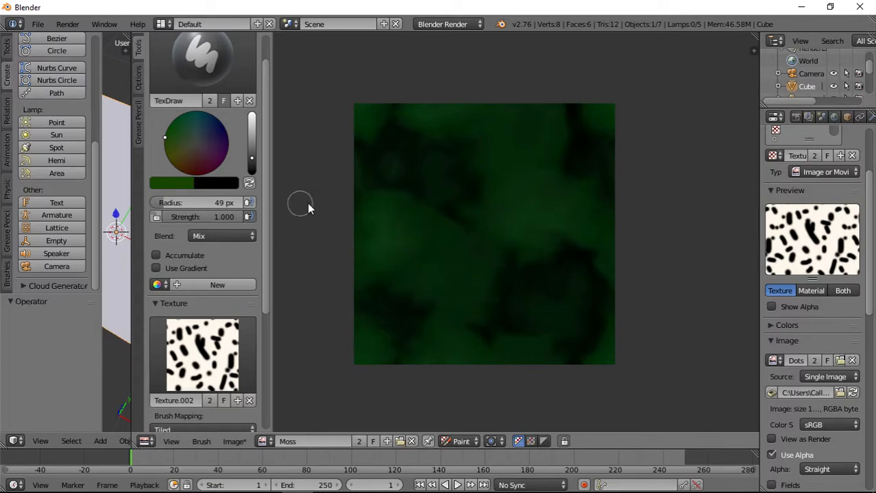
scroll(395, 219, up, 2)
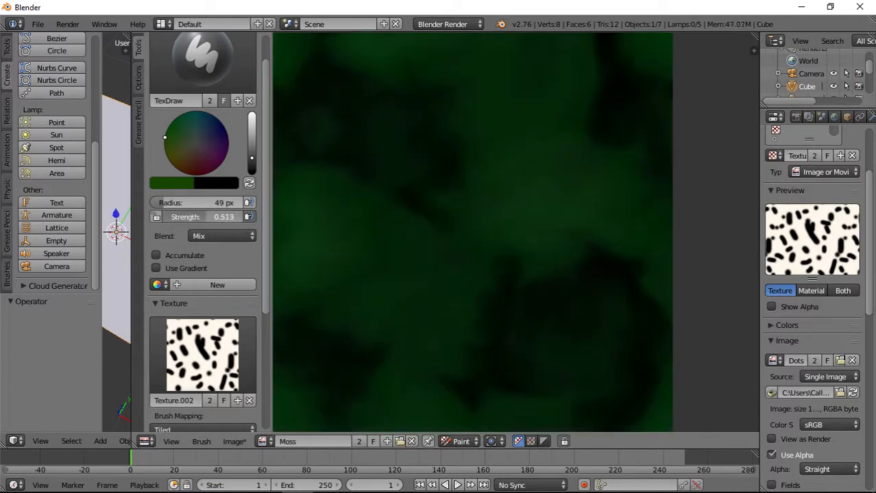
drag(174, 205, 190, 206)
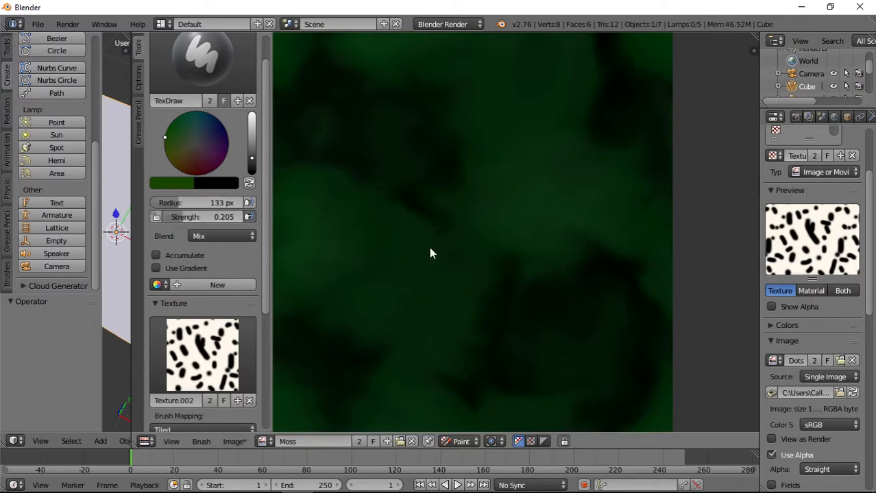
drag(391, 244, 434, 297)
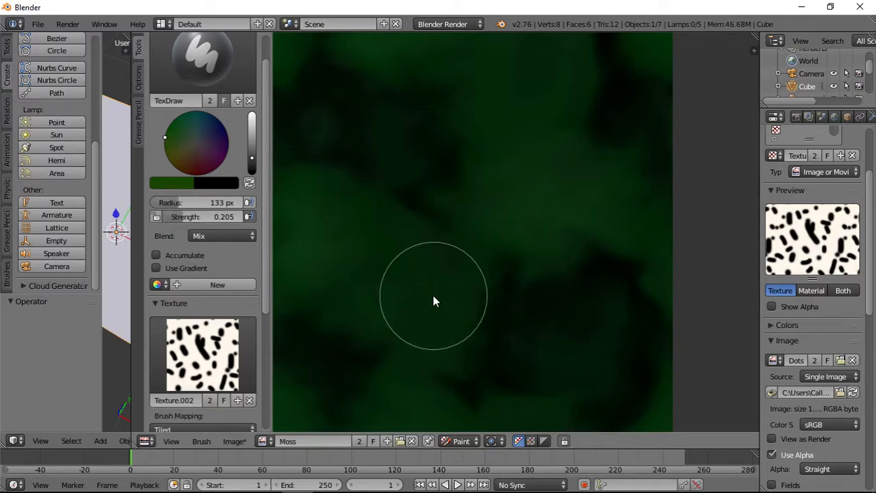
Step: Darken the green brush colour further and paint textured dots in patches across the Moss image
click(251, 168)
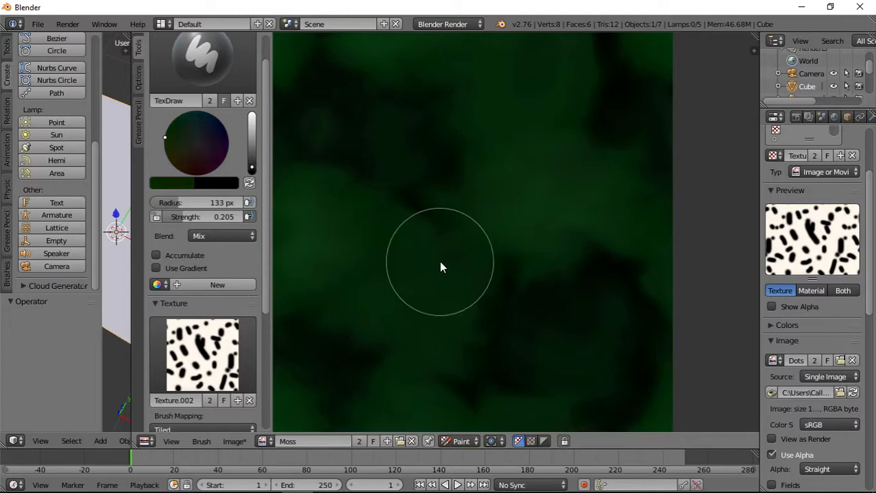
scroll(541, 326, down, 1)
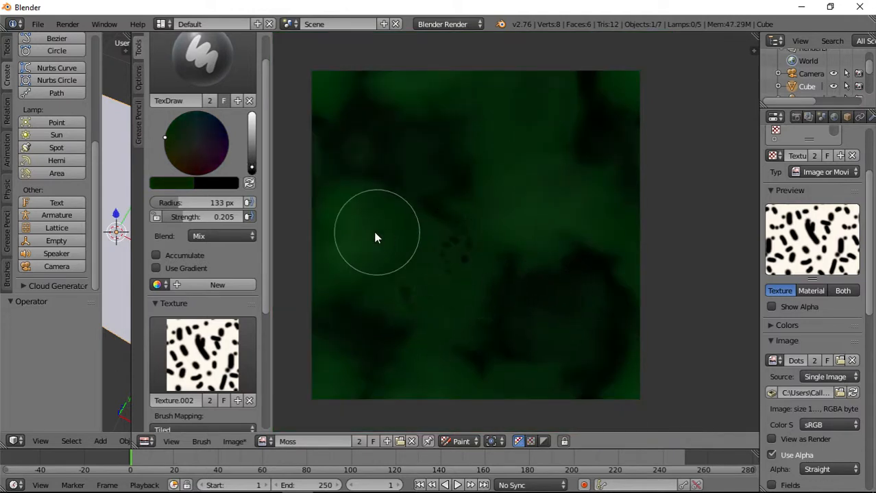
mouse_move(366, 155)
mouse_down()
mouse_move(365, 110)
mouse_move(481, 96)
mouse_move(560, 105)
mouse_move(632, 219)
mouse_move(511, 210)
mouse_move(534, 160)
mouse_move(571, 209)
mouse_move(597, 307)
mouse_move(561, 347)
mouse_move(535, 309)
mouse_move(433, 354)
mouse_move(429, 374)
mouse_move(353, 374)
mouse_move(351, 314)
mouse_up()
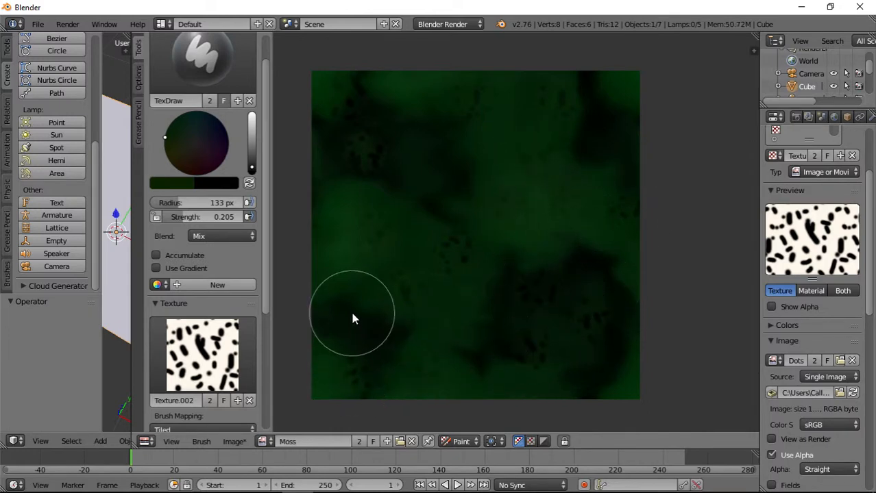
Step: Set the brush radius to 86 px and paint more dots over the moss, including its dark patches
click(219, 203)
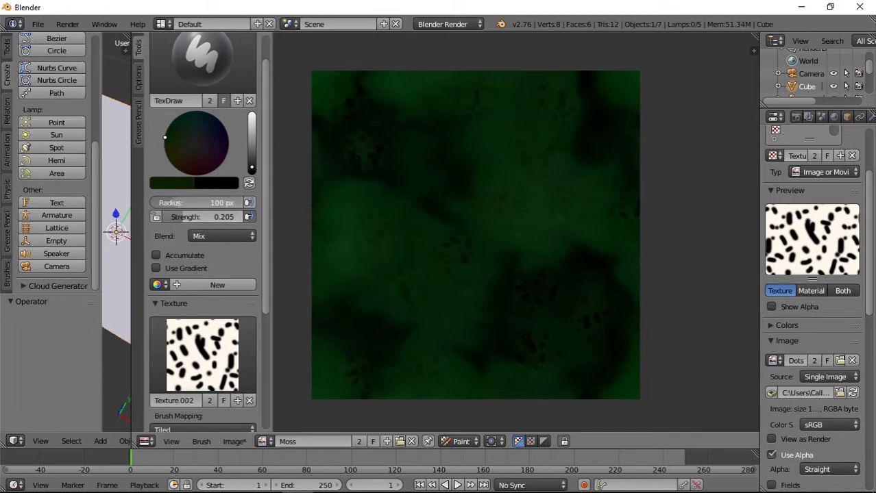
text(86)
key(Return)
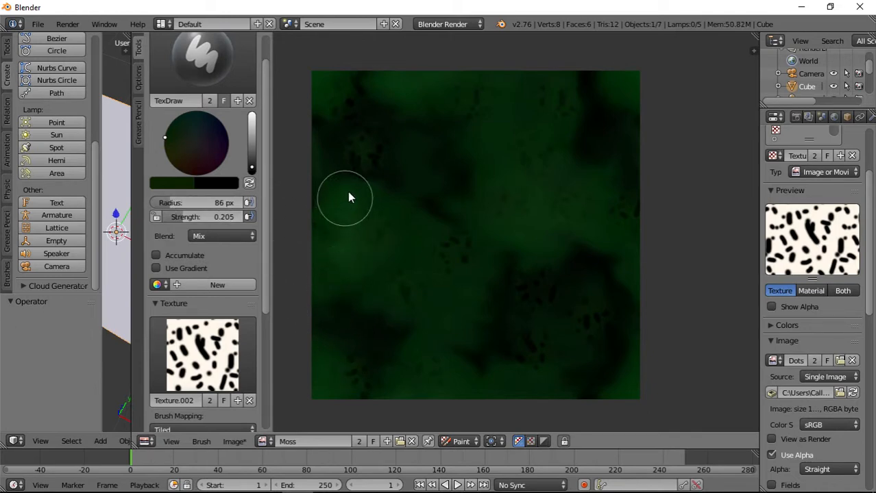
mouse_move(348, 193)
mouse_down()
mouse_move(403, 192)
mouse_move(403, 245)
mouse_up()
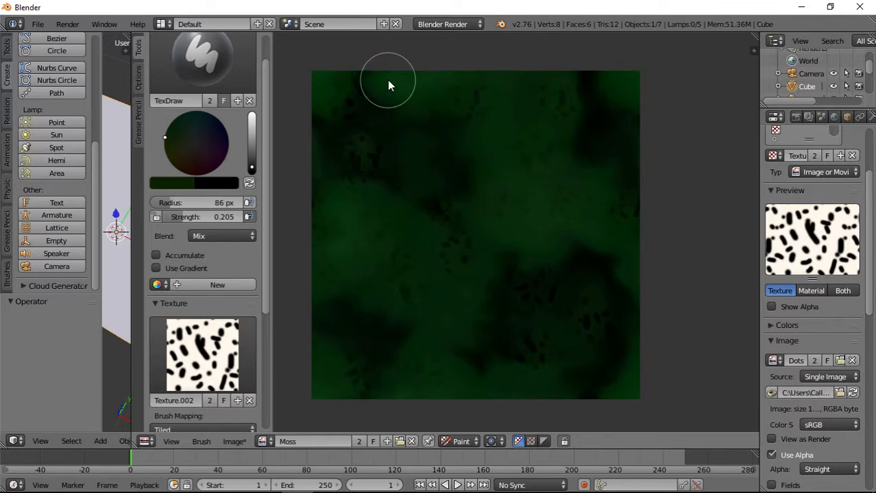
drag(443, 81, 517, 201)
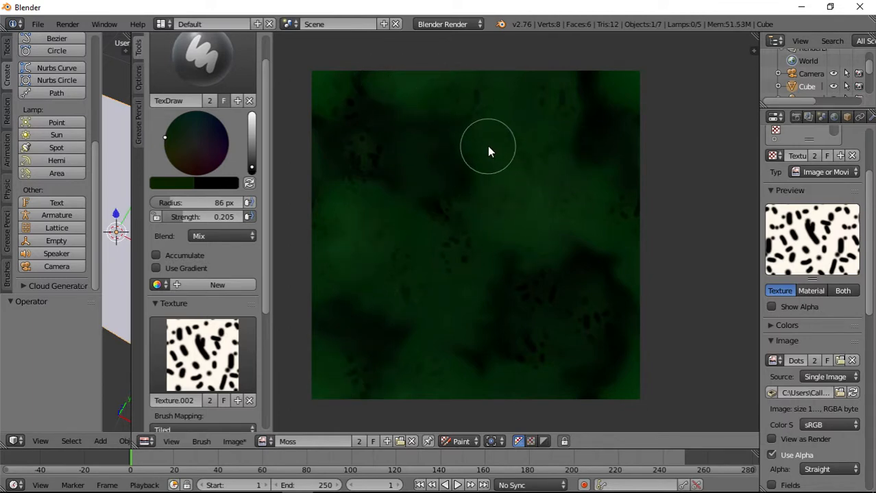
mouse_move(488, 146)
mouse_down()
mouse_move(623, 89)
mouse_move(606, 315)
mouse_move(575, 359)
mouse_up()
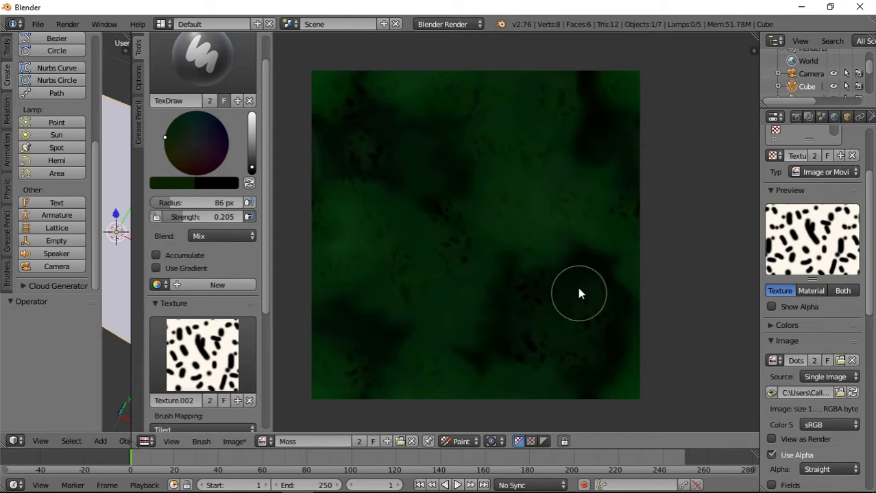
drag(579, 293, 556, 342)
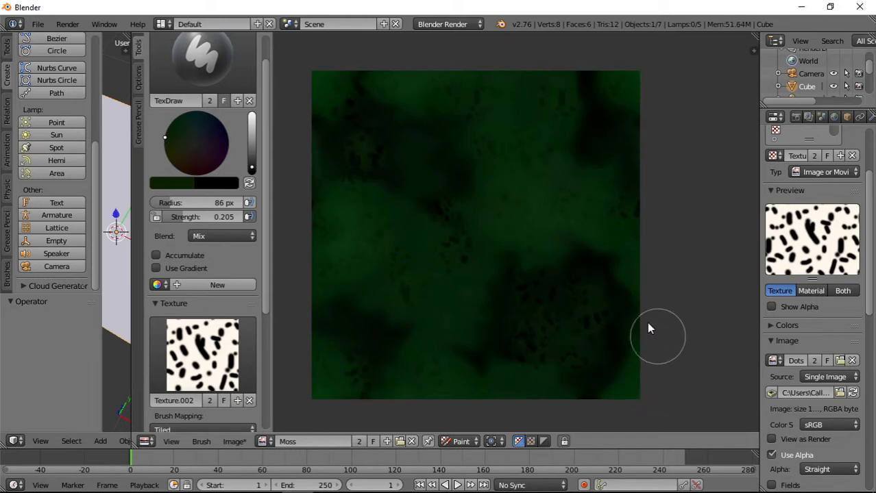
scroll(579, 274, down, 3)
scroll(569, 286, up, 1)
scroll(569, 286, up, 5)
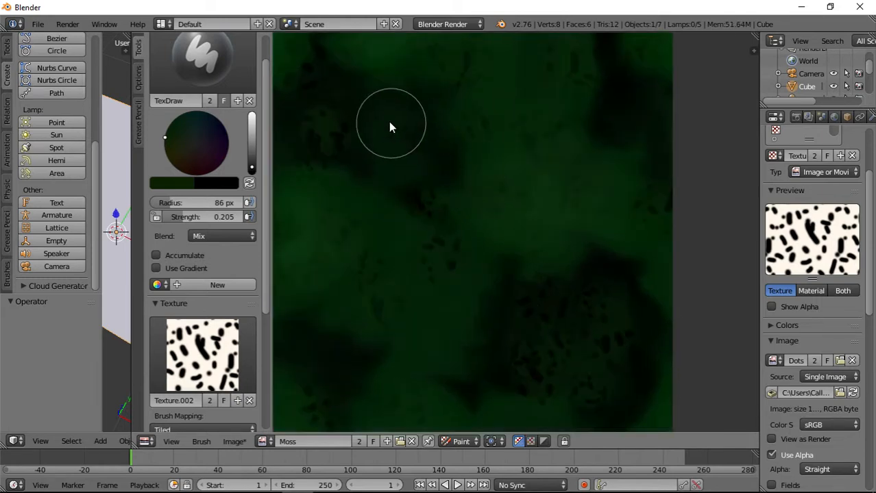
scroll(476, 295, down, 3)
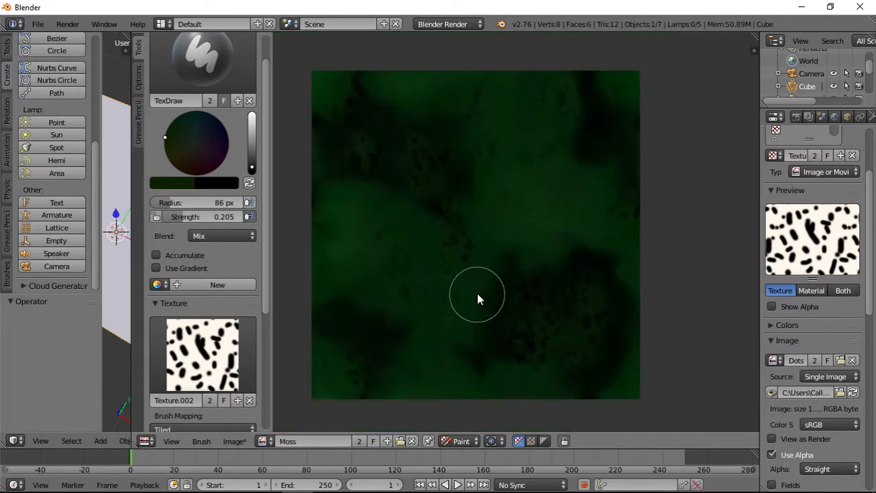
scroll(592, 272, up, 3)
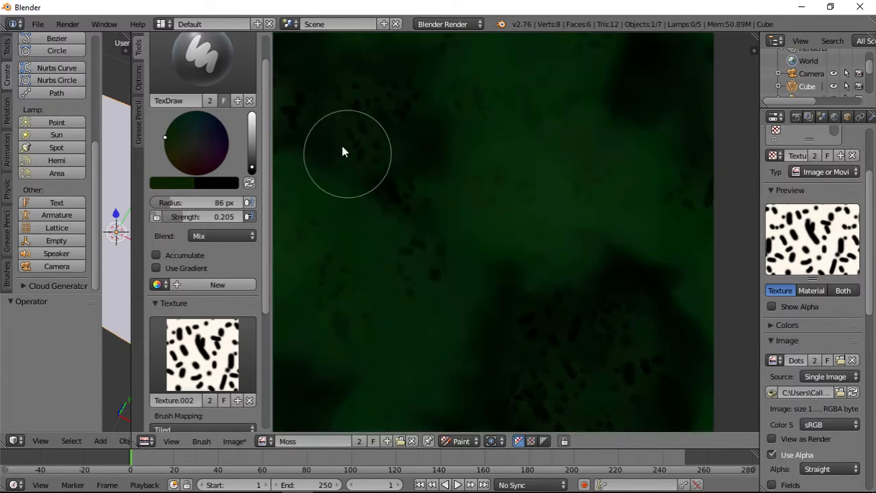
Step: Switch to the Smear brush with 60 px radius and 0.243 strength, and smear the dots in the upper-left dark patch
click(200, 60)
click(332, 127)
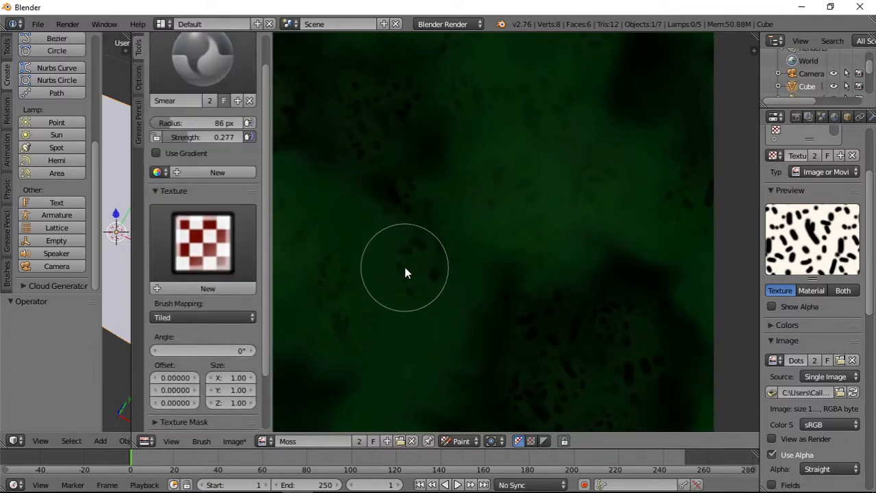
mouse_move(387, 244)
mouse_down()
mouse_move(420, 231)
mouse_move(405, 190)
mouse_move(432, 206)
mouse_move(377, 189)
mouse_move(399, 202)
mouse_move(387, 189)
mouse_up()
drag(204, 137, 166, 124)
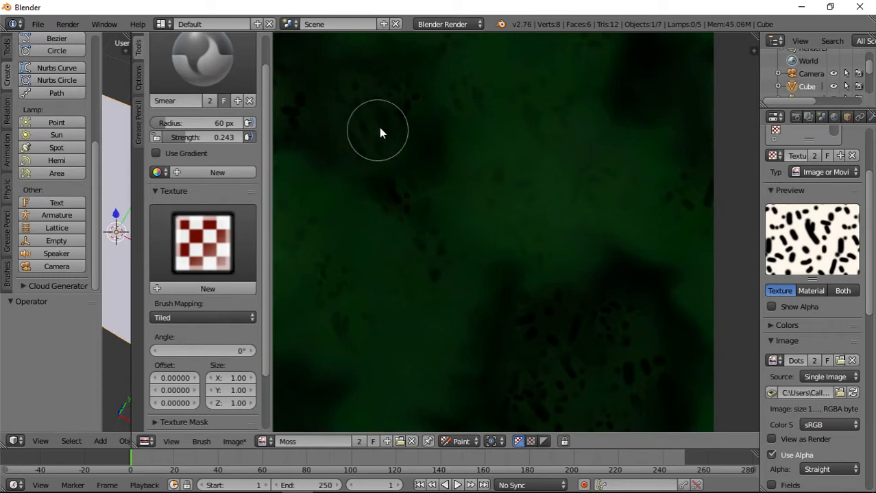
drag(387, 105, 388, 81)
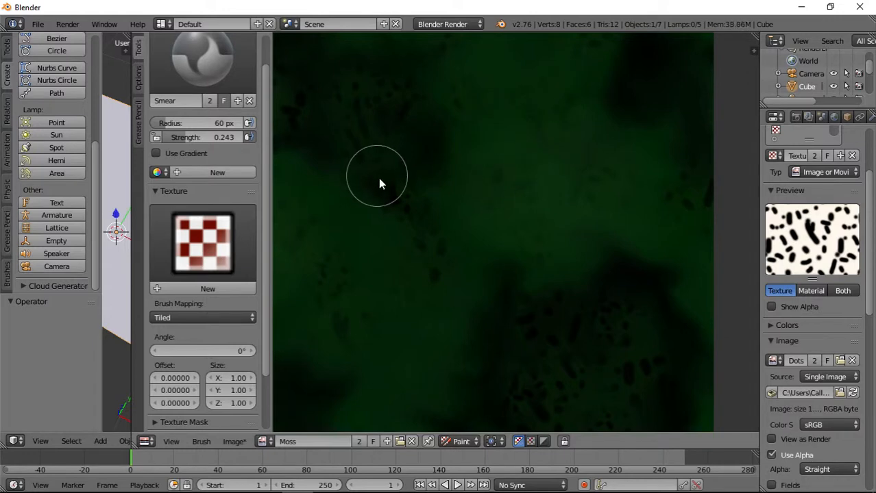
mouse_move(414, 210)
mouse_down()
mouse_move(406, 83)
mouse_move(426, 195)
mouse_move(413, 294)
mouse_move(353, 172)
mouse_up()
Step: Smear the dots in the large lower-right dark patch of the Moss image
mouse_move(478, 293)
middle_down()
mouse_move(467, 285)
mouse_move(440, 182)
middle_up()
mouse_move(524, 189)
mouse_down()
mouse_move(484, 263)
mouse_move(509, 219)
mouse_move(517, 307)
mouse_move(563, 285)
mouse_move(591, 322)
mouse_move(579, 224)
mouse_move(609, 274)
mouse_move(589, 299)
mouse_up()
drag(490, 280, 616, 300)
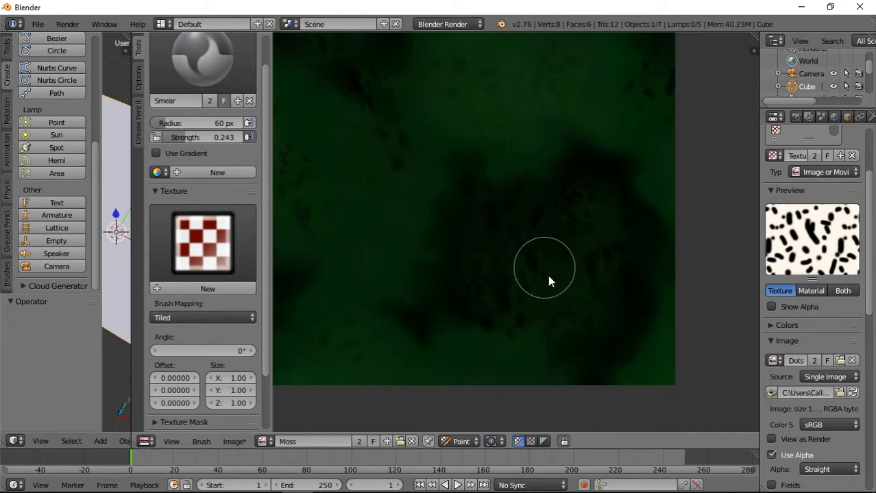
middle_drag(577, 150, 547, 325)
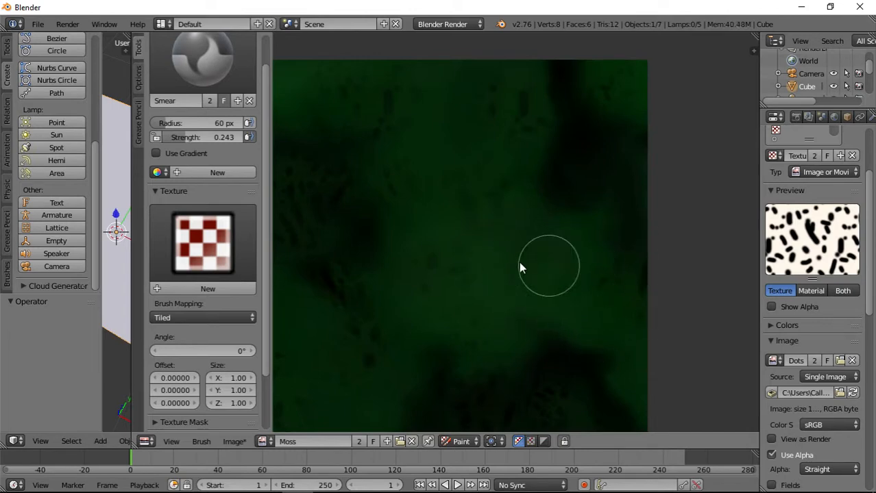
Step: Smear the dots across the central and upper green areas of the Moss image
mouse_move(519, 263)
mouse_down()
mouse_move(423, 277)
mouse_move(485, 287)
mouse_move(506, 181)
mouse_up()
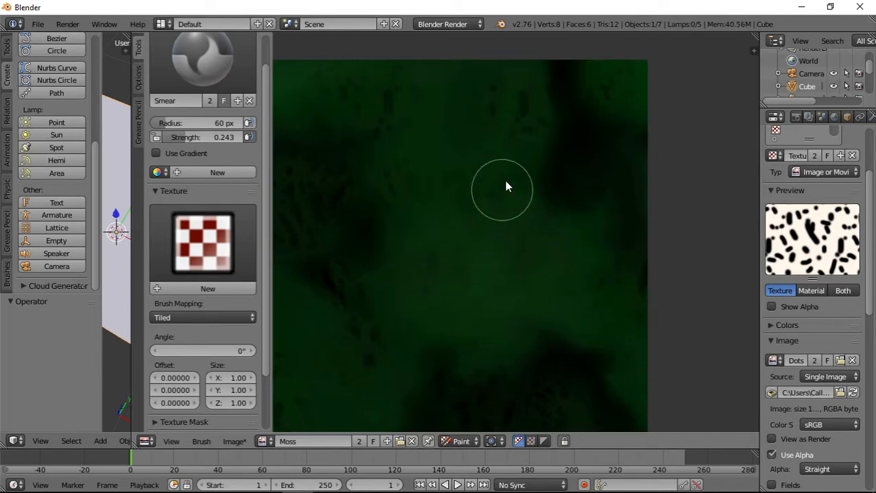
mouse_move(399, 180)
mouse_down()
mouse_move(504, 193)
mouse_move(413, 272)
mouse_move(497, 198)
mouse_up()
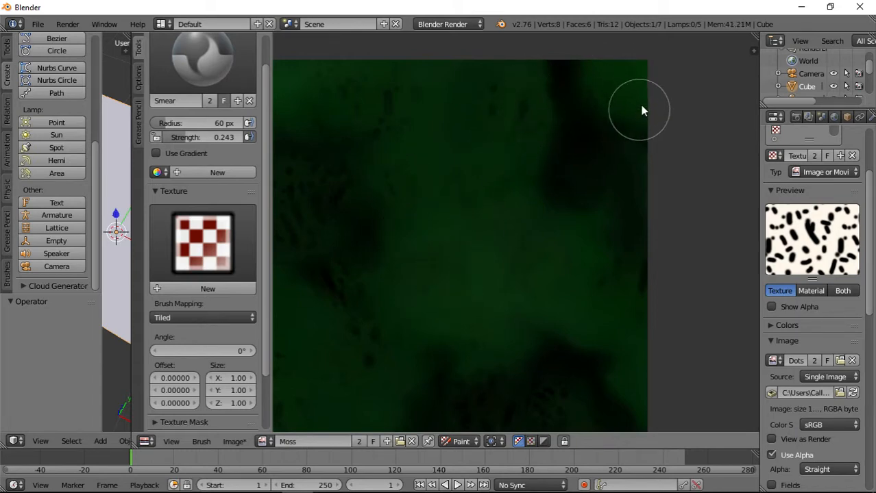
drag(494, 104, 481, 163)
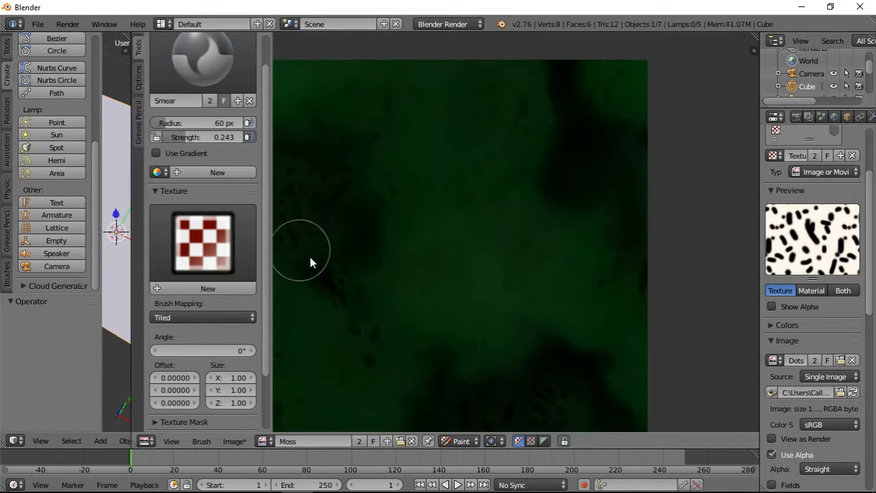
Step: Smear the remaining dots in the upper-left dark patch and the green area below it
scroll(530, 223, up, 1)
scroll(530, 223, up, 1)
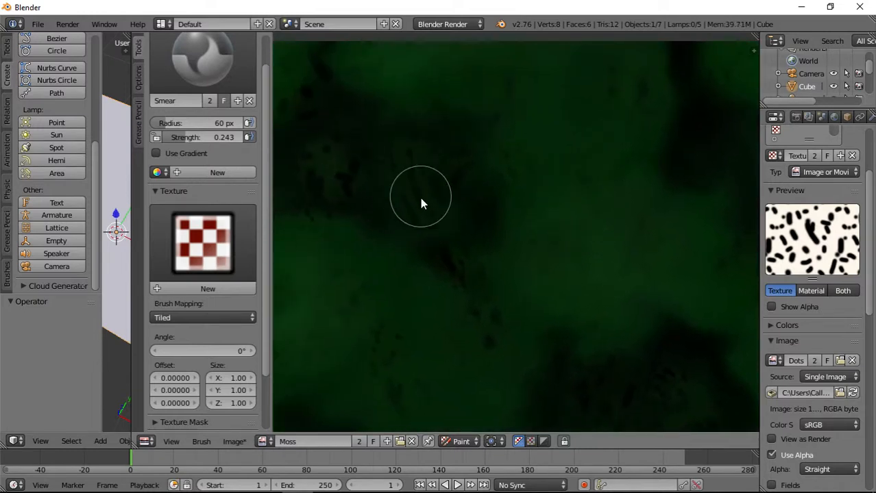
drag(310, 181, 347, 167)
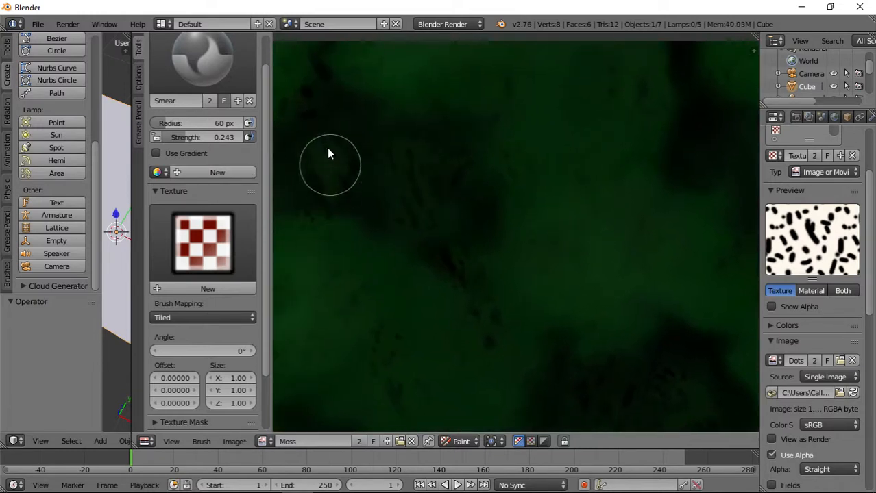
middle_drag(356, 177, 402, 181)
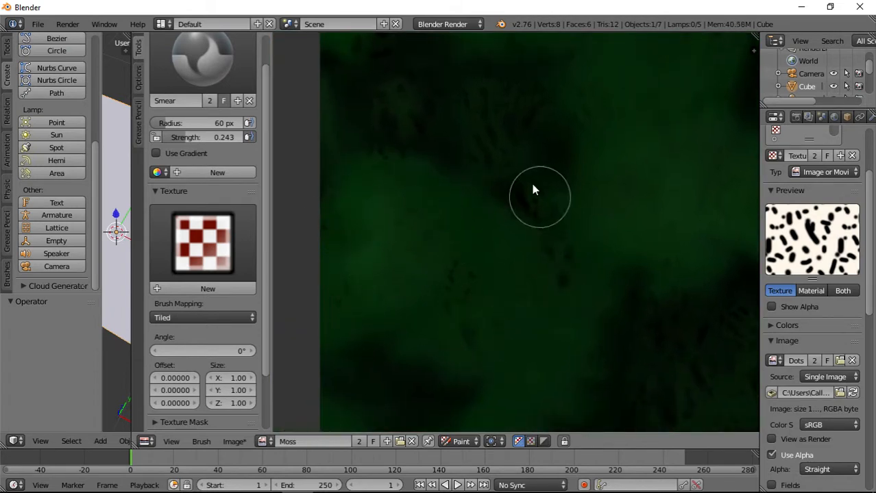
drag(522, 240, 425, 219)
drag(433, 248, 336, 308)
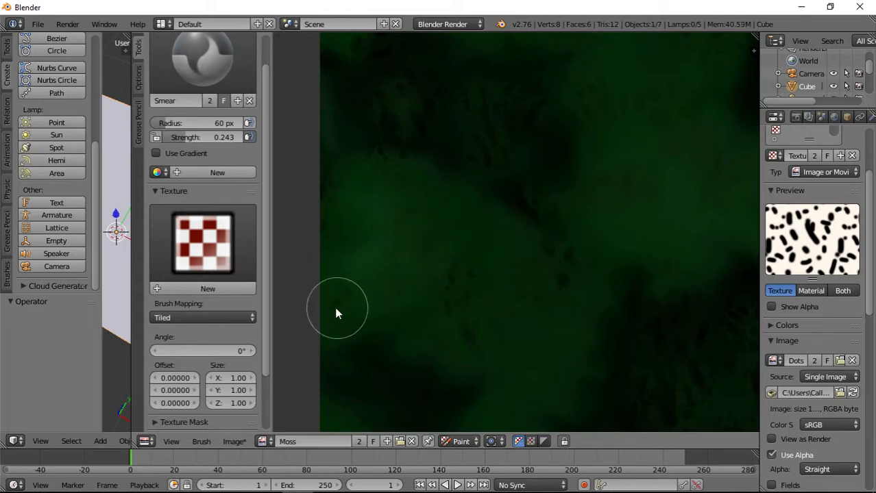
Step: Smear the dots in the lower-right dark patch and along the lower edge of the Moss image
middle_drag(554, 278, 525, 202)
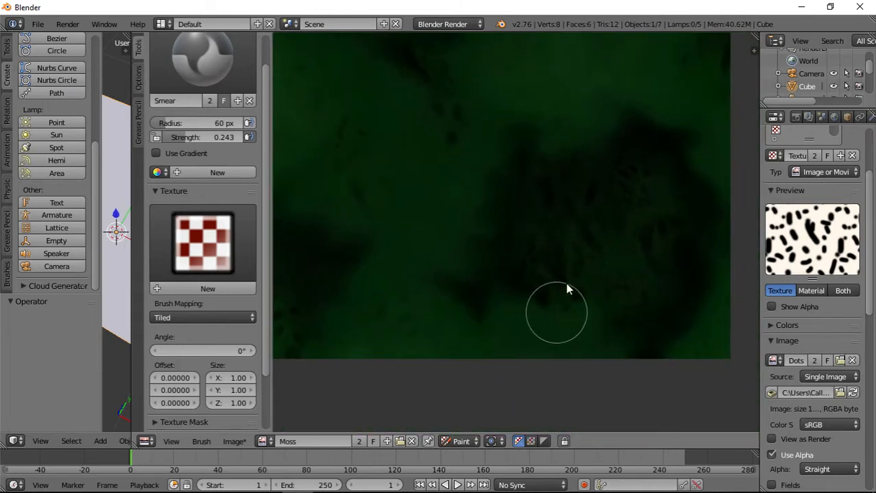
mouse_move(554, 285)
mouse_down()
mouse_move(587, 248)
mouse_move(617, 239)
mouse_move(639, 168)
mouse_move(662, 270)
mouse_move(584, 298)
mouse_move(410, 333)
mouse_move(374, 310)
mouse_up()
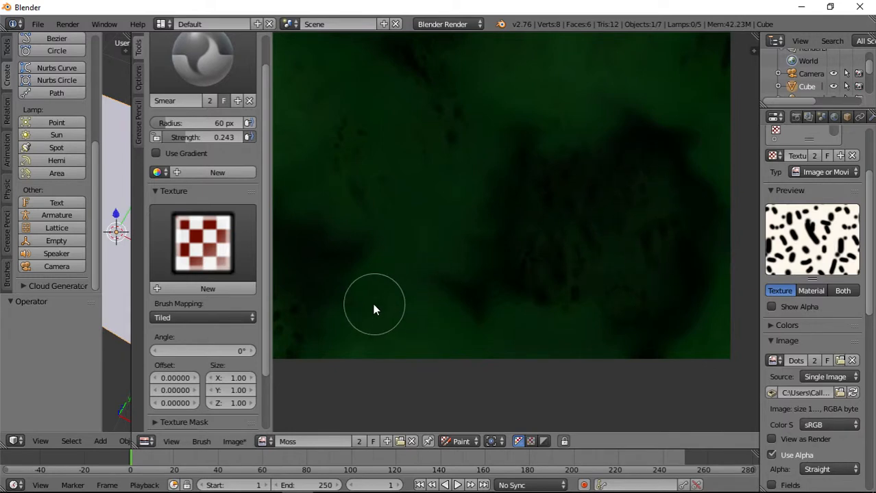
middle_drag(454, 291, 534, 263)
mouse_move(364, 309)
mouse_down()
mouse_move(317, 248)
mouse_move(417, 270)
mouse_up()
scroll(541, 226, down, 5)
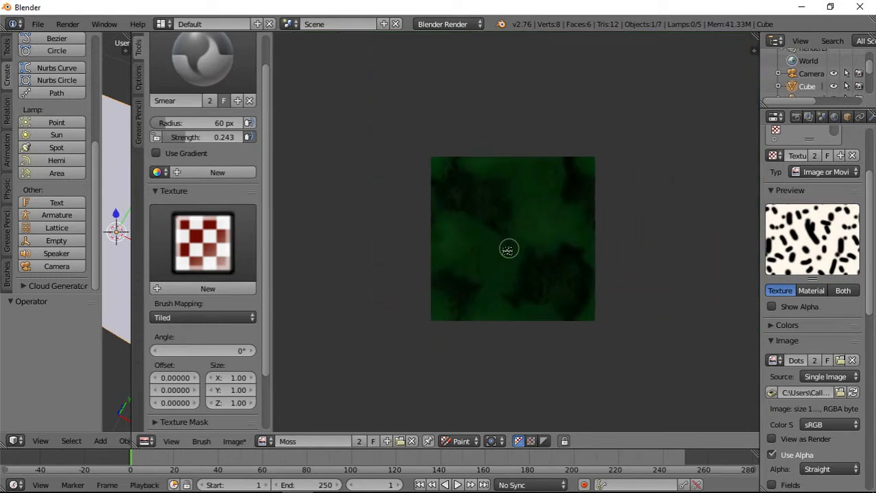
scroll(594, 297, up, 1)
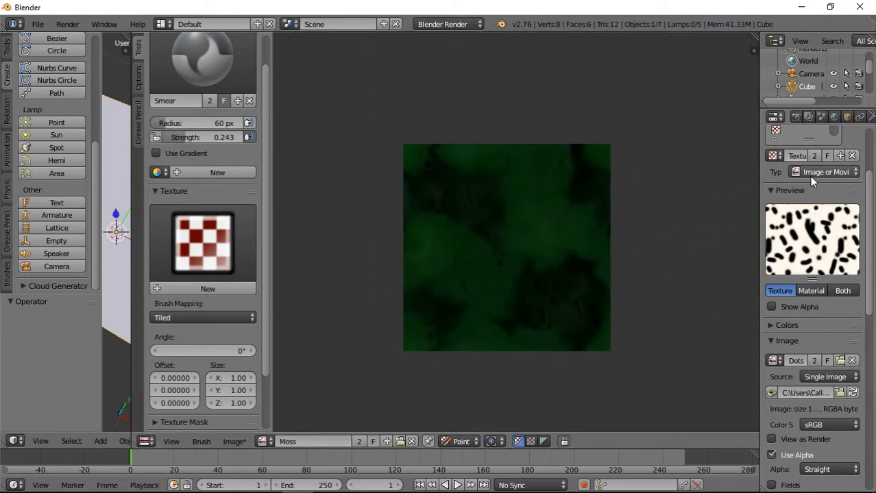
Step: Change the texture type to Noise, assign that texture to the Smear brush, and switch to the TexDraw brush
click(834, 172)
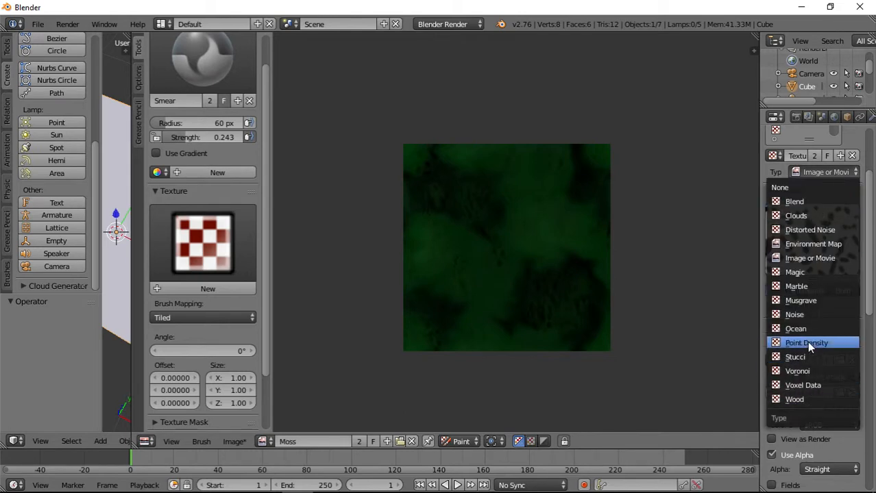
click(804, 313)
scroll(824, 252, up, 2)
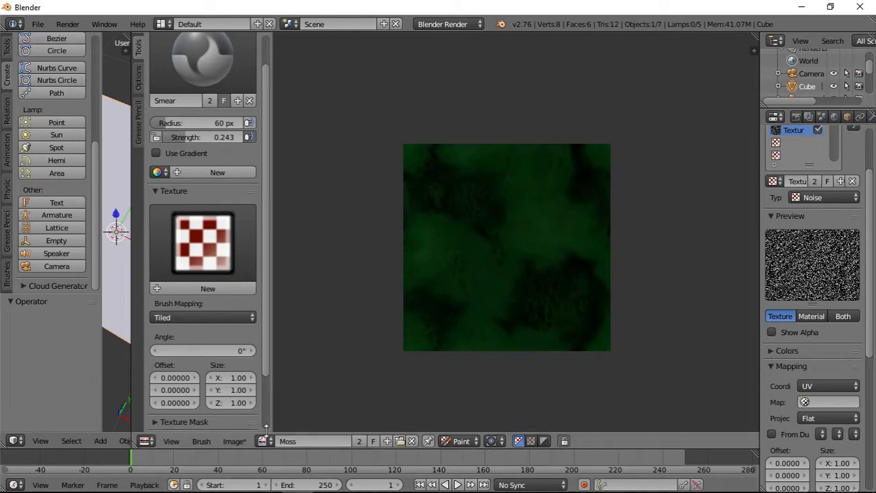
click(218, 270)
click(401, 336)
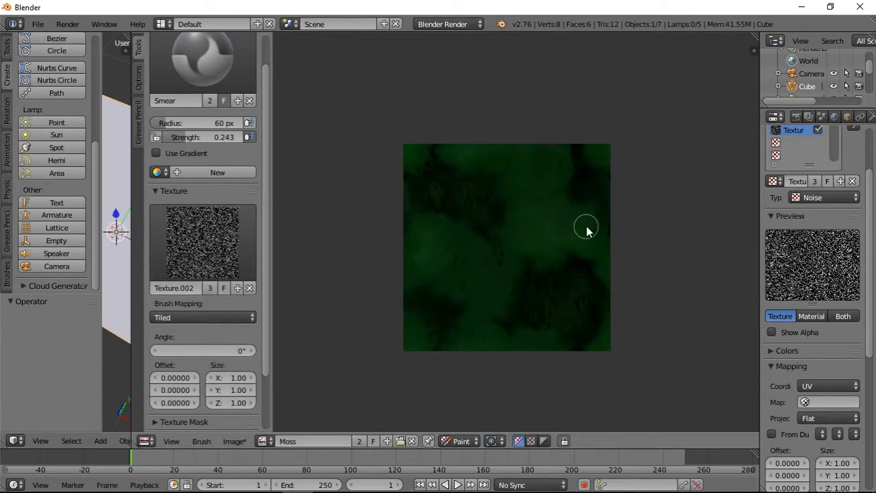
click(202, 58)
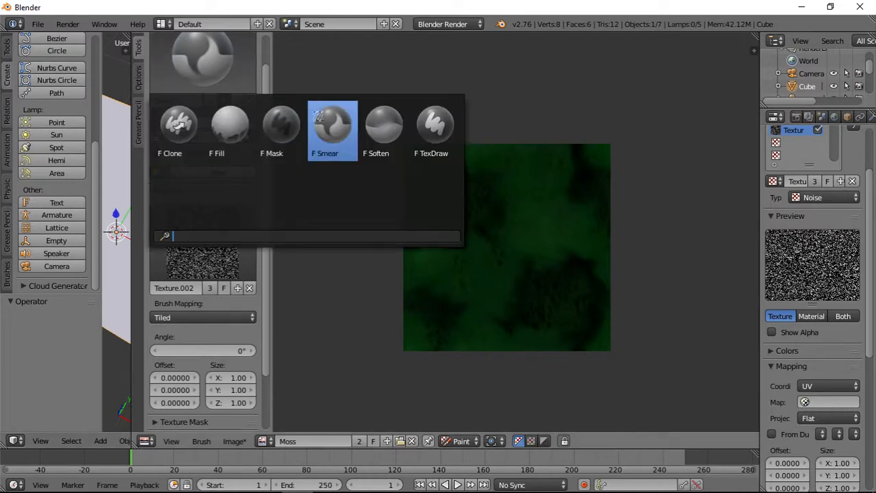
click(439, 144)
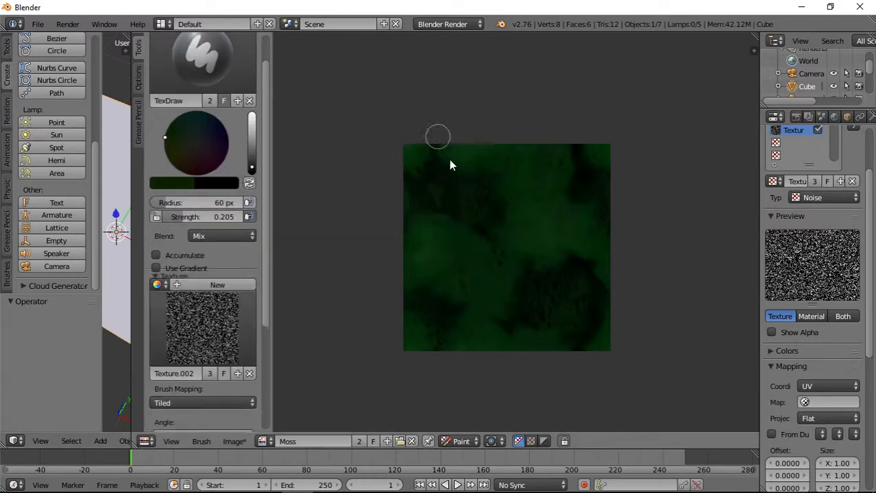
Step: Set the TexDraw brush radius to 348 px
scroll(532, 219, up, 5)
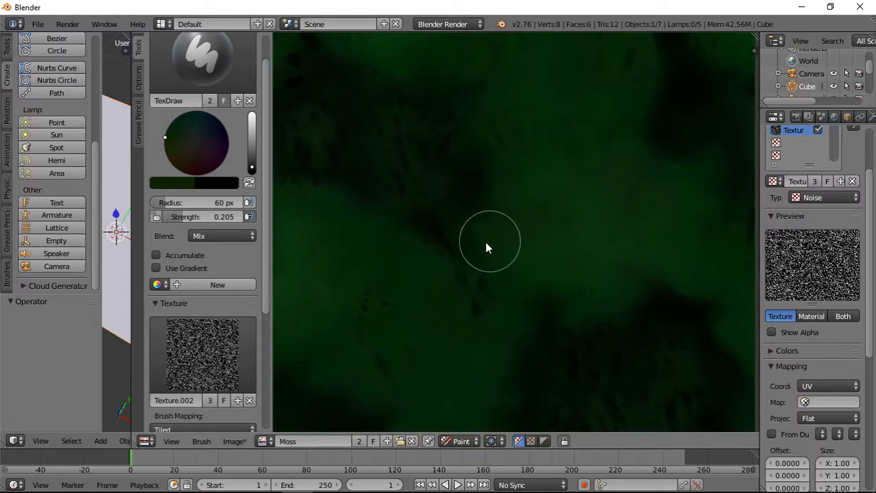
middle_drag(488, 244, 568, 218)
key(f)
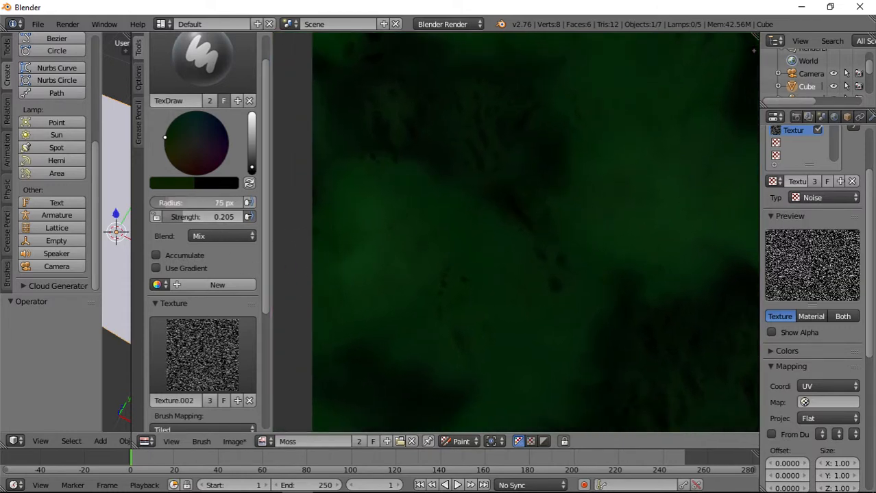
click(470, 207)
Step: Try painting the dark green noise texture over the middle of the Moss image
mouse_move(473, 202)
mouse_down()
mouse_move(450, 245)
mouse_move(367, 306)
mouse_move(516, 268)
mouse_up()
scroll(515, 269, down, 5)
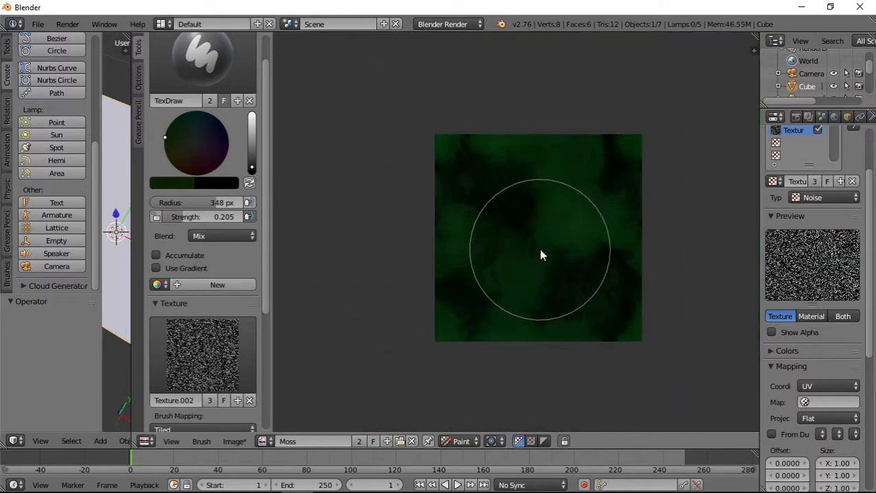
mouse_move(567, 254)
mouse_down()
mouse_move(592, 303)
mouse_move(544, 307)
mouse_move(489, 186)
mouse_move(470, 270)
mouse_move(481, 254)
mouse_move(561, 258)
mouse_up()
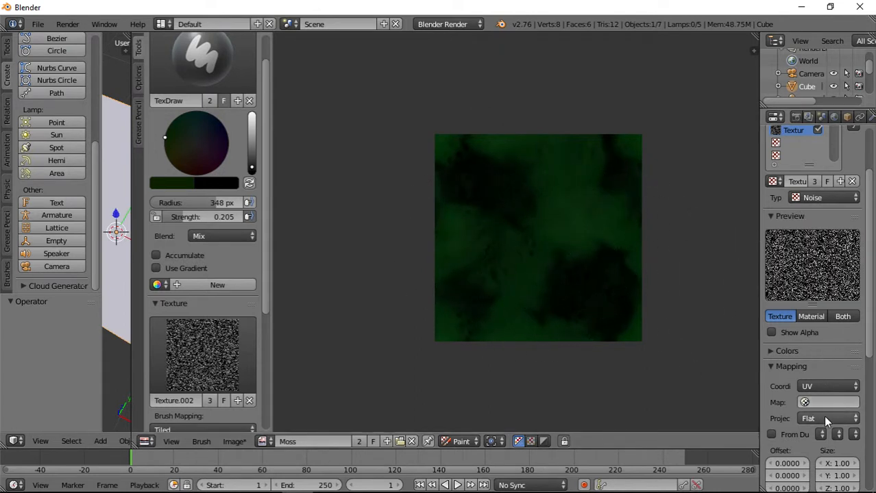
Step: Set the noise texture's mapping size to 5 on X, Y and Z
scroll(842, 455, down, 1)
click(834, 439)
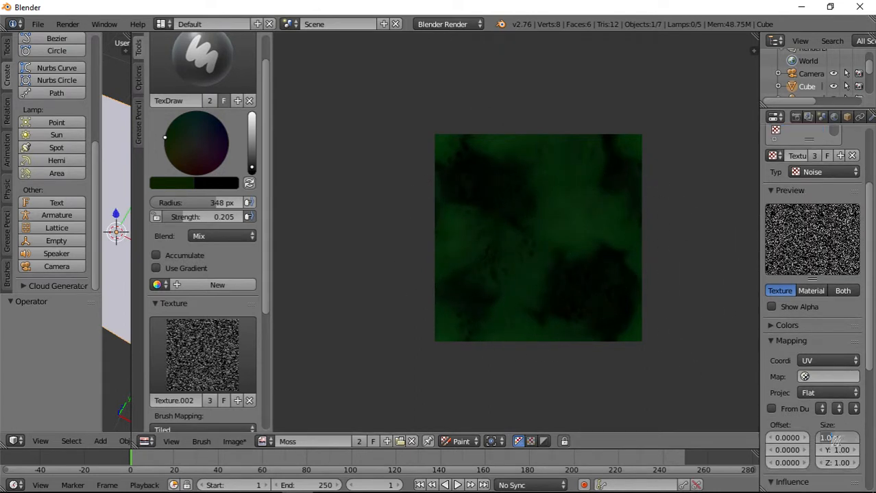
key(Return)
click(843, 451)
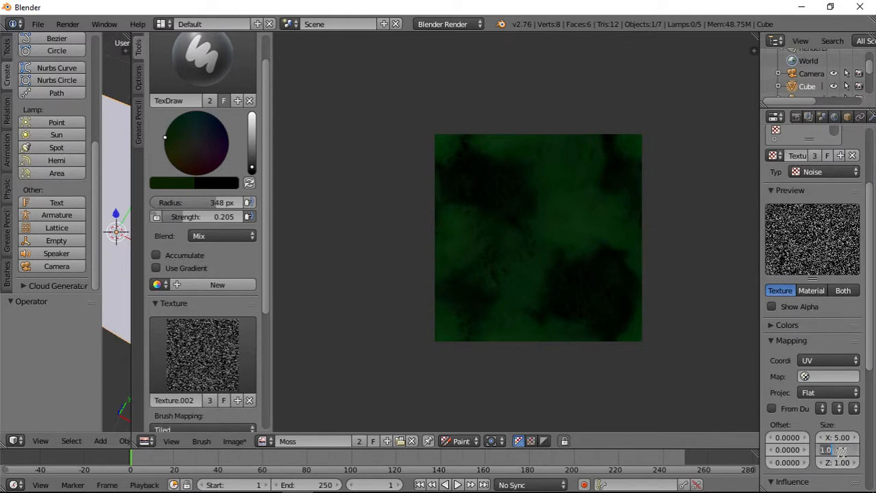
key(Return)
click(841, 463)
text(5)
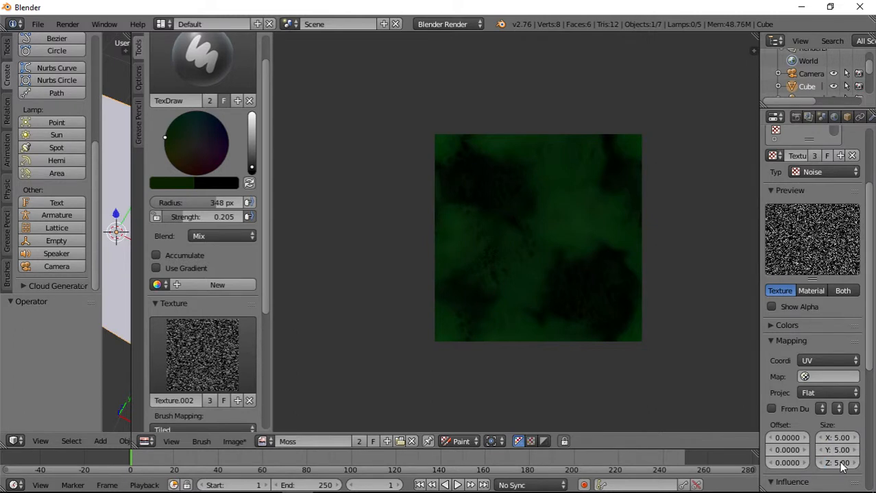
key(Return)
Step: Try painting dark noise over the upper, right and lower parts of the Moss image, and inspect the result up close
scroll(531, 254, up, 2)
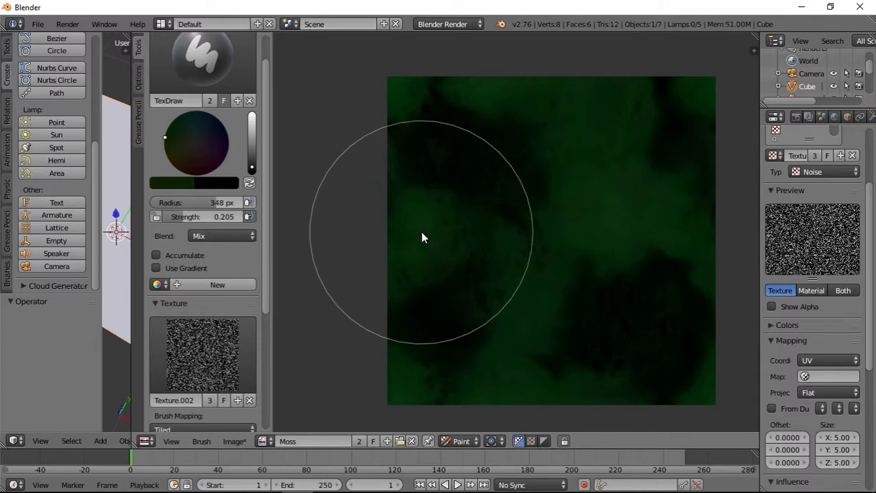
click(617, 146)
click(680, 300)
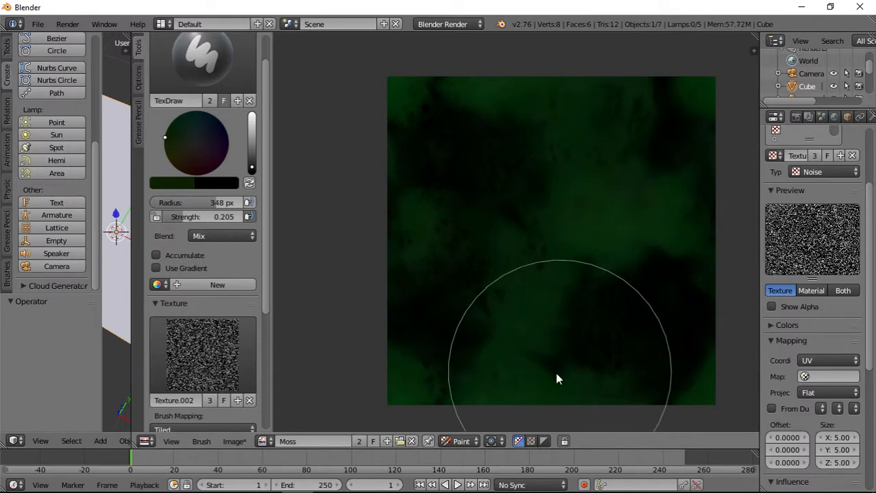
click(548, 376)
scroll(635, 346, up, 1)
scroll(616, 259, down, 3)
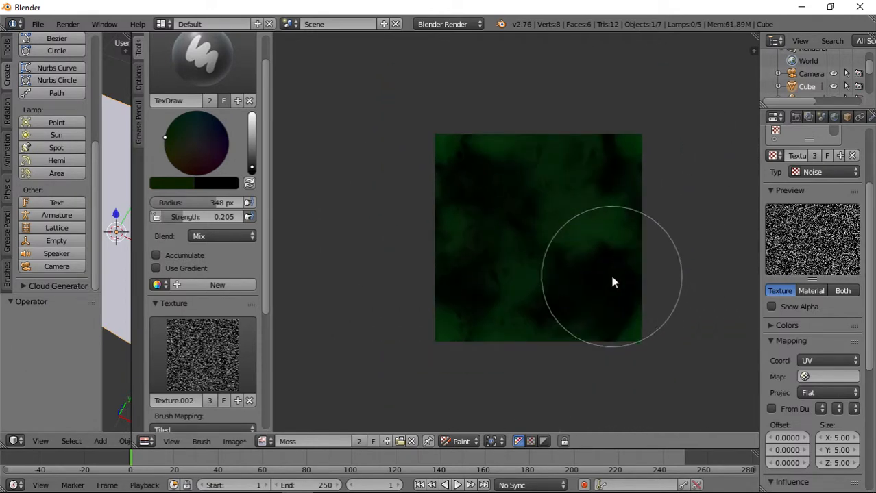
scroll(612, 281, up, 6)
scroll(498, 298, up, 4)
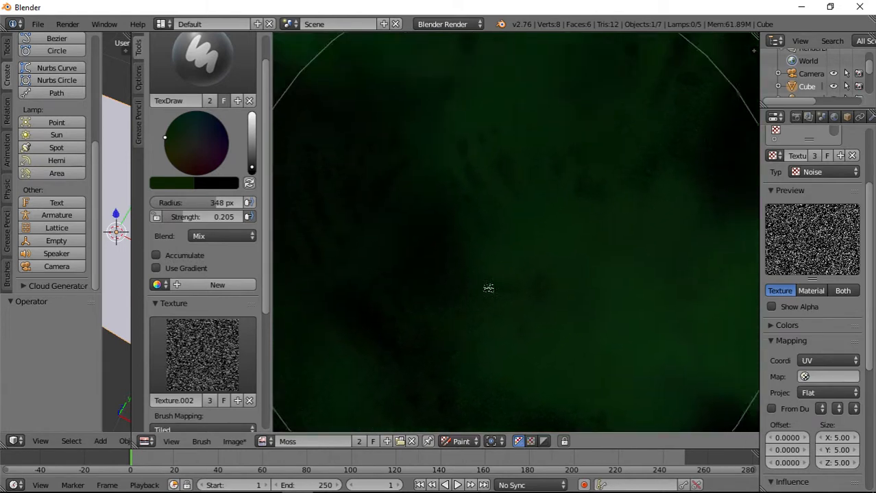
scroll(517, 244, up, 1)
scroll(576, 171, down, 4)
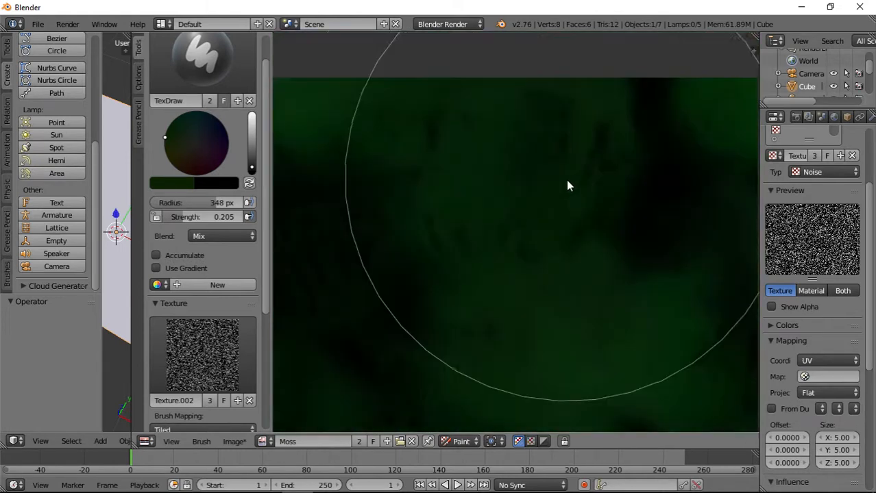
scroll(556, 189, down, 4)
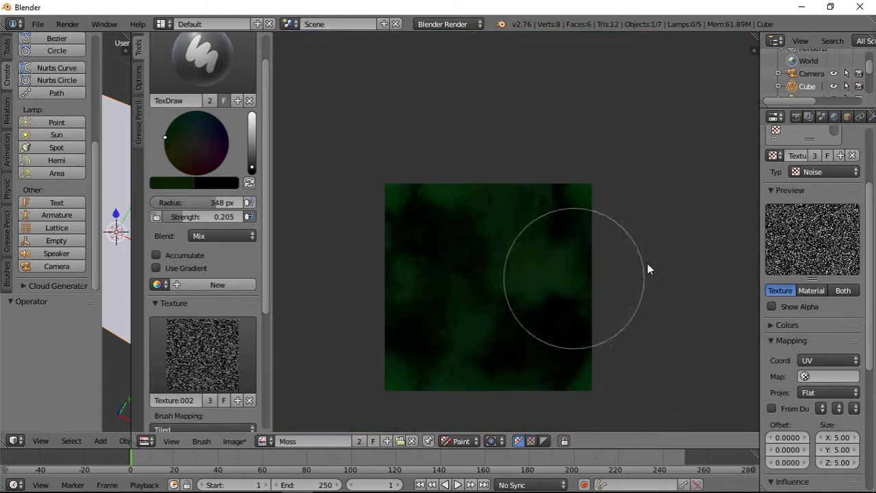
Step: Set the noise texture's mapping size to 50 on X and Y
click(838, 438)
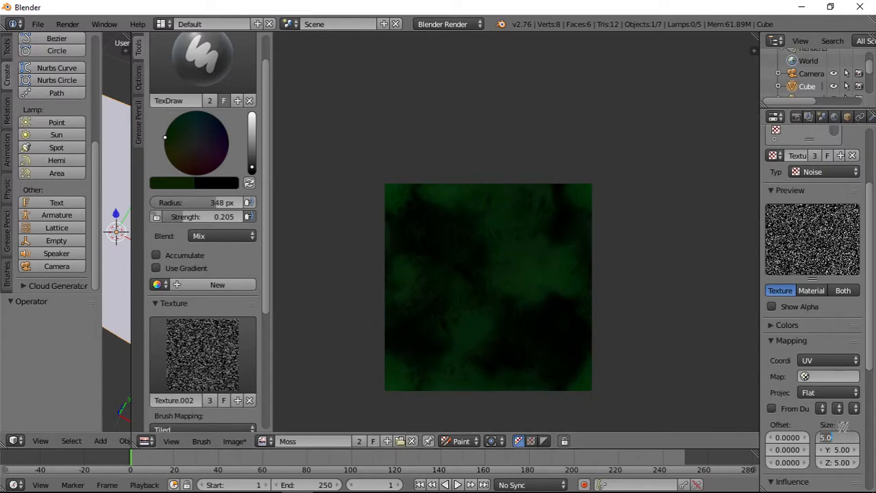
text(50)
key(Return)
click(842, 450)
text(50)
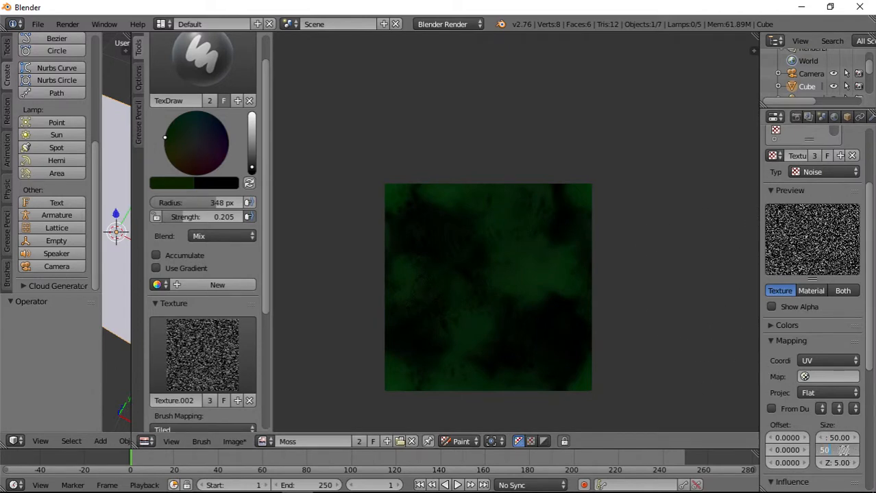
key(Return)
Step: Try one more dark noise stroke across the Moss image, and undo all the noise strokes
mouse_move(488, 306)
mouse_down()
mouse_move(506, 358)
mouse_move(518, 332)
mouse_move(544, 360)
mouse_up()
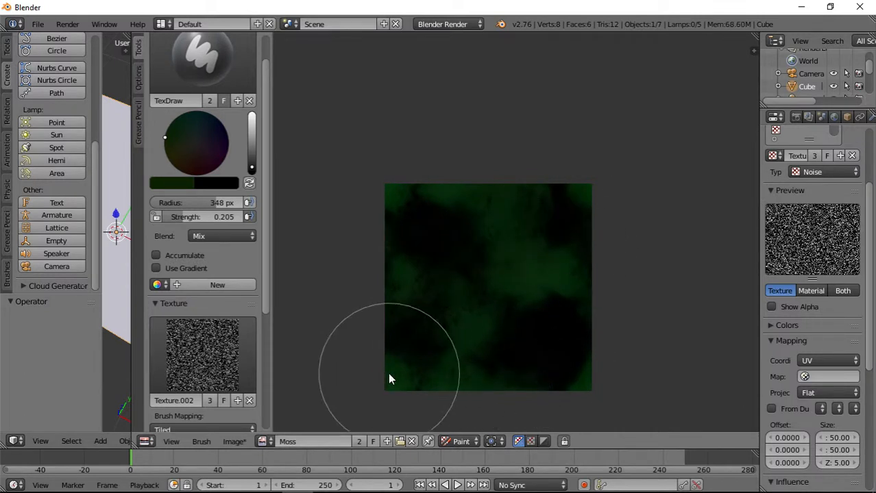
scroll(440, 346, up, 3)
key(ctrl+z)
key(ctrl+z)
key(ctrl+z)
key(ctrl+z)
key(ctrl+z)
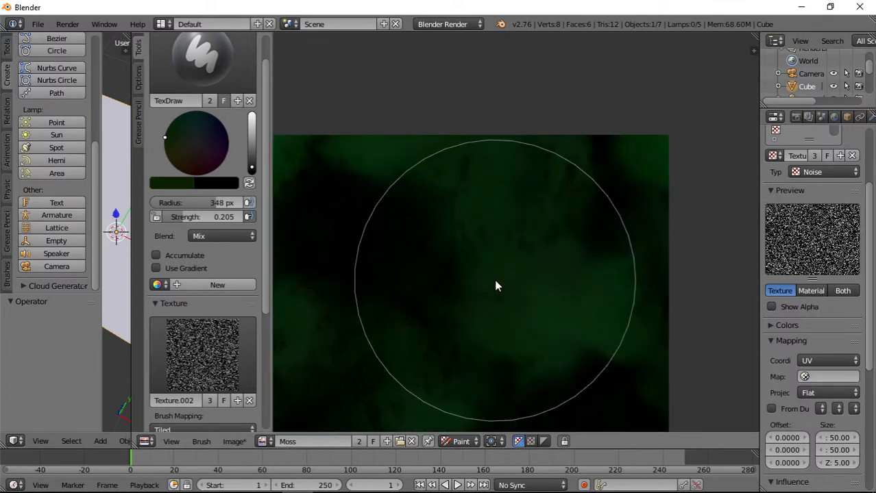
key(ctrl+z)
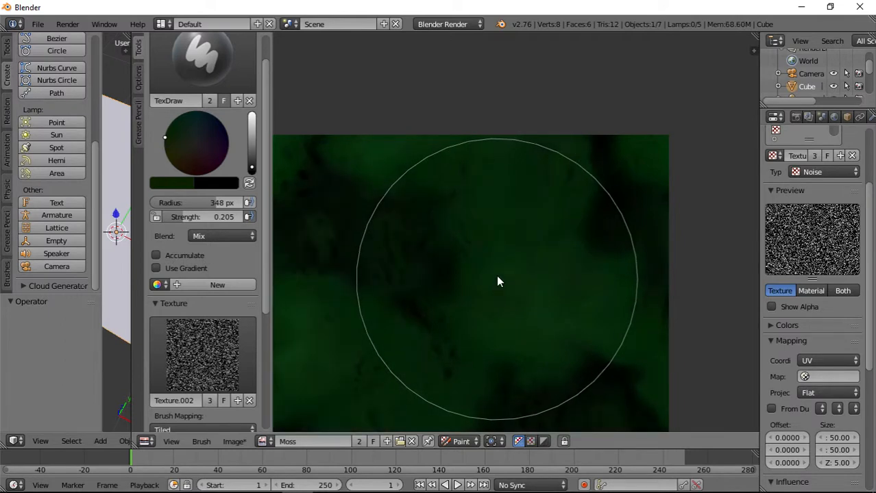
Step: Brighten the brush colour to a medium green and paint noise over the upper-left dark patch
click(251, 139)
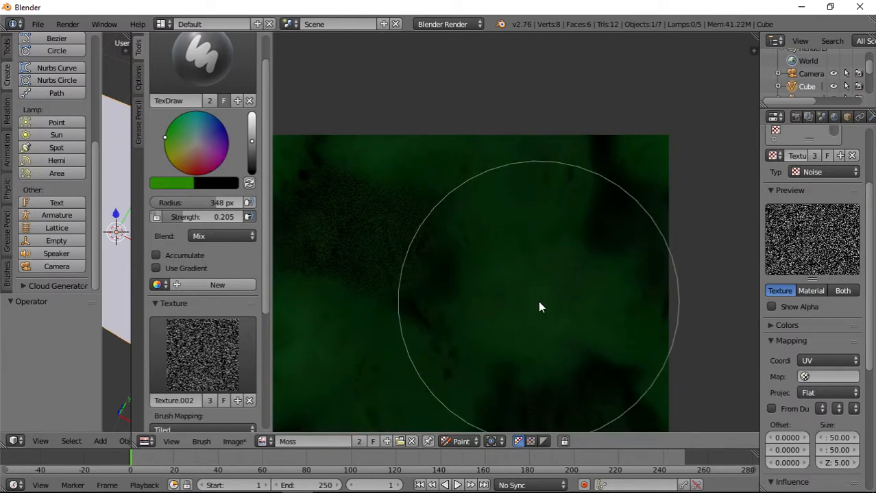
Step: Lower the brush strength to 0.017, brighten the brush colour to a vivid green, and paint faint noise across the Moss image
drag(234, 217, 206, 218)
click(252, 128)
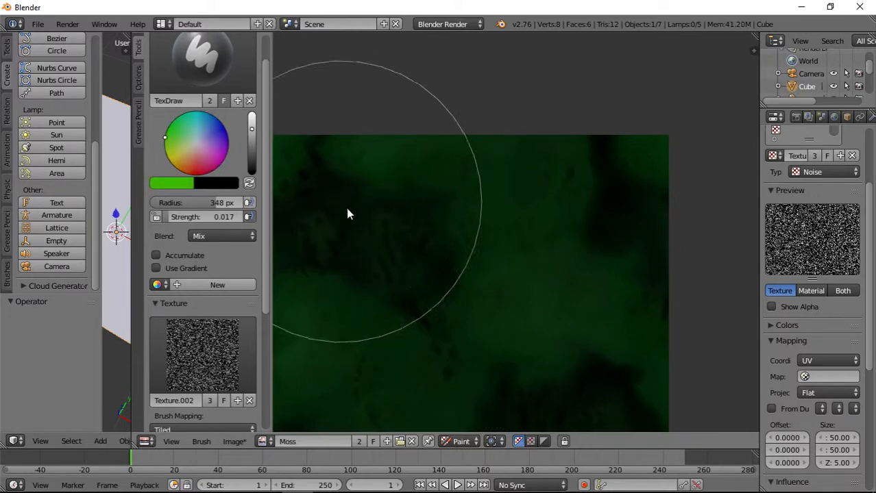
mouse_move(346, 208)
mouse_down()
mouse_move(382, 248)
mouse_move(383, 277)
mouse_move(342, 247)
mouse_move(463, 327)
mouse_up()
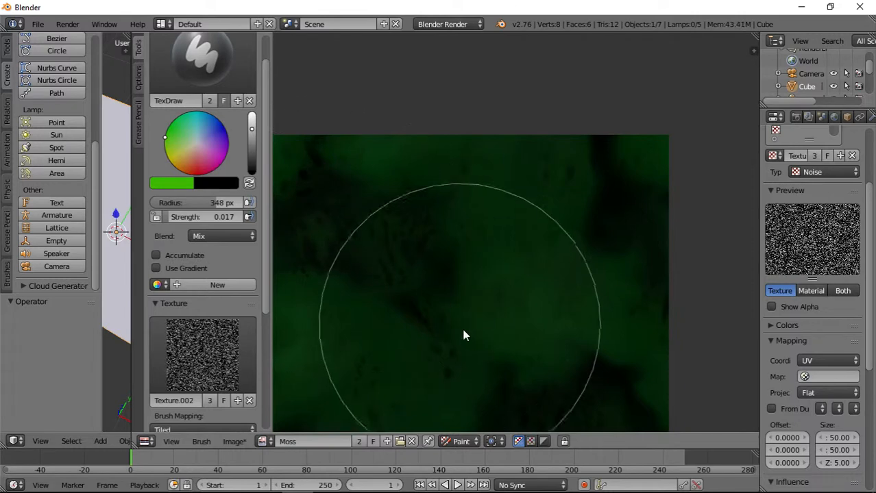
middle_drag(468, 314, 520, 108)
mouse_move(619, 208)
mouse_down()
mouse_move(546, 272)
mouse_move(431, 179)
mouse_move(404, 140)
mouse_move(566, 88)
mouse_move(644, 120)
mouse_up()
mouse_move(662, 135)
middle_down()
mouse_move(654, 151)
mouse_move(522, 193)
middle_up()
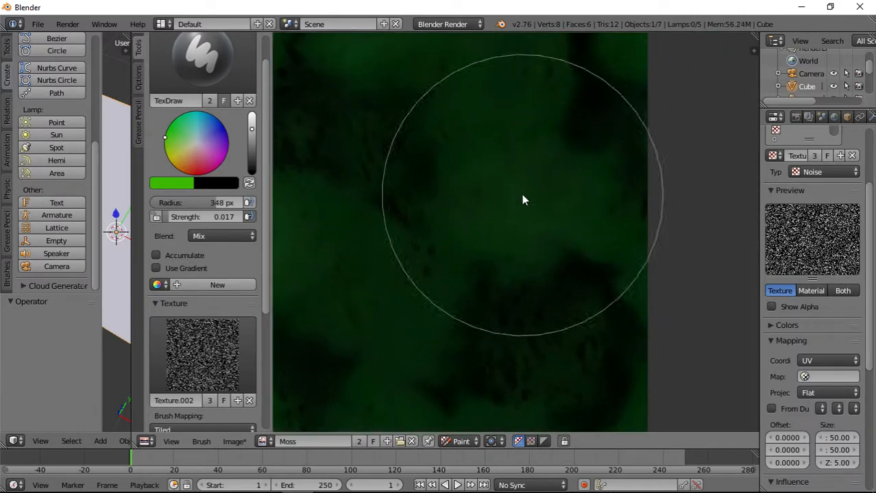
Step: Save the painted Moss image to its existing file
scroll(519, 236, down, 4)
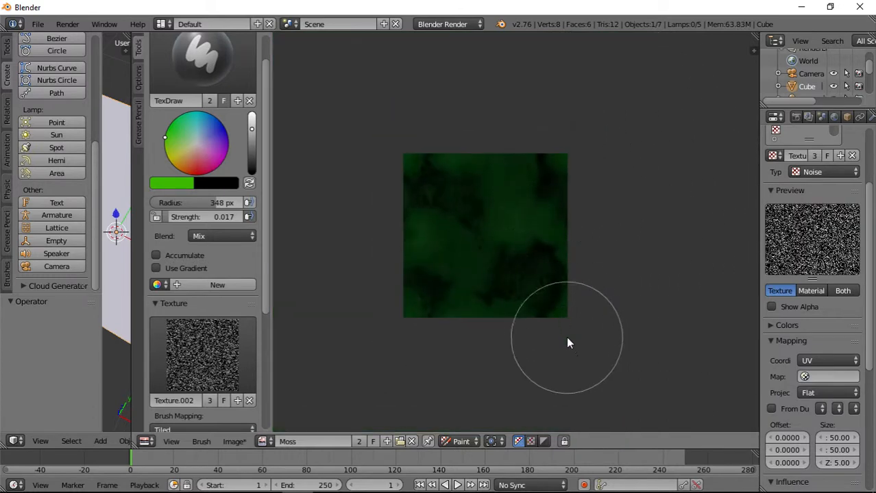
scroll(566, 337, down, 2)
scroll(566, 337, down, 1)
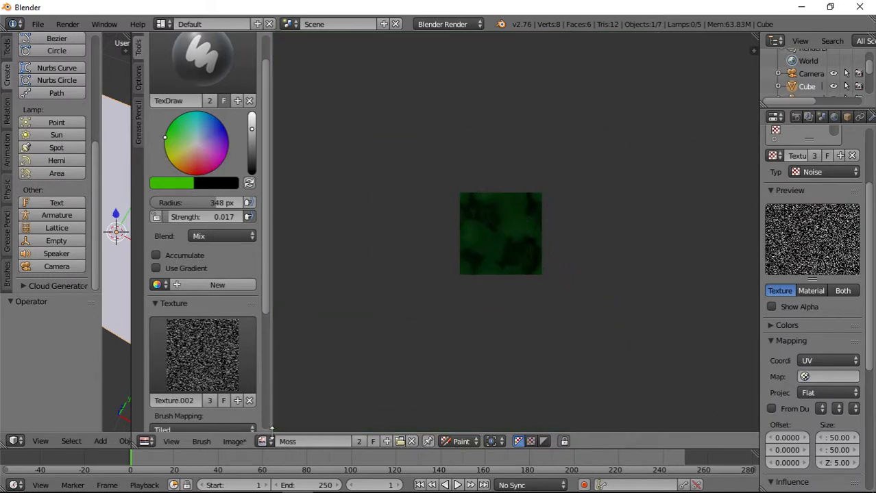
click(234, 442)
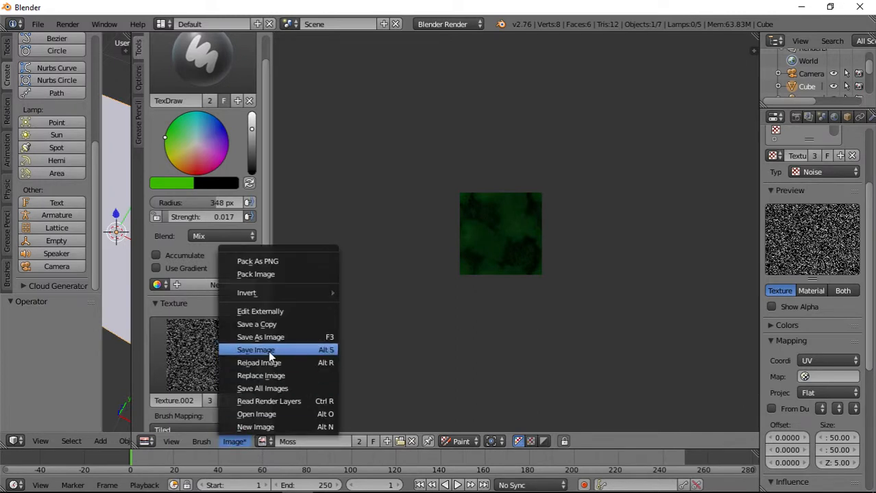
click(269, 351)
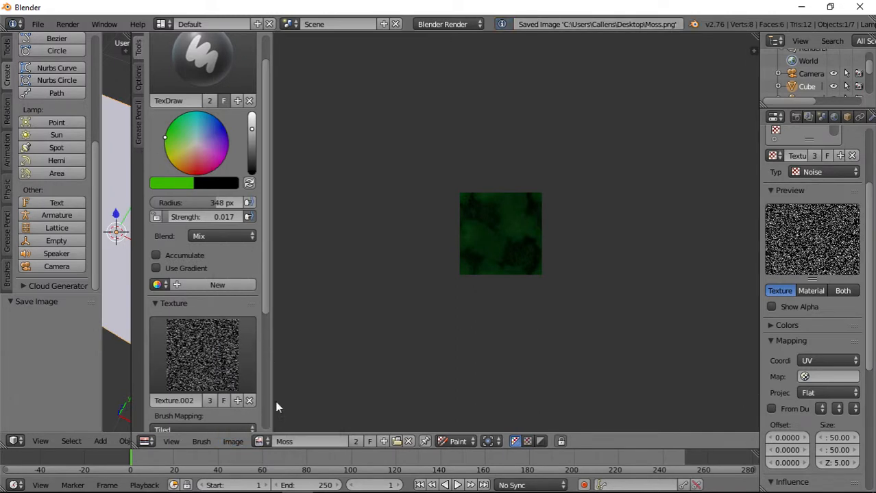
click(236, 442)
click(286, 345)
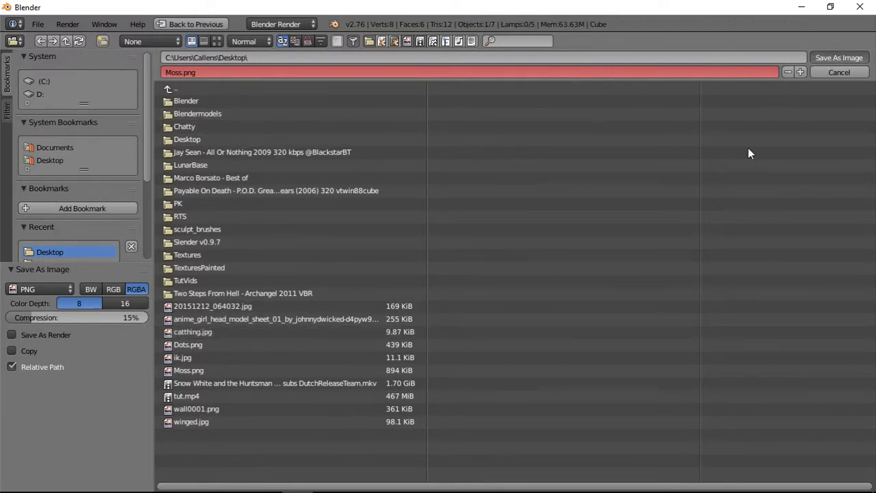
key(Escape)
Step: Widen the 3D view, put the cube into Texture Paint mode, and choose Tex as the brush texture
drag(131, 158, 473, 159)
click(185, 440)
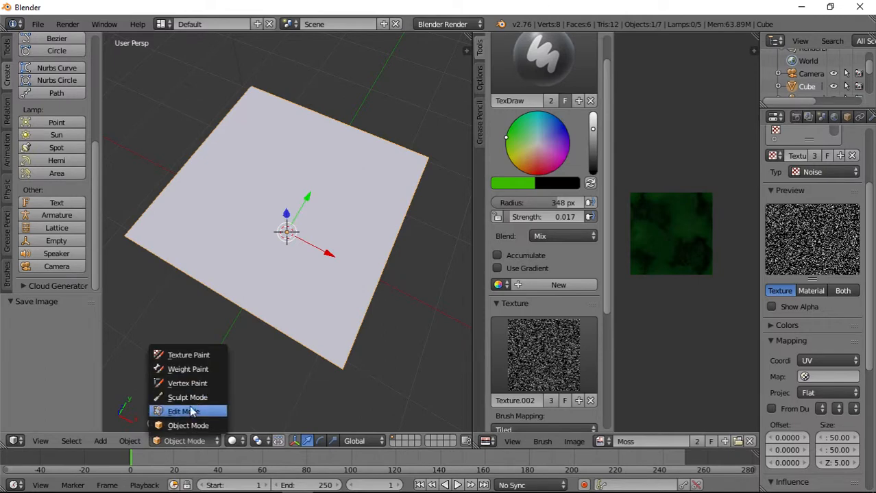
click(189, 355)
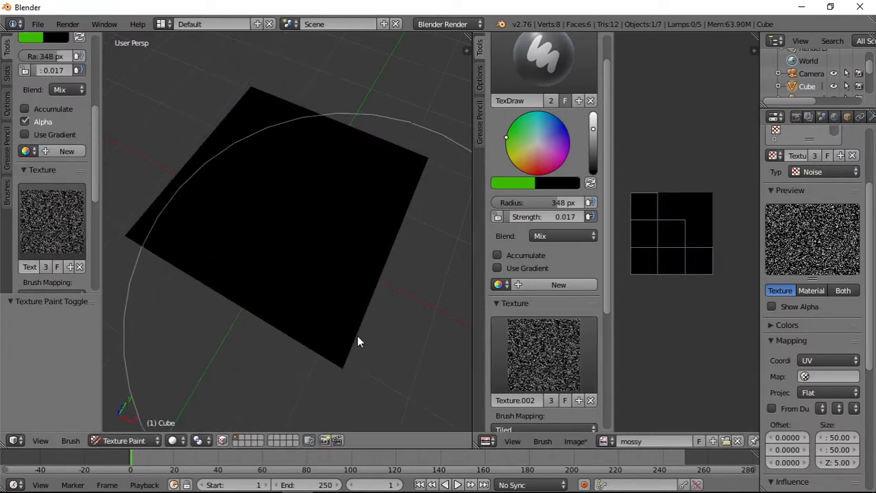
click(52, 222)
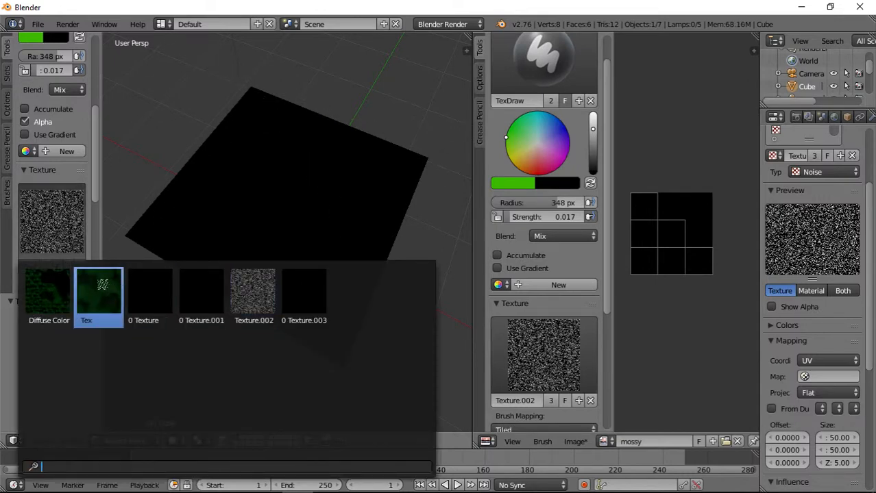
click(120, 289)
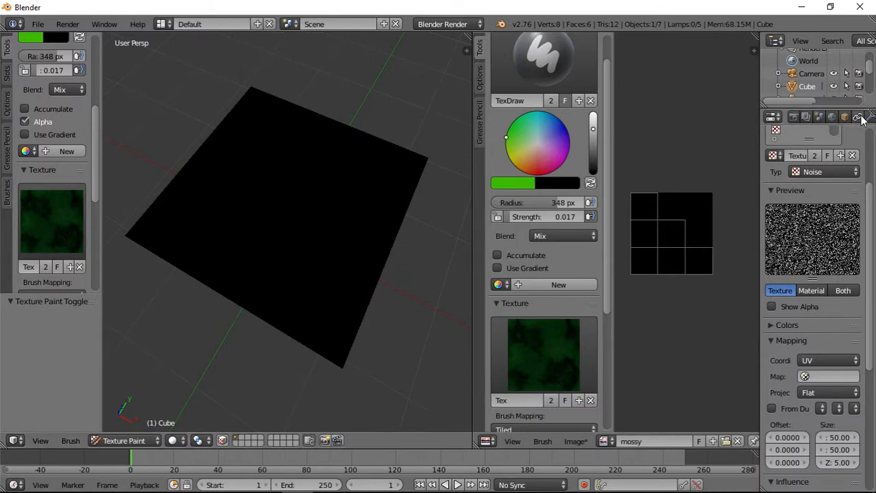
Step: Select the Tex slot in the texture properties and show its Moss image settings
drag(810, 140, 812, 157)
scroll(802, 153, up, 3)
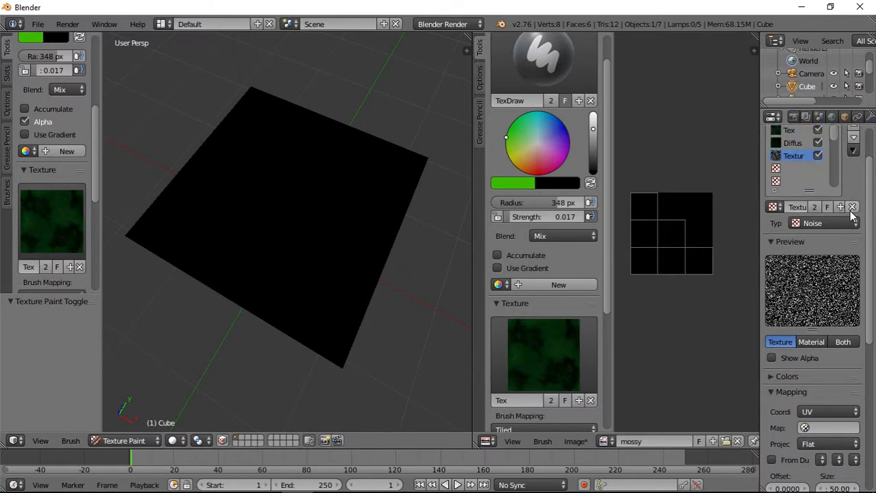
click(788, 182)
scroll(822, 325, down, 4)
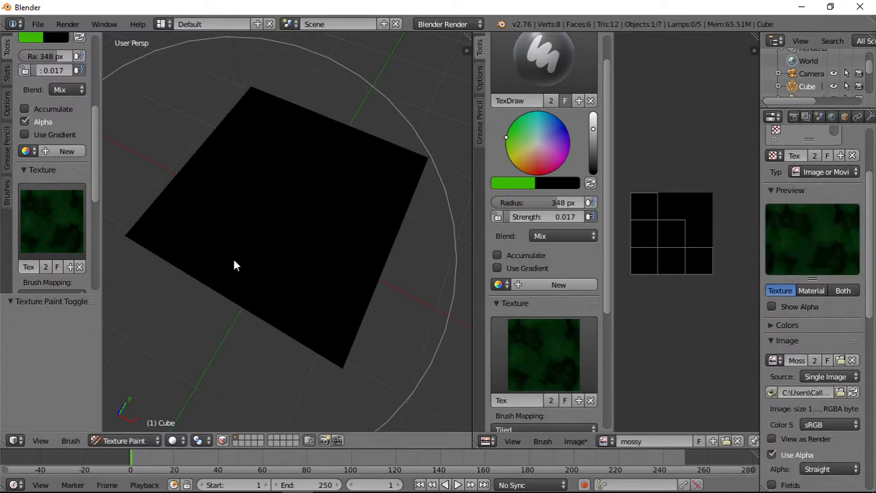
Step: Set the brush radius to 125 px and strength to 1.000, and paint the moss texture over the cube's black top face
scroll(234, 258, up, 5)
scroll(235, 257, down, 5)
scroll(241, 252, up, 2)
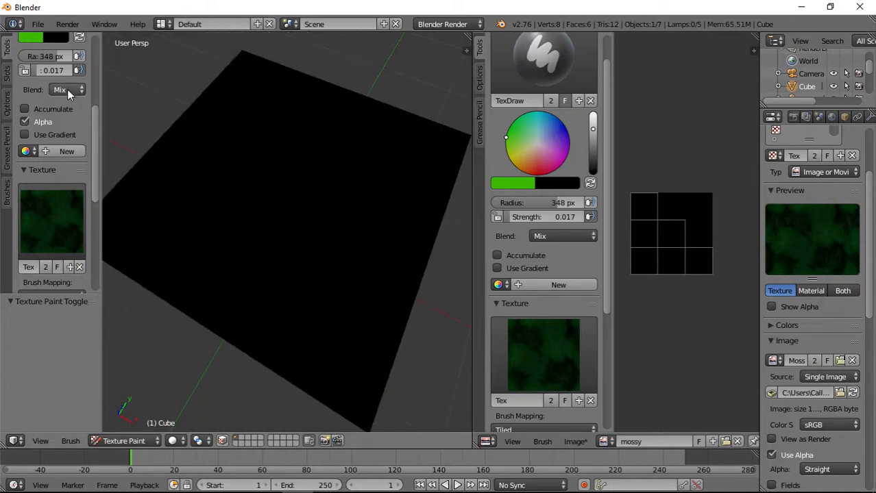
mouse_move(63, 55)
mouse_down()
mouse_move(31, 56)
mouse_move(156, 115)
mouse_up()
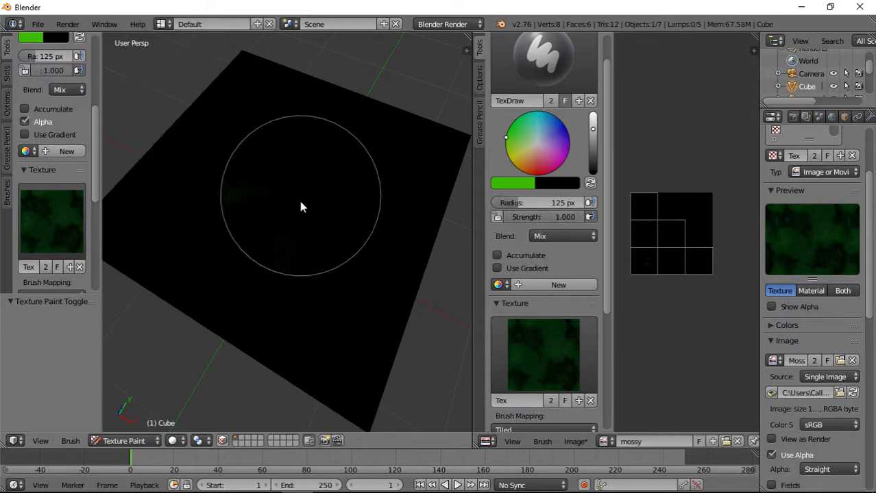
mouse_move(302, 207)
mouse_down()
mouse_move(418, 186)
mouse_move(315, 109)
mouse_move(289, 122)
mouse_move(374, 252)
mouse_move(246, 337)
mouse_move(140, 250)
mouse_move(337, 326)
mouse_up()
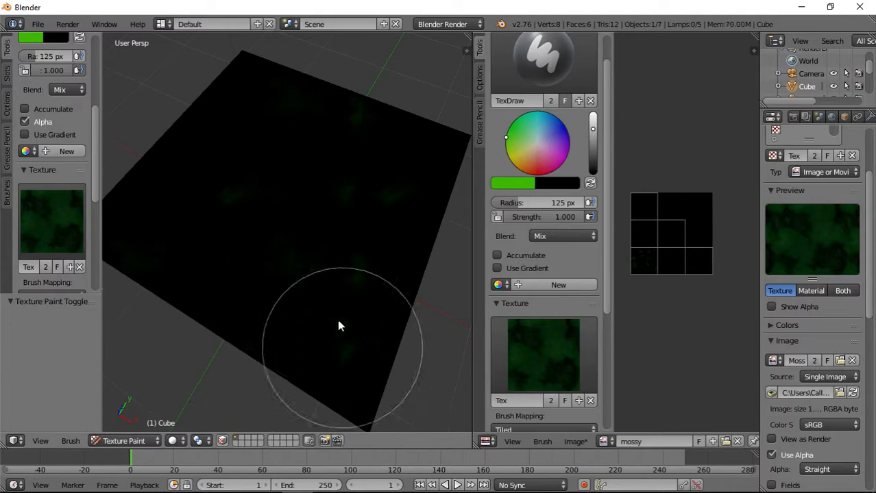
scroll(335, 319, down, 4)
scroll(292, 288, up, 5)
middle_drag(291, 287, 300, 308)
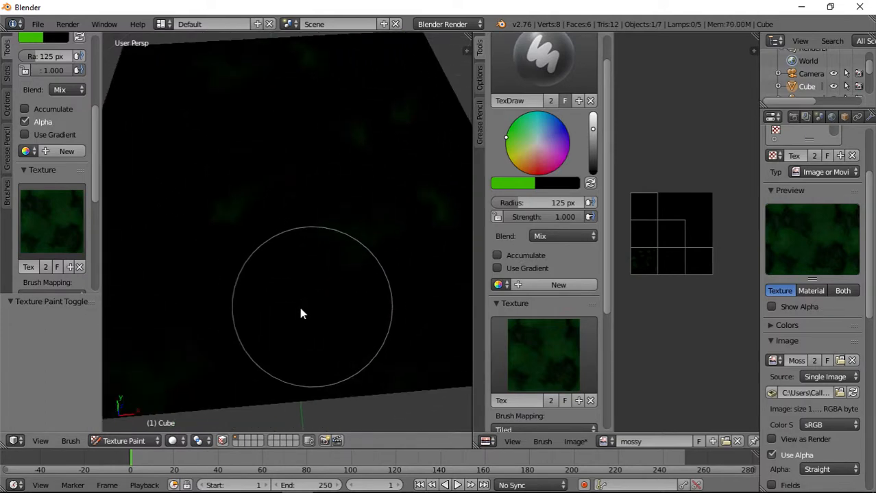
scroll(336, 350, down, 2)
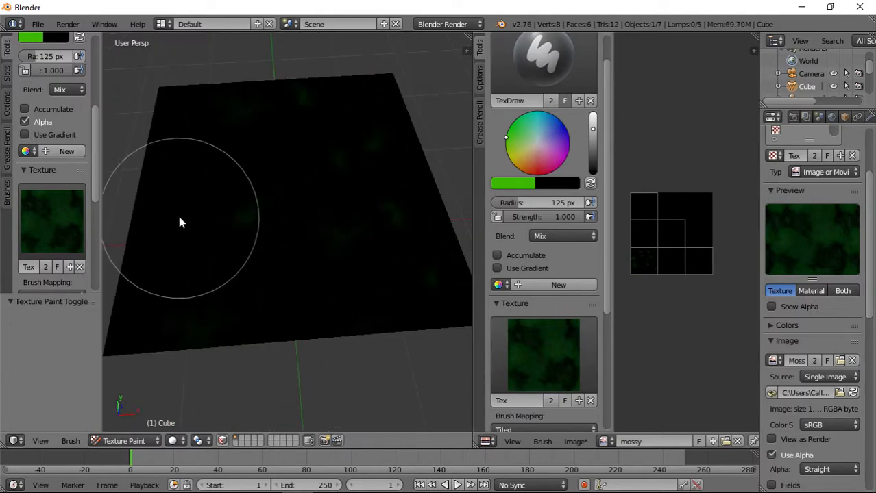
Step: Enlarge the image editor, darken the brush green, and paint moss over the lower-left, lower-middle and central squares of the mossy image
scroll(664, 287, up, 2)
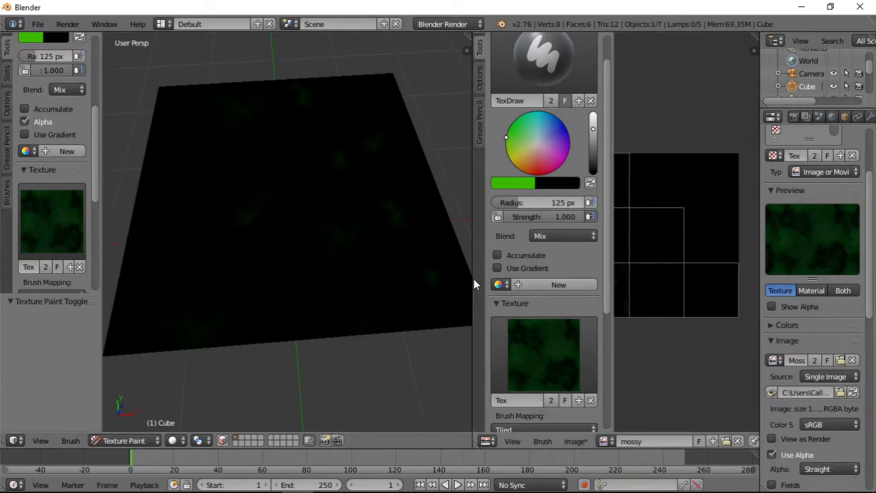
mouse_move(473, 281)
mouse_down()
mouse_move(356, 274)
mouse_move(201, 288)
mouse_move(421, 301)
mouse_move(447, 225)
mouse_move(530, 326)
mouse_move(472, 382)
mouse_move(474, 373)
mouse_up()
click(320, 152)
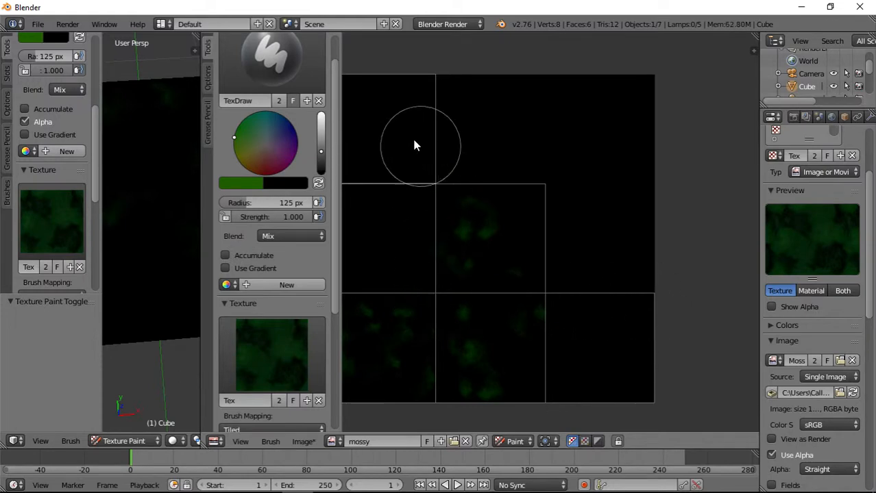
scroll(565, 327, down, 2)
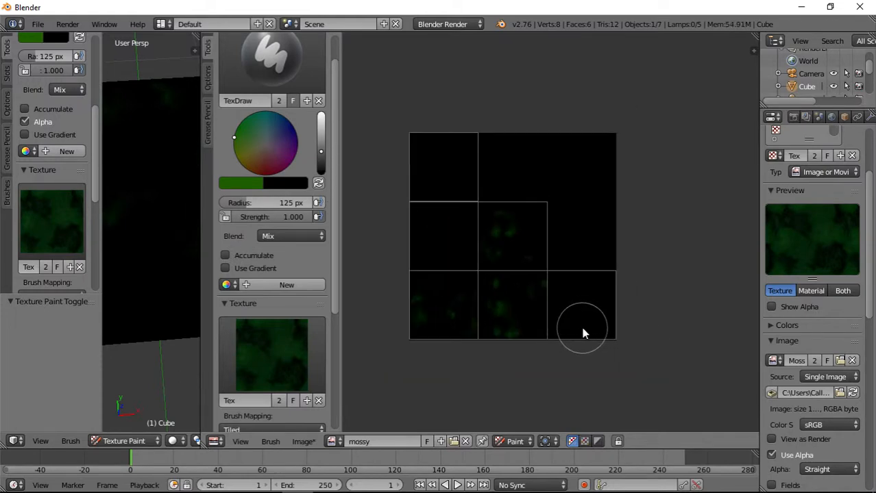
mouse_move(281, 485)
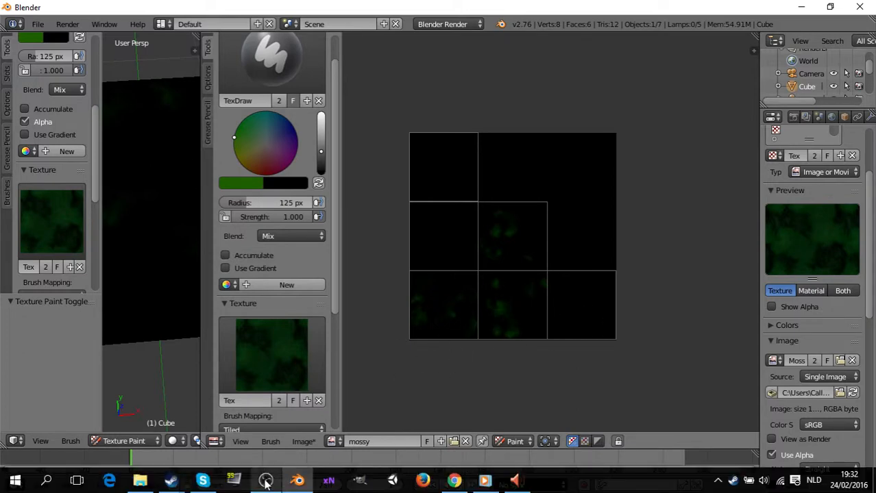
click(266, 483)
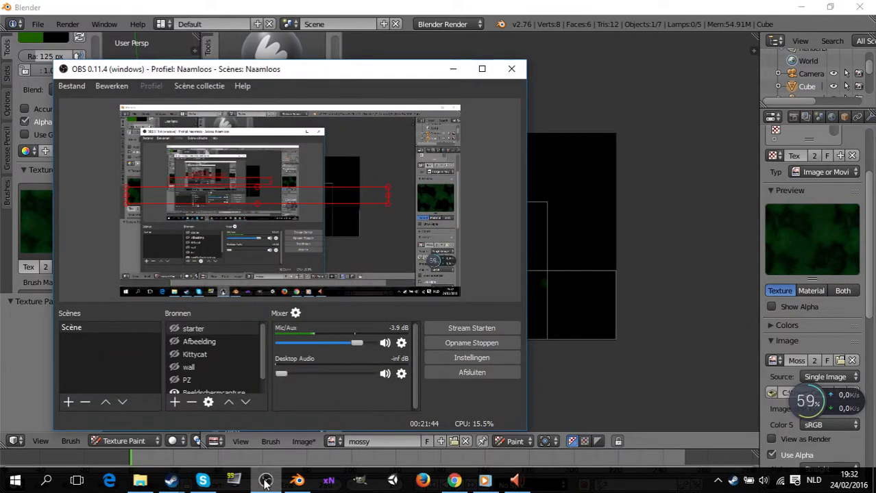